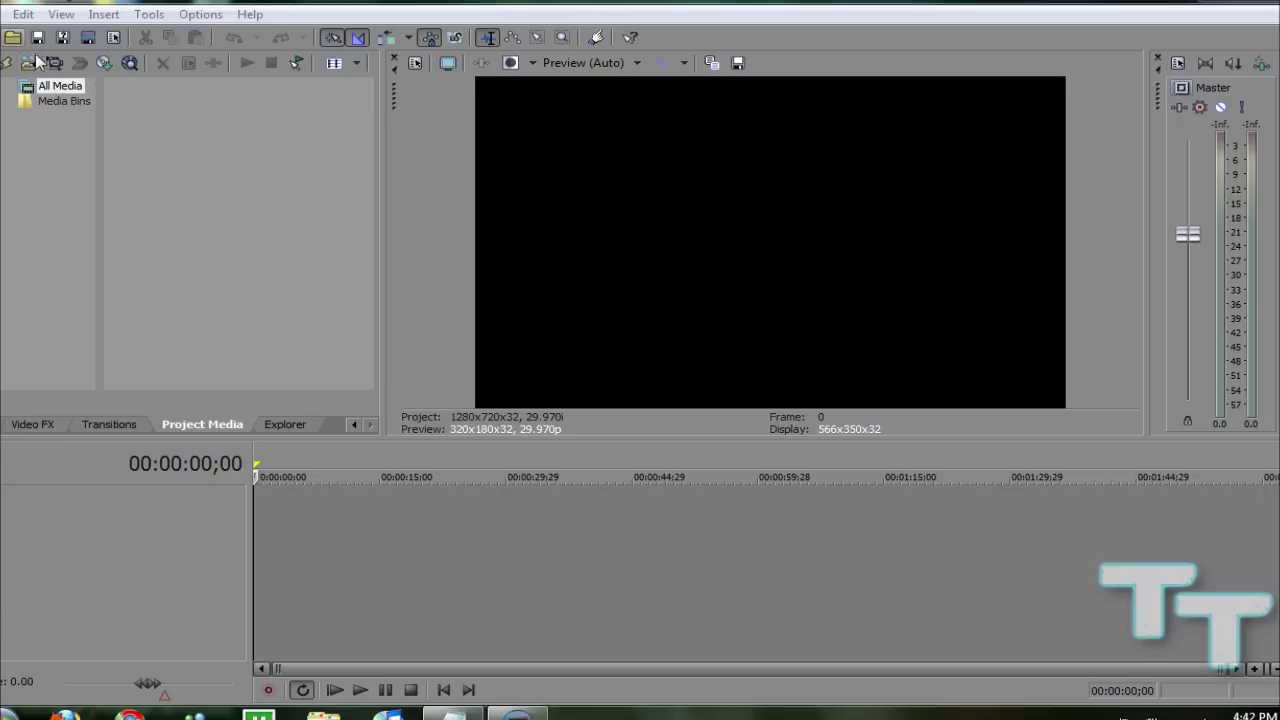
- Import Seal Clip.wmv onto the timeline
click(12, 37)
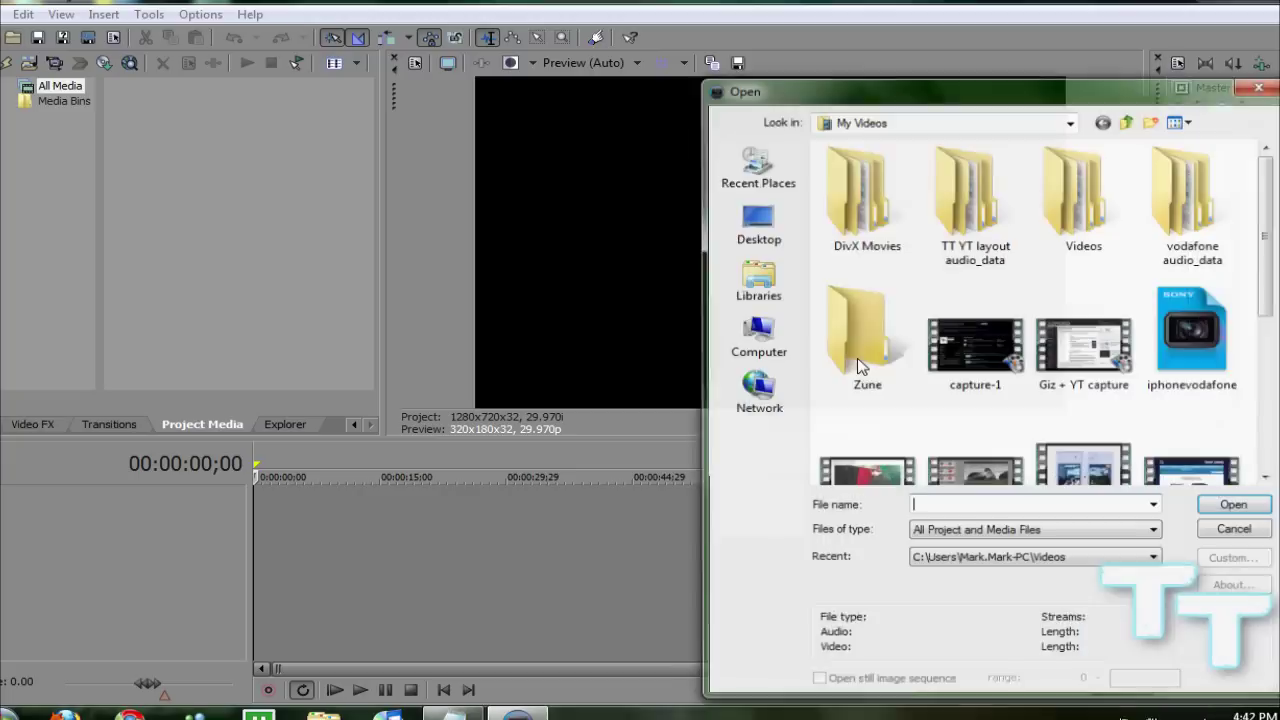
scroll(1040, 310, down, 2)
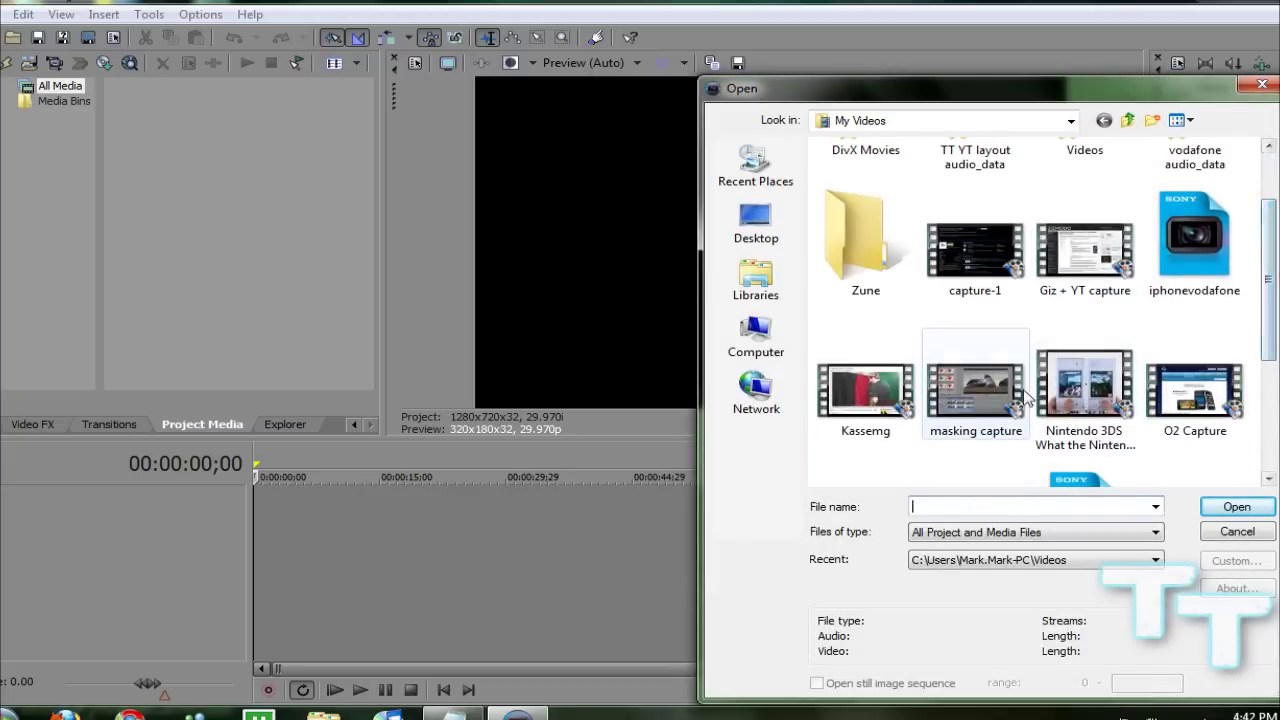
scroll(866, 398, down, 3)
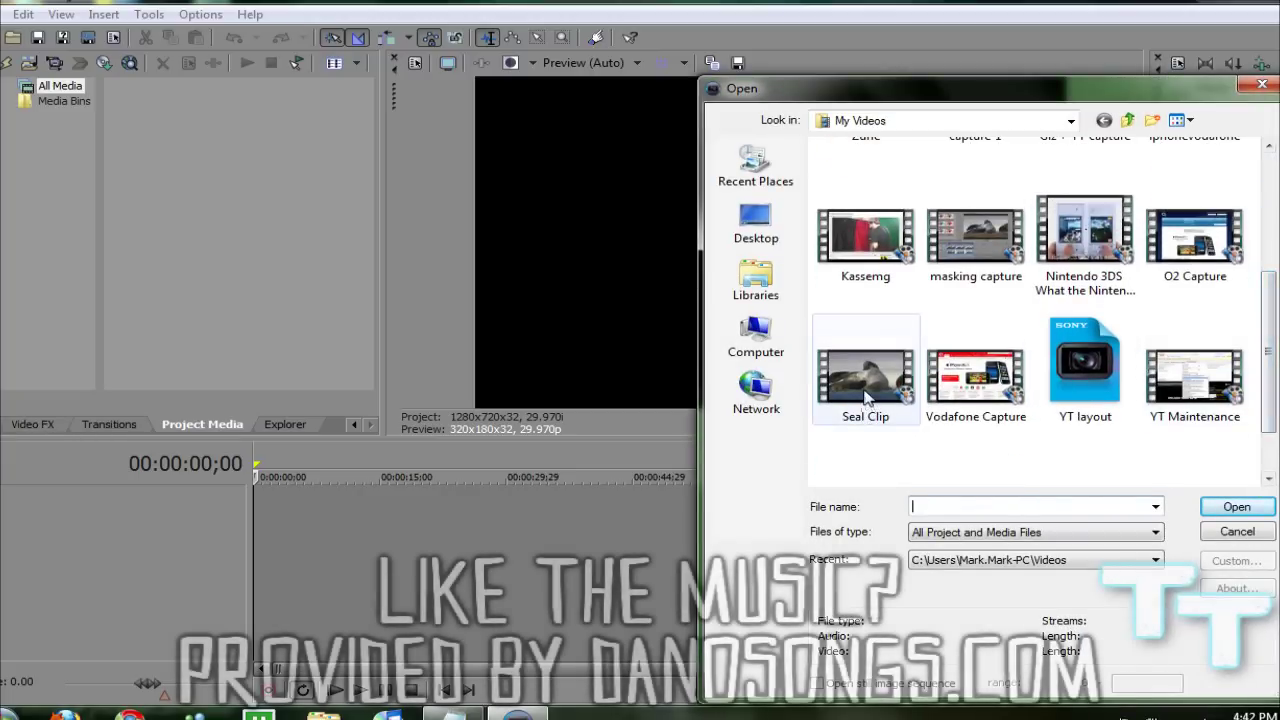
double_click(866, 398)
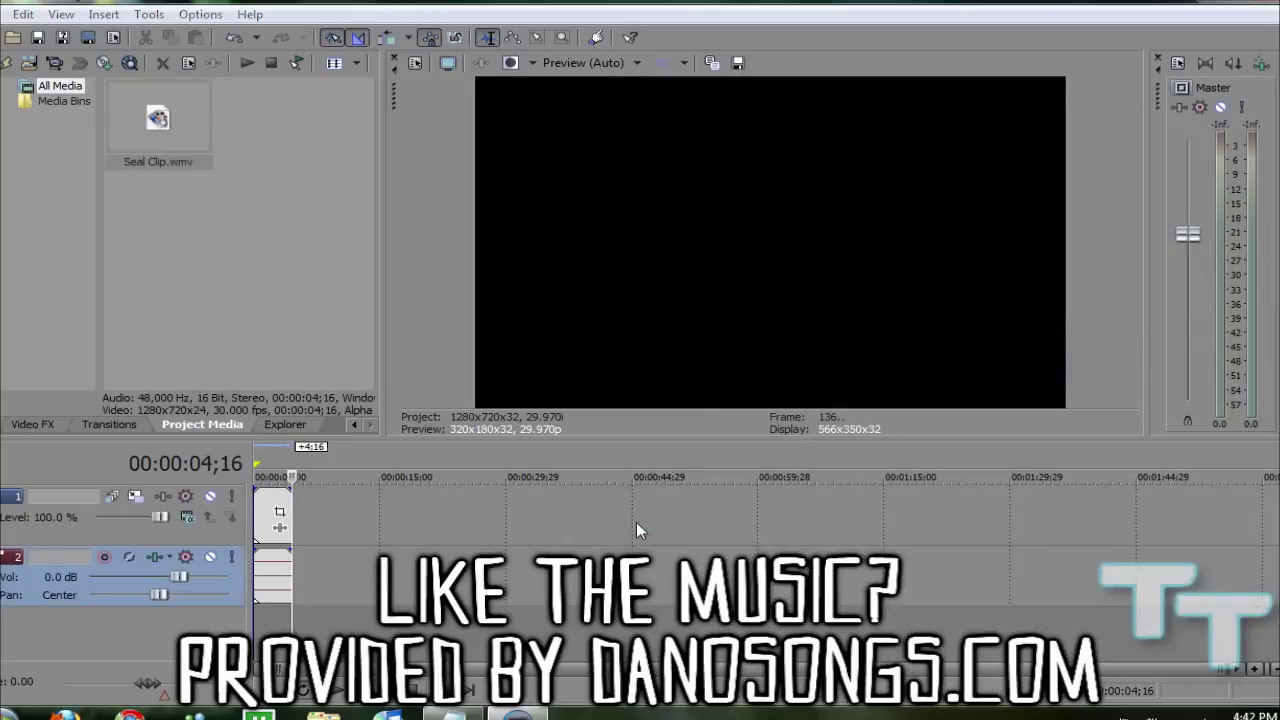
- Delete the clip's audio track and set the playhead near 00:00:03;02
right_click(302, 584)
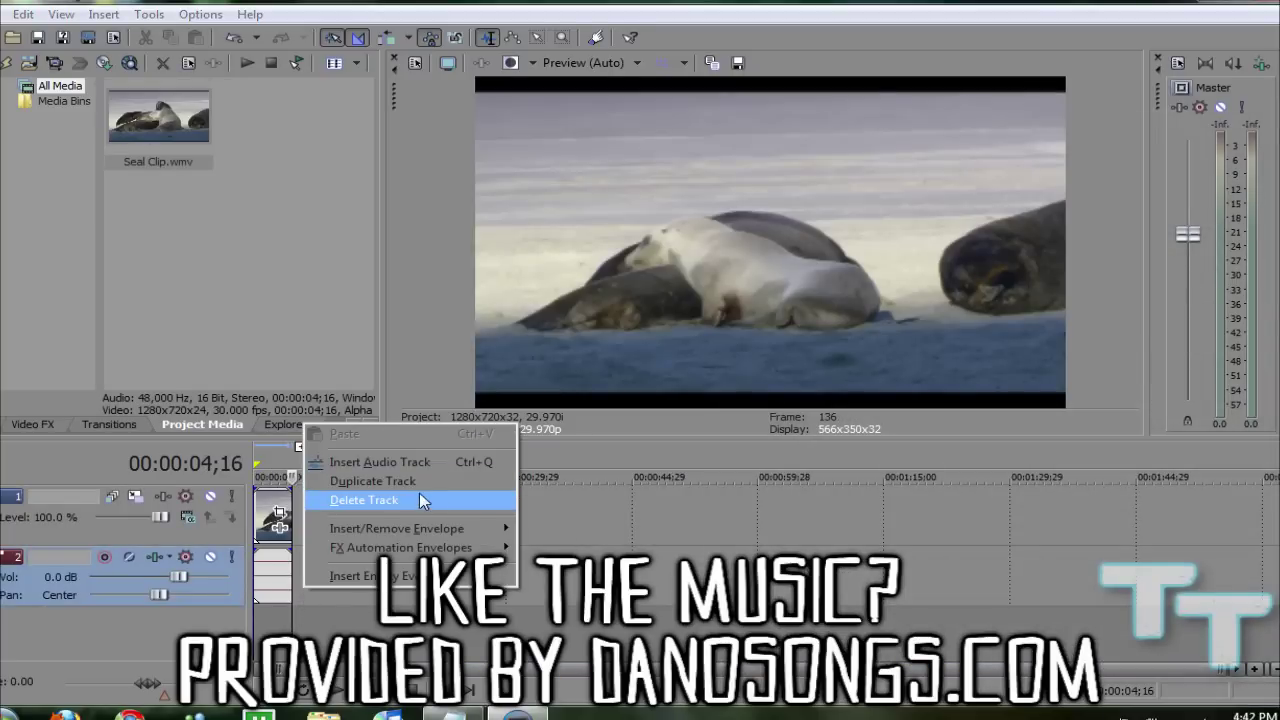
click(419, 494)
scroll(1180, 682, up, 5)
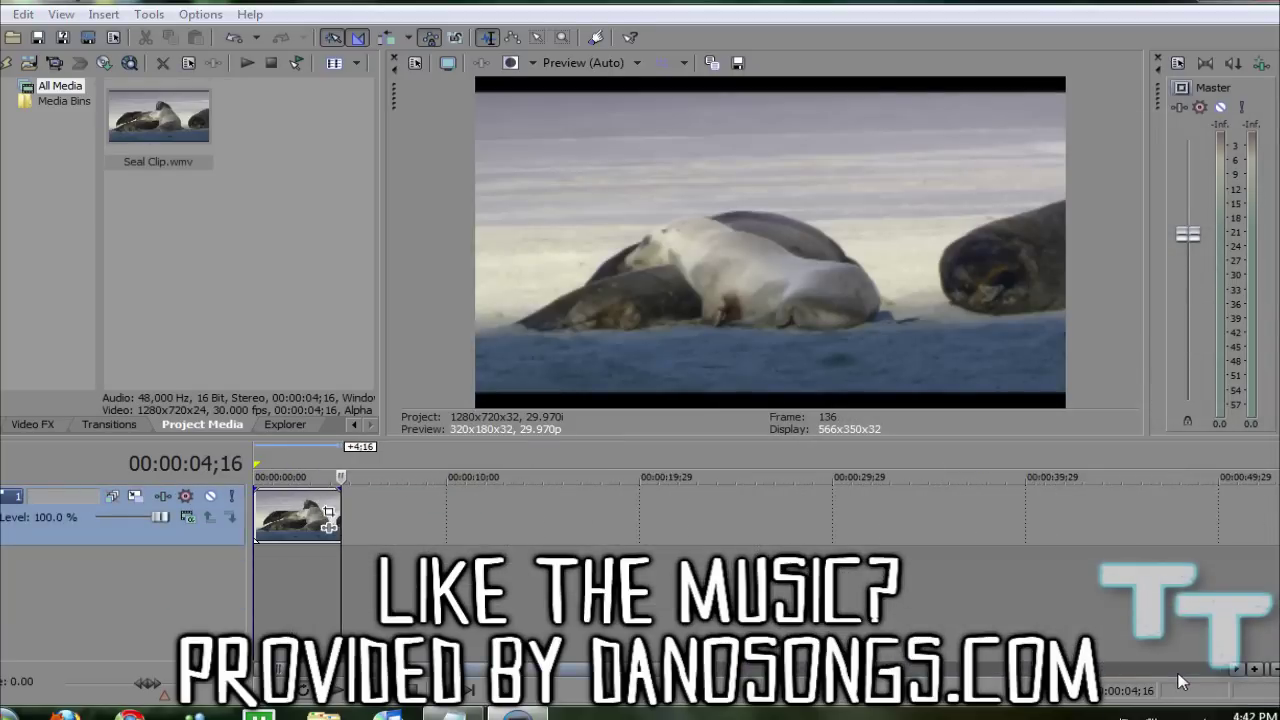
click(432, 602)
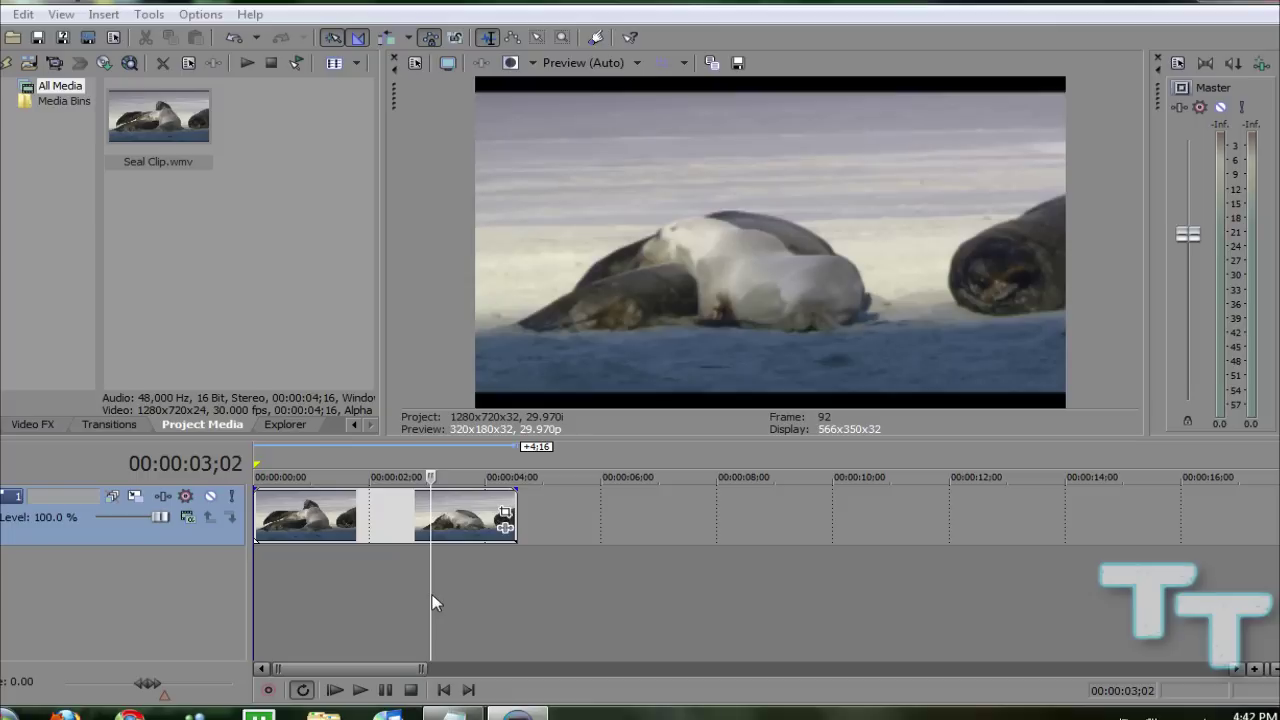
- Drag the Seal Clip's pan/crop frame out to 1920 × 1080, leaving a black border
click(505, 512)
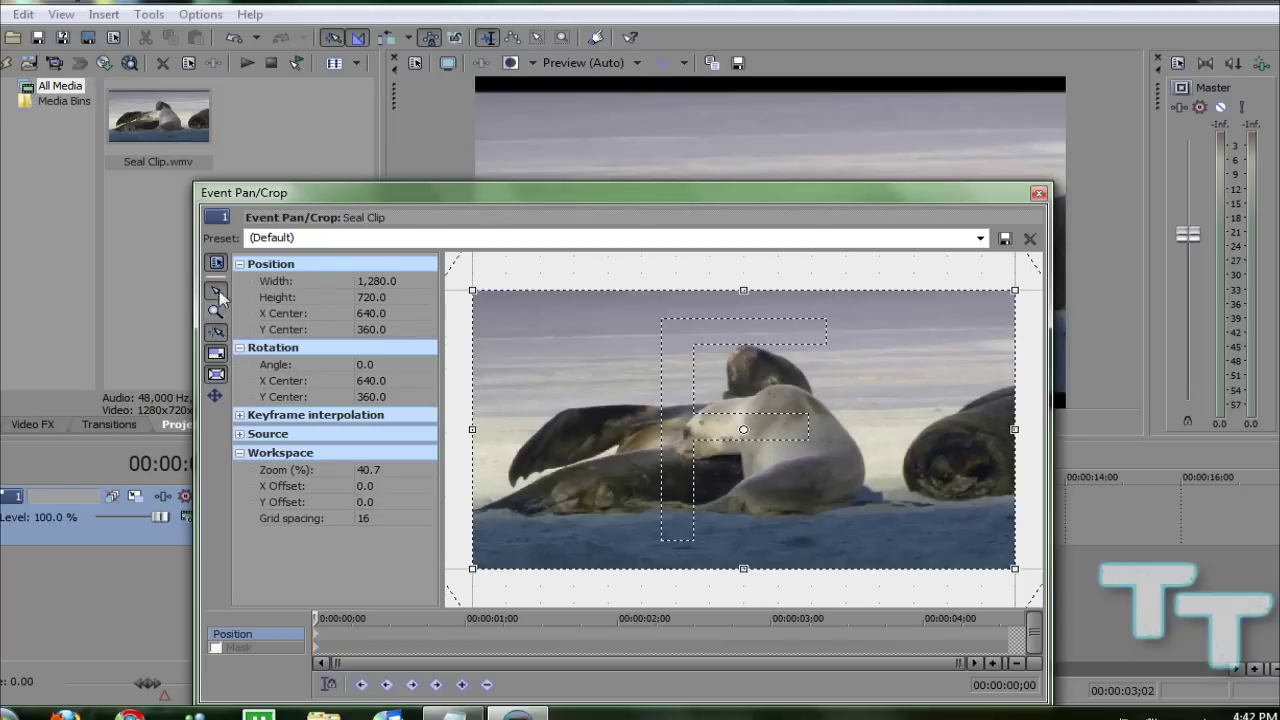
drag(472, 290, 345, 198)
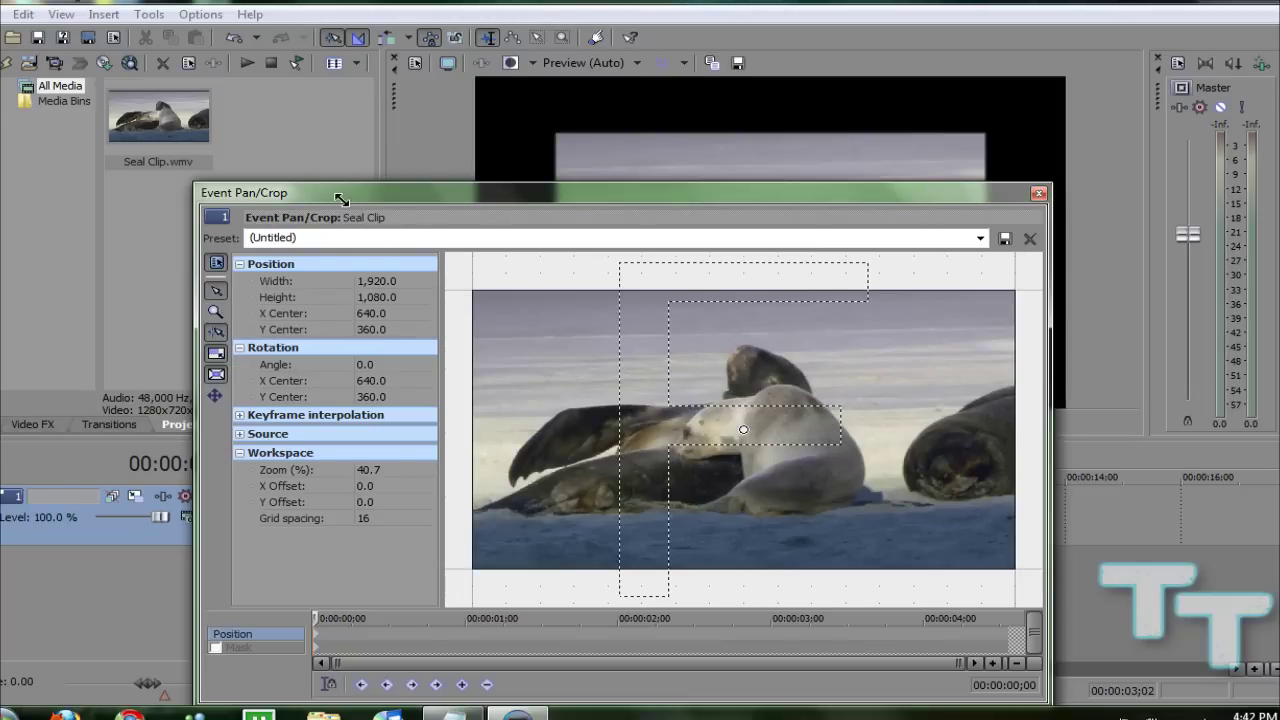
click(1038, 193)
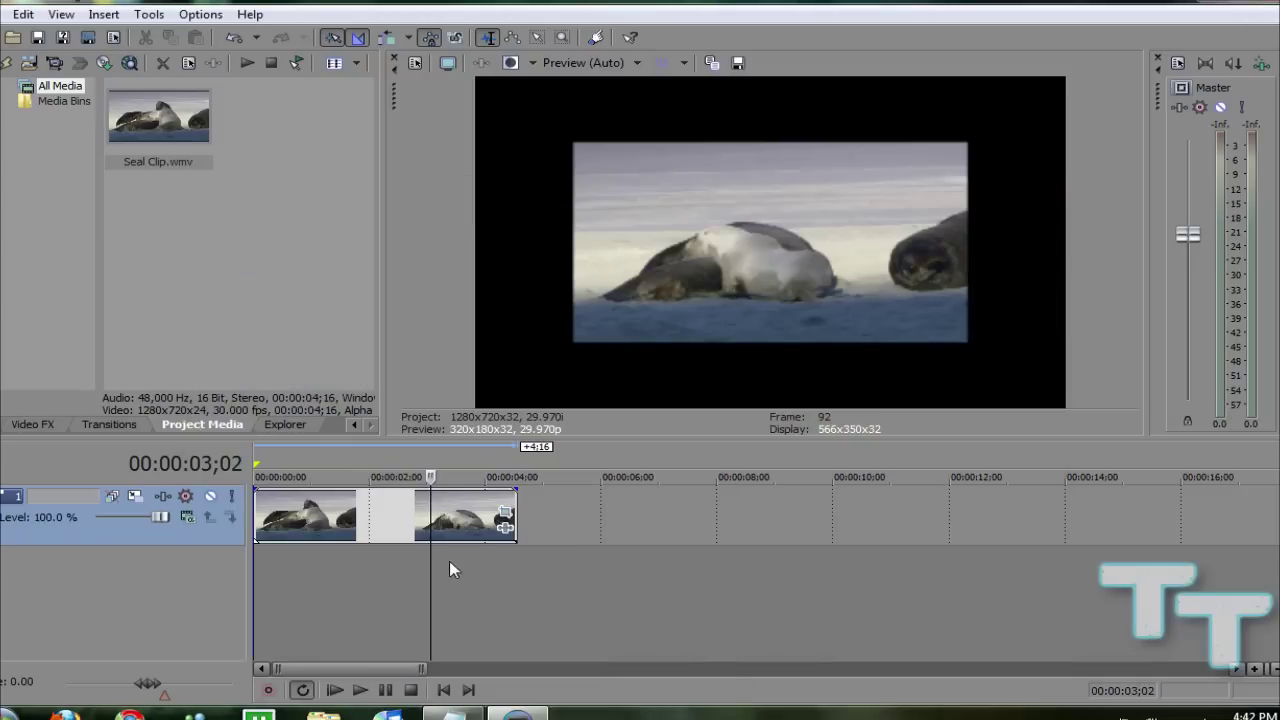
drag(250, 600, 2, 600)
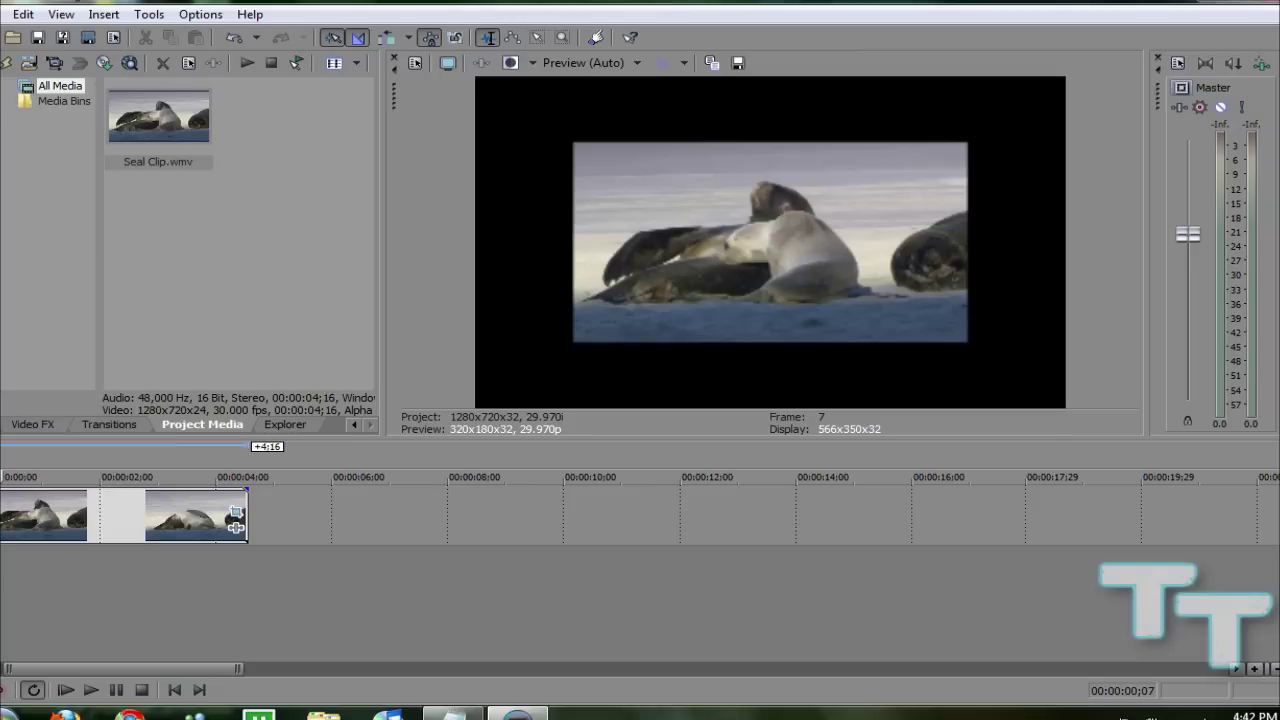
drag(2, 568, 285, 565)
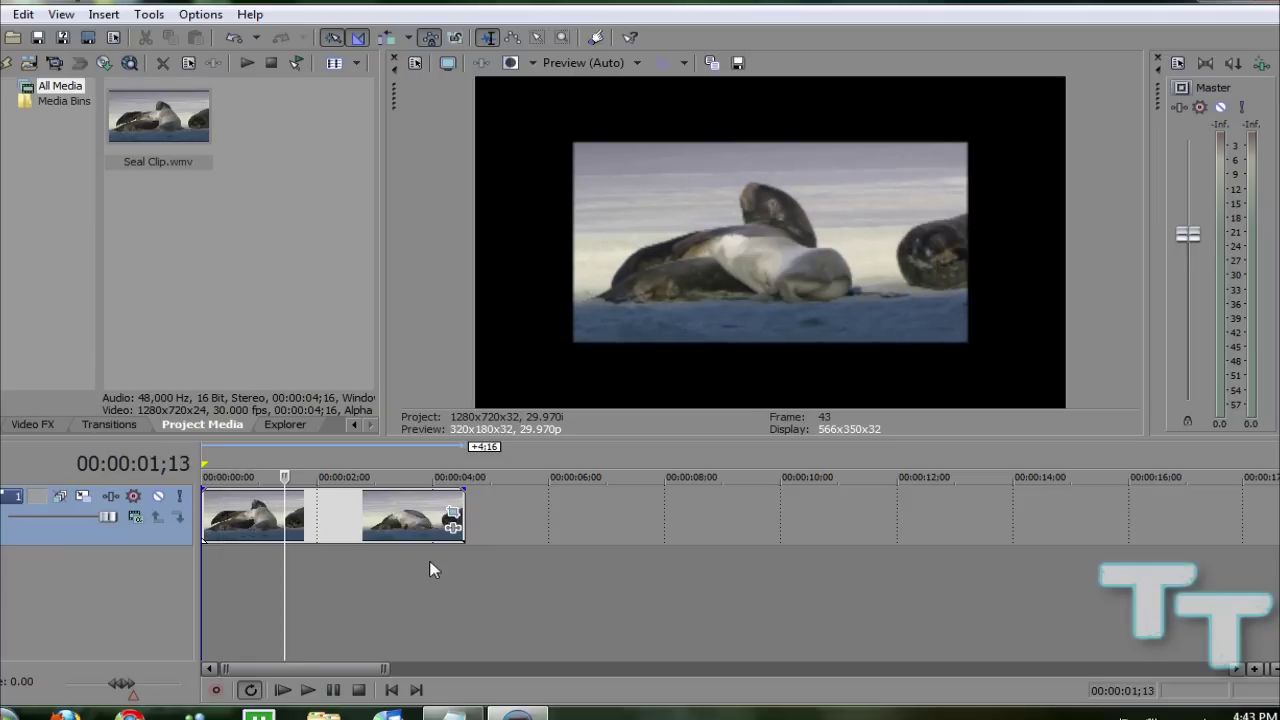
- At the clip's last frame, 00:00:04;16, shrink the pan/crop frame to 1600 × 900
click(457, 515)
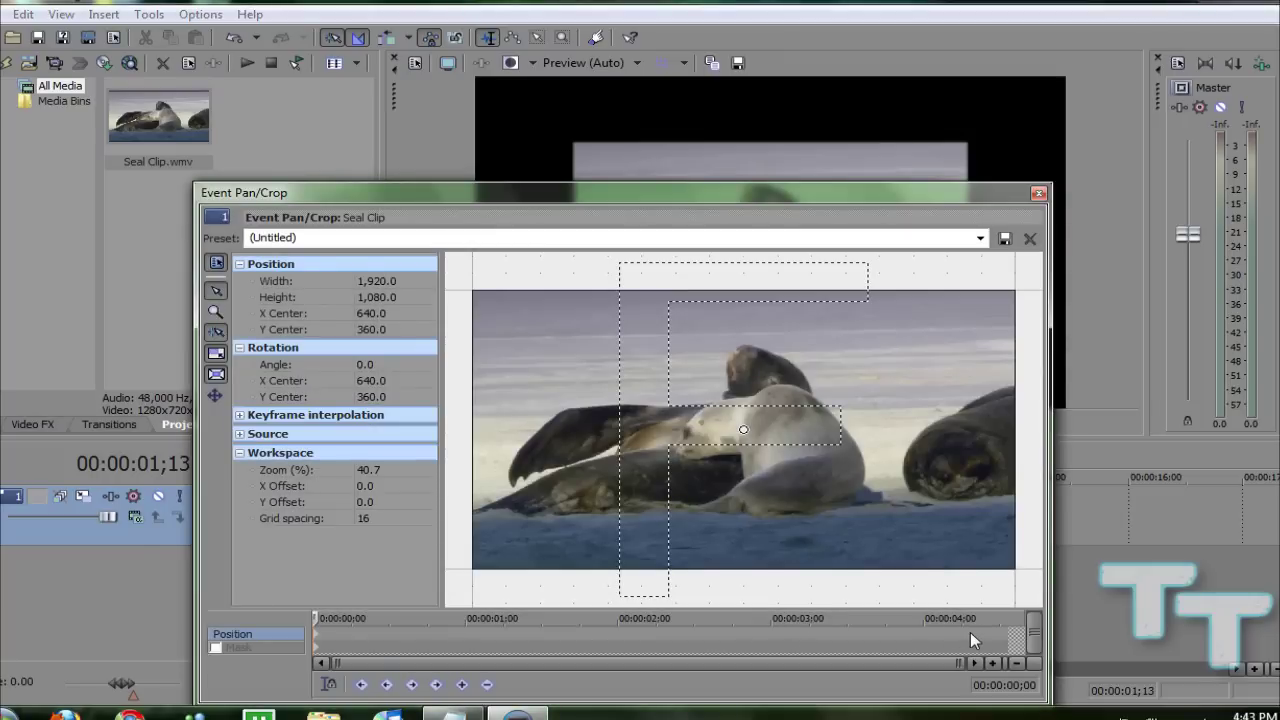
click(1004, 636)
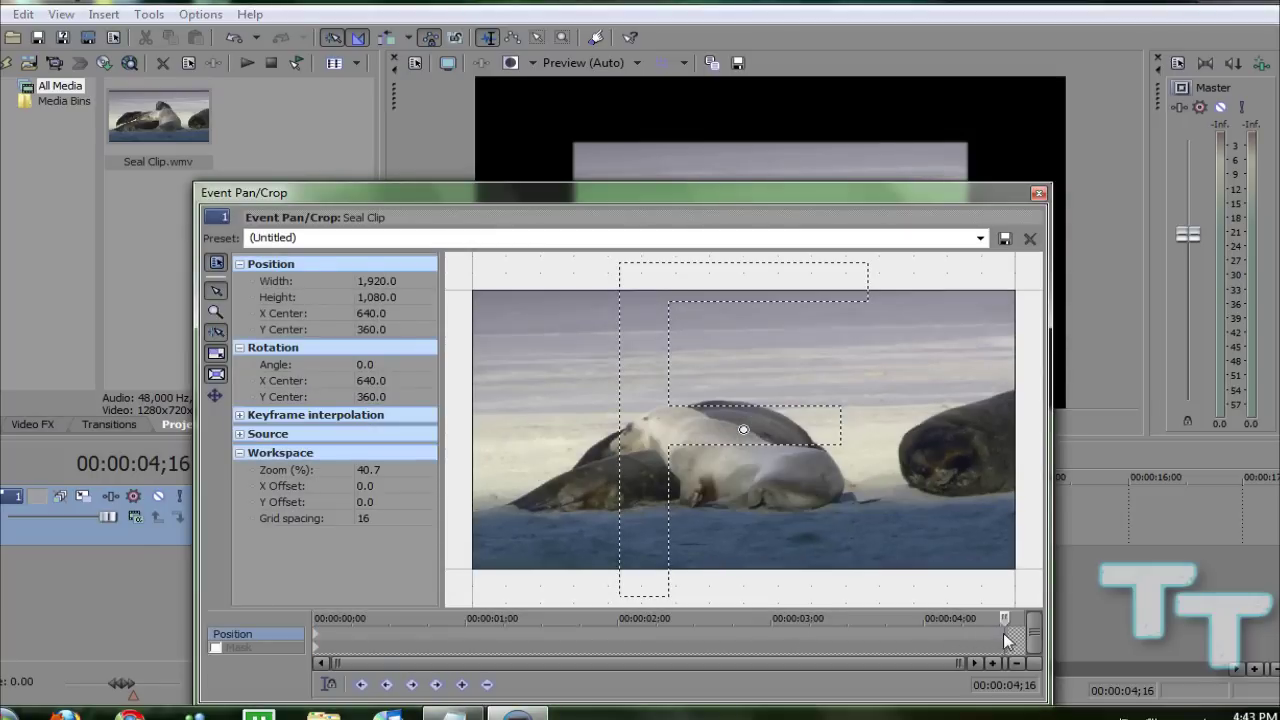
click(217, 311)
right_click(698, 380)
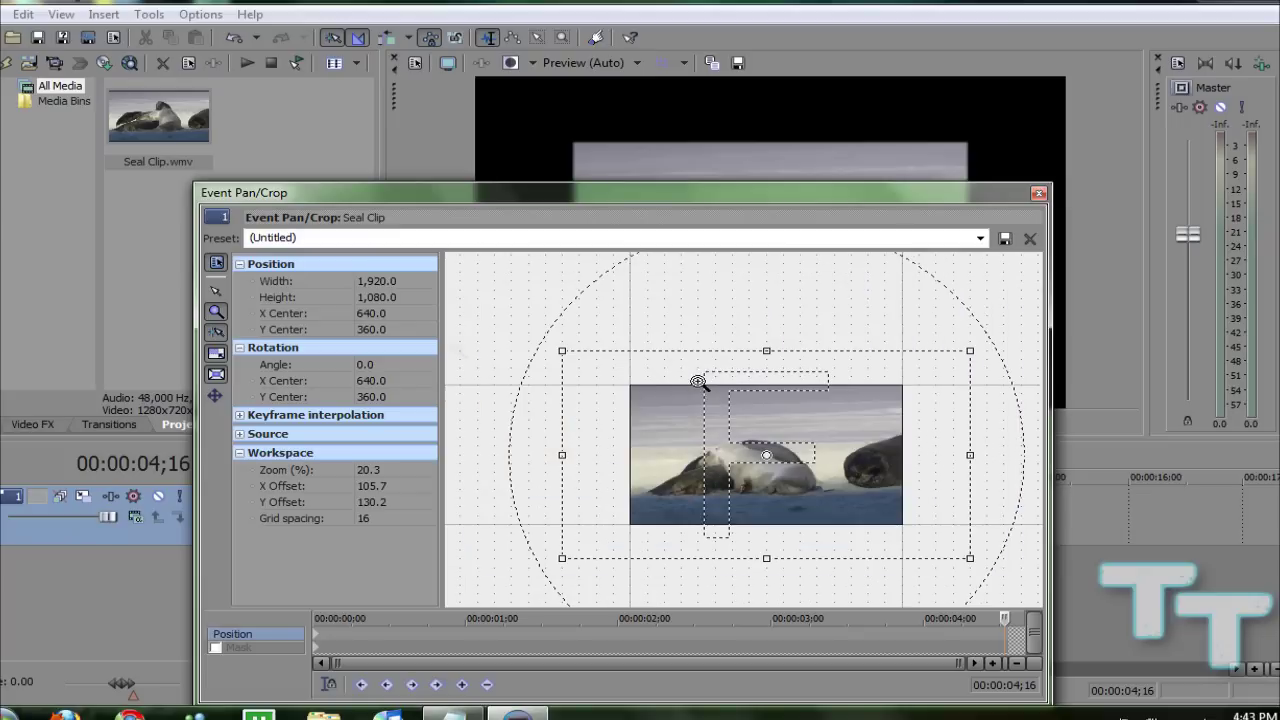
click(216, 291)
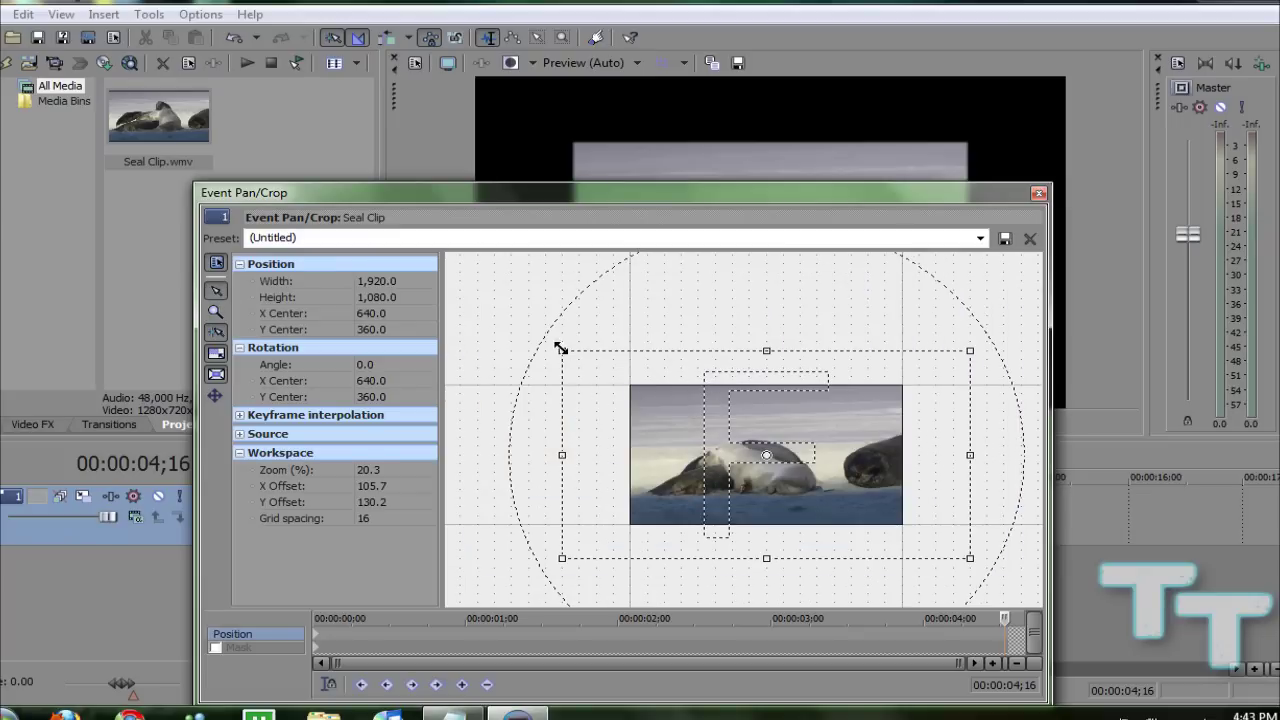
drag(563, 348, 593, 363)
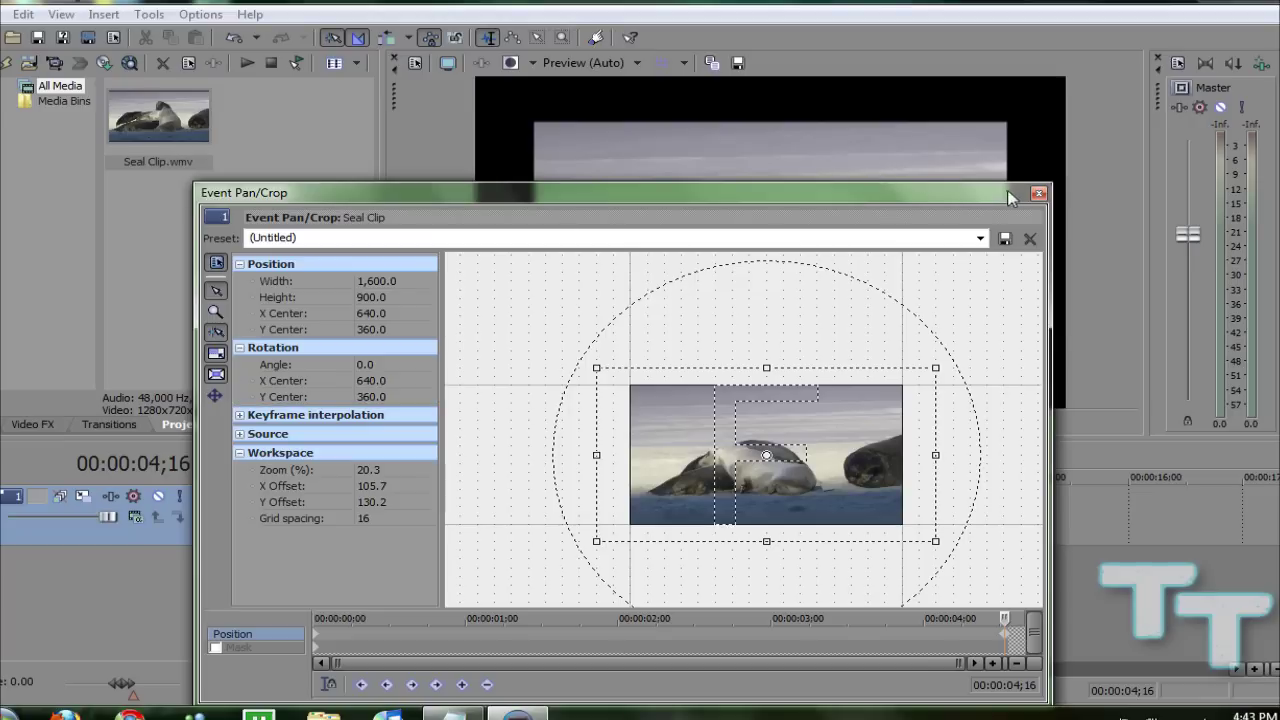
click(1039, 193)
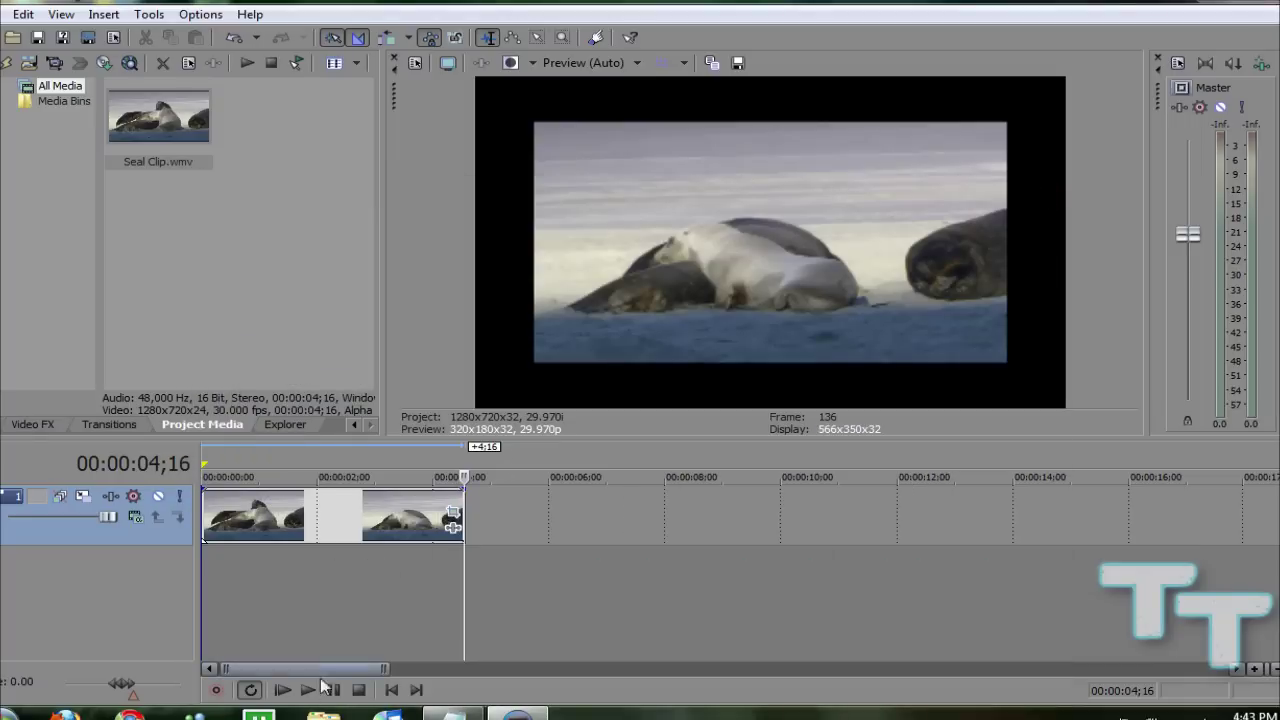
- Play the project to preview the zoom, then park the playhead at 00:00:02;25
click(282, 690)
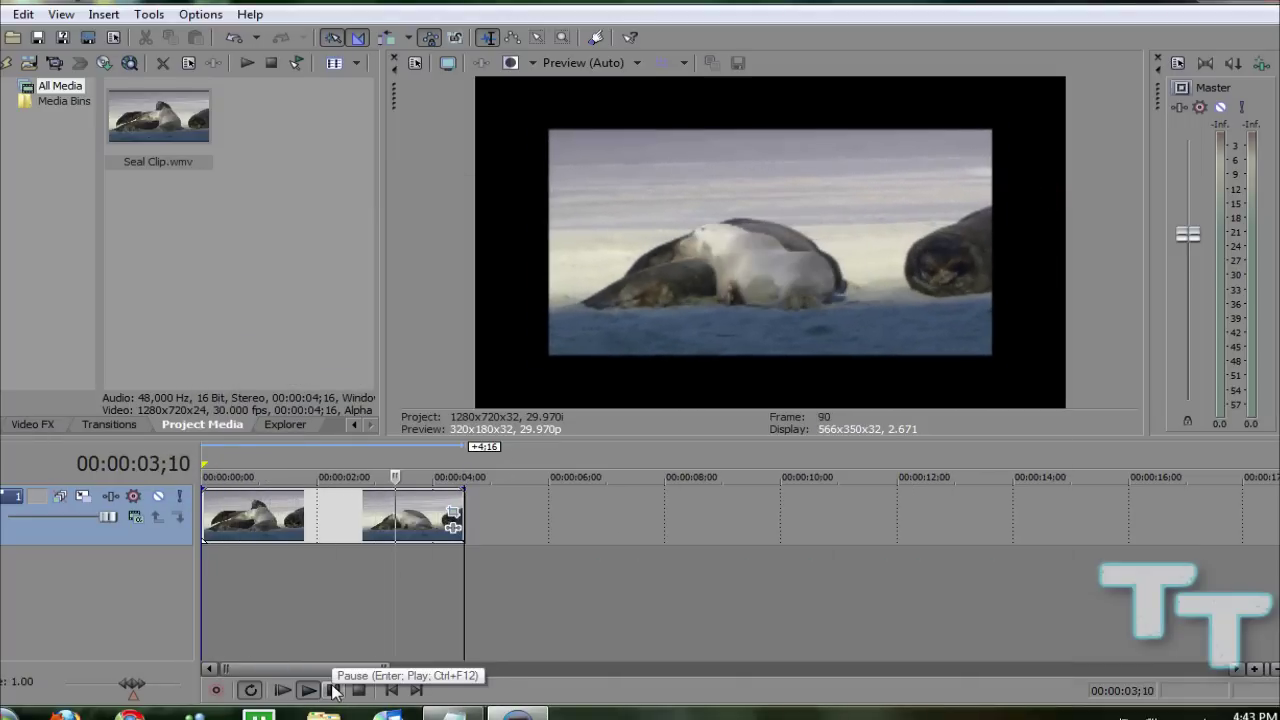
click(333, 690)
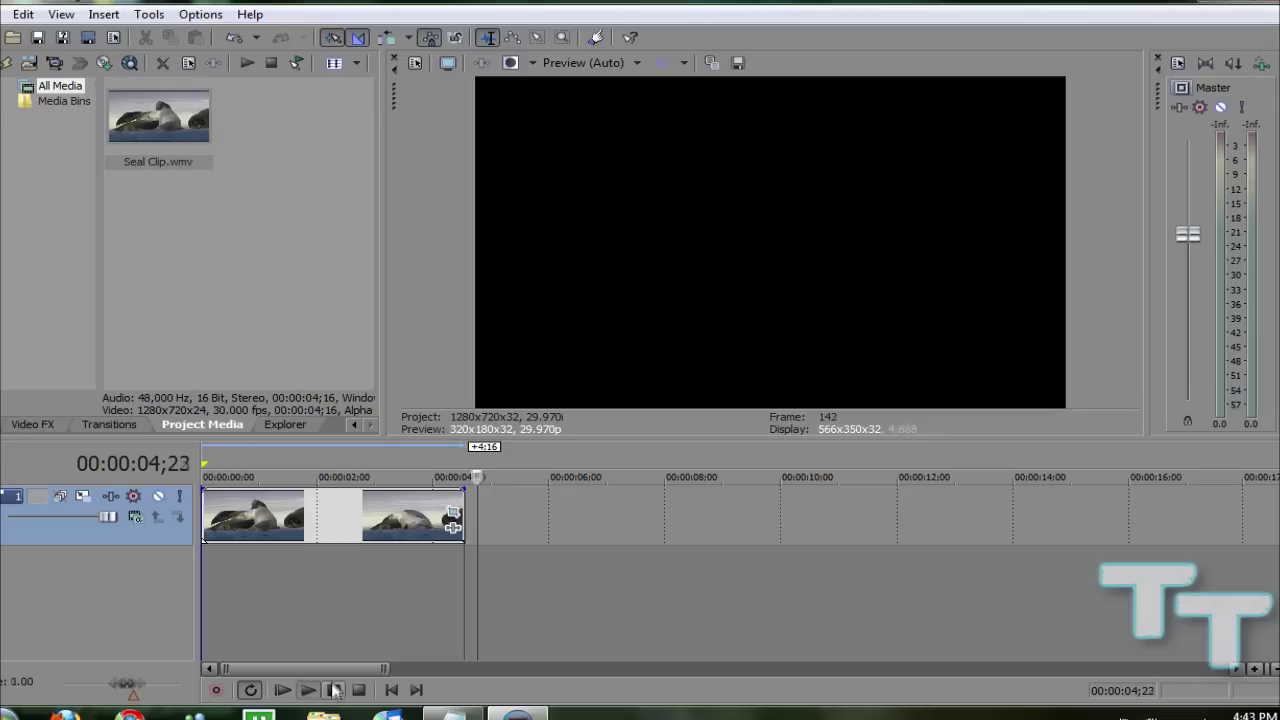
click(456, 550)
click(365, 575)
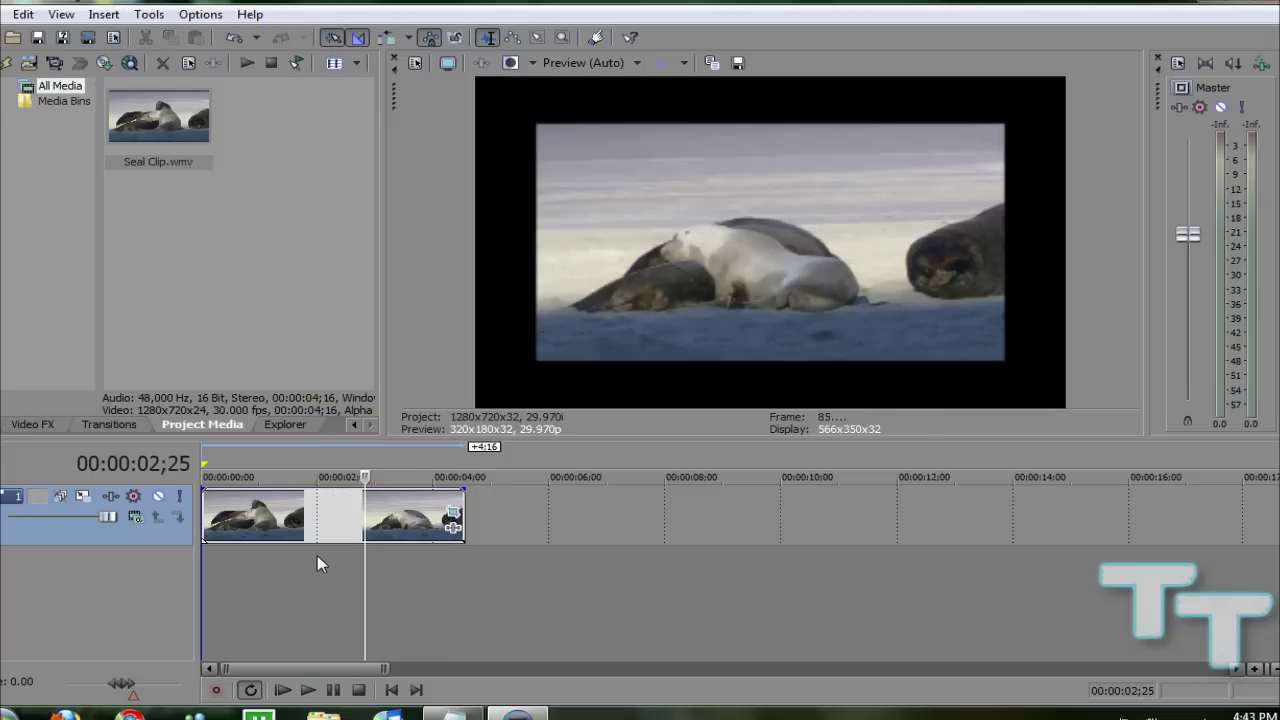
- Move the playhead past the clip's end and show the Media Generators list
click(500, 562)
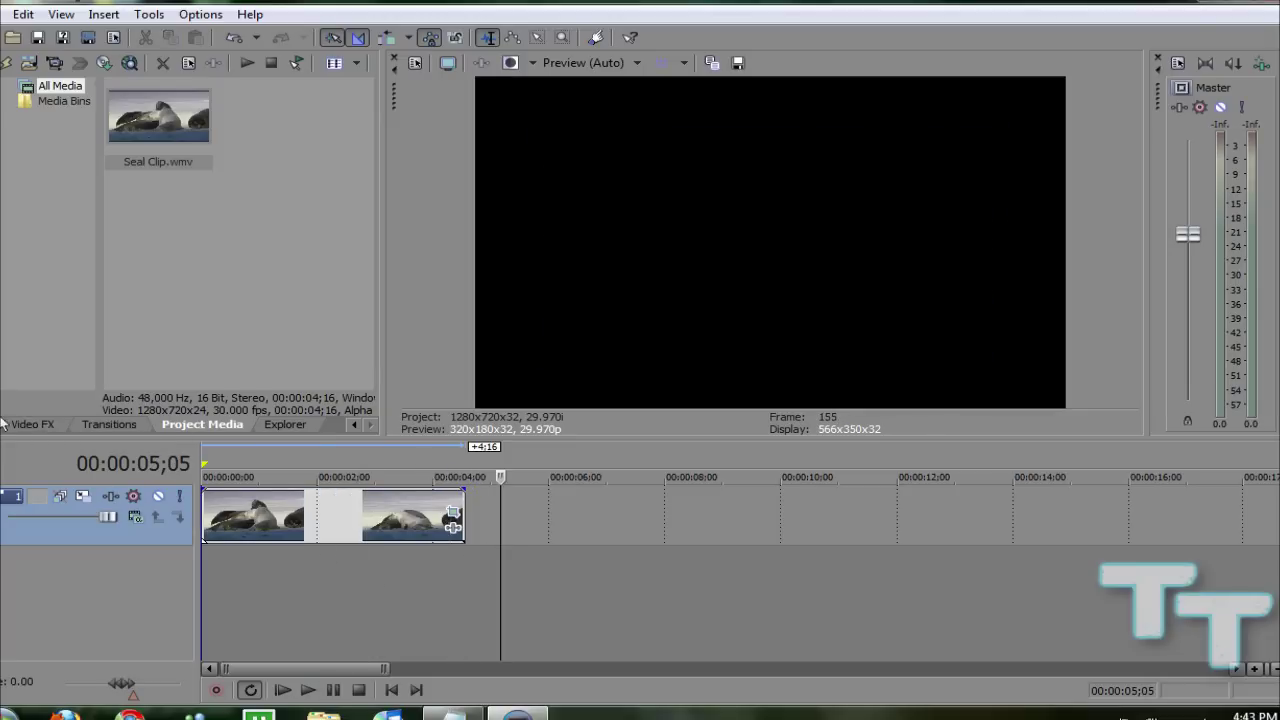
click(353, 425)
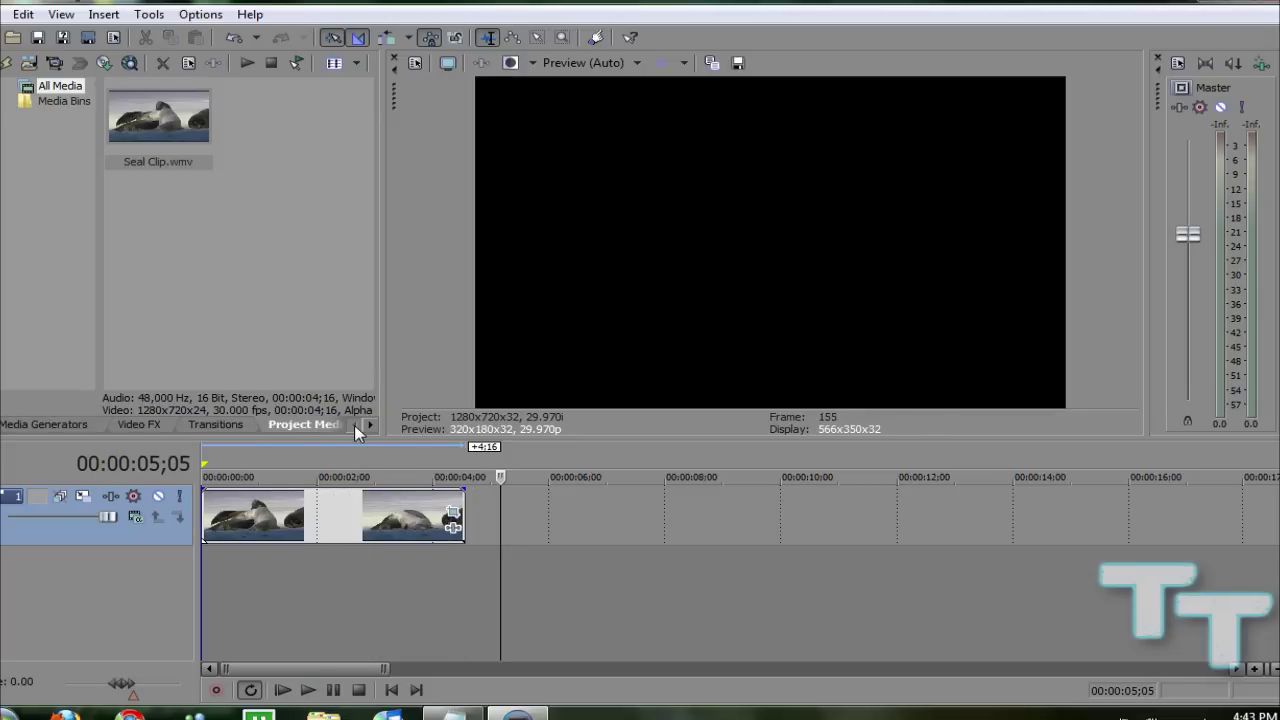
click(32, 424)
- Add a black Solid Color event and keyframe it red at 00:00:02;29
drag(300, 115, 518, 511)
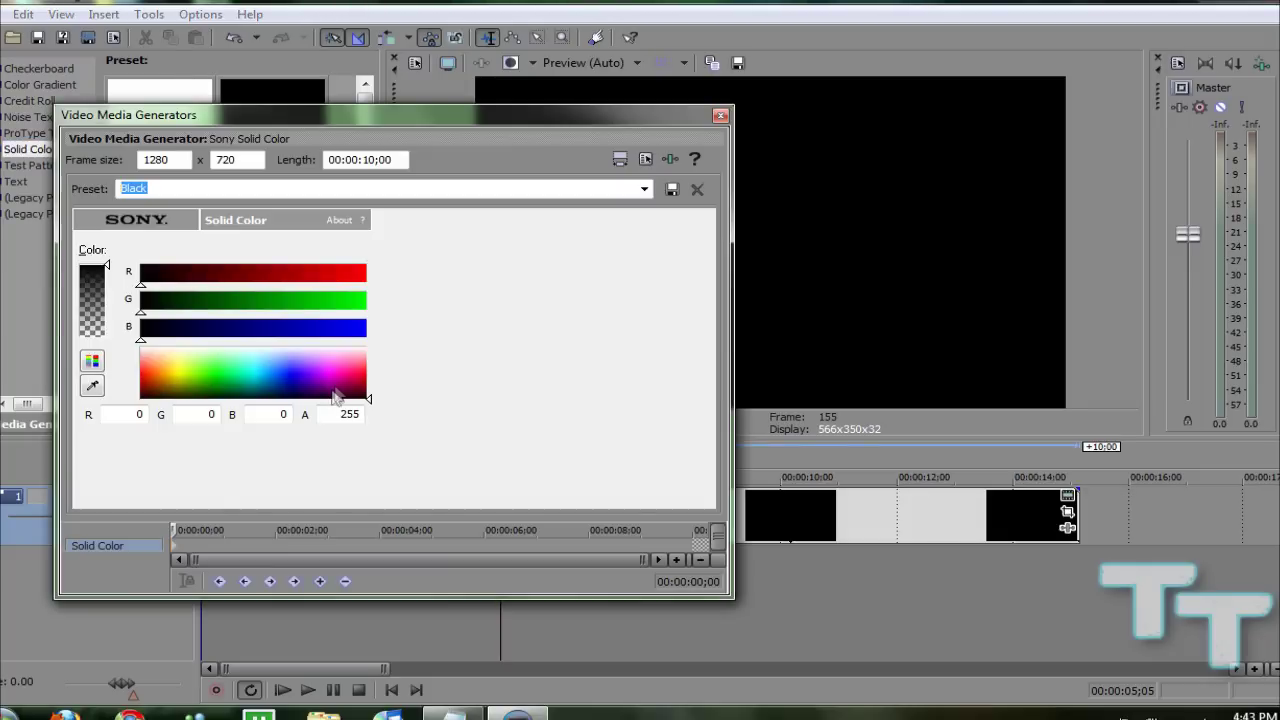
click(325, 544)
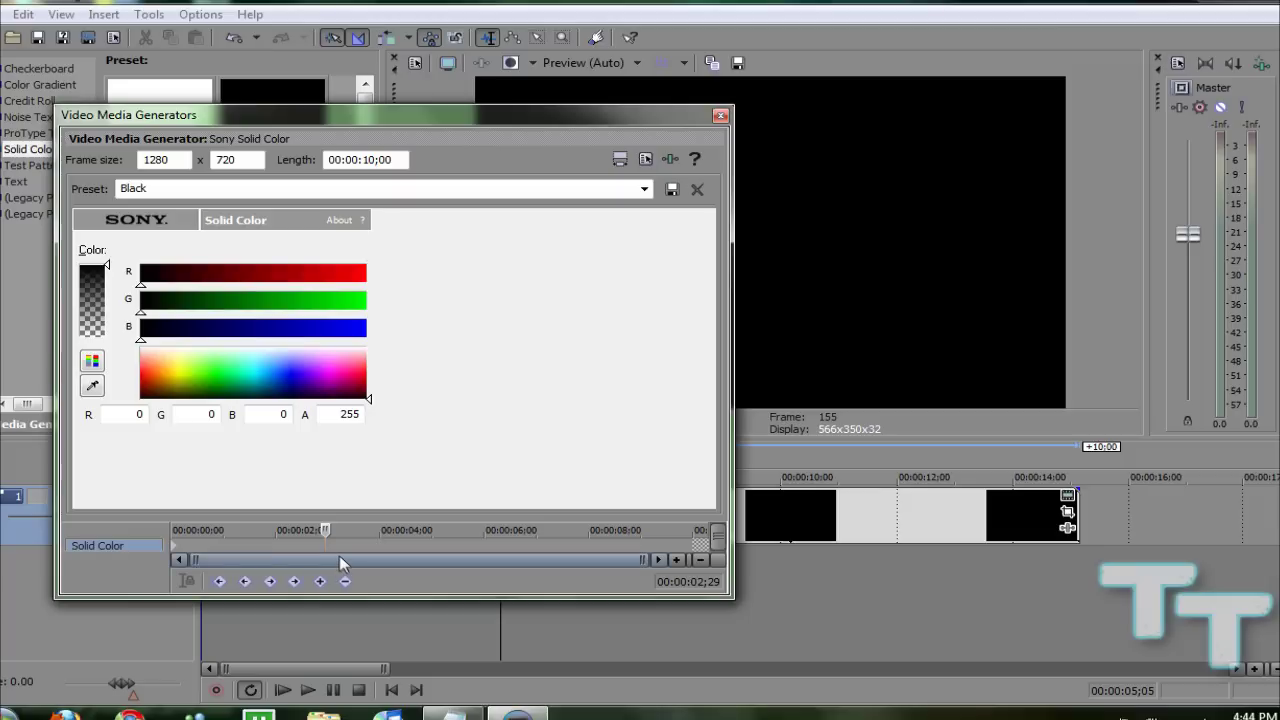
click(321, 581)
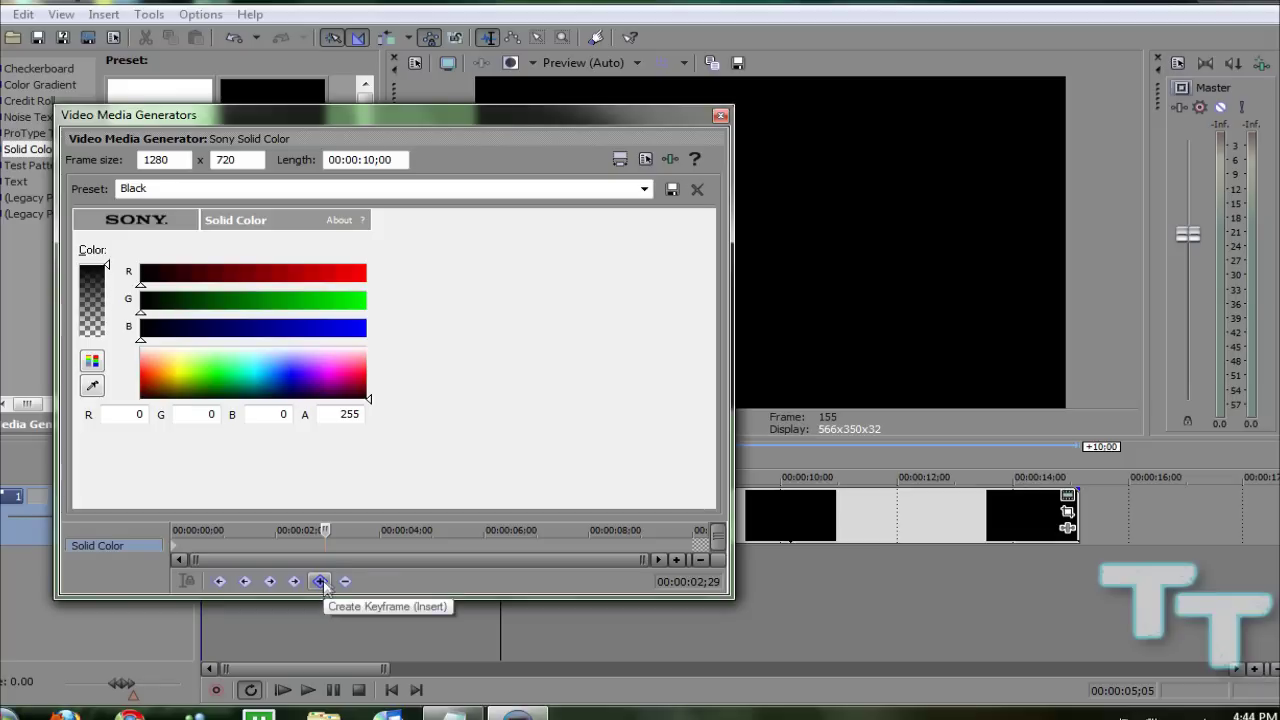
drag(369, 376, 386, 380)
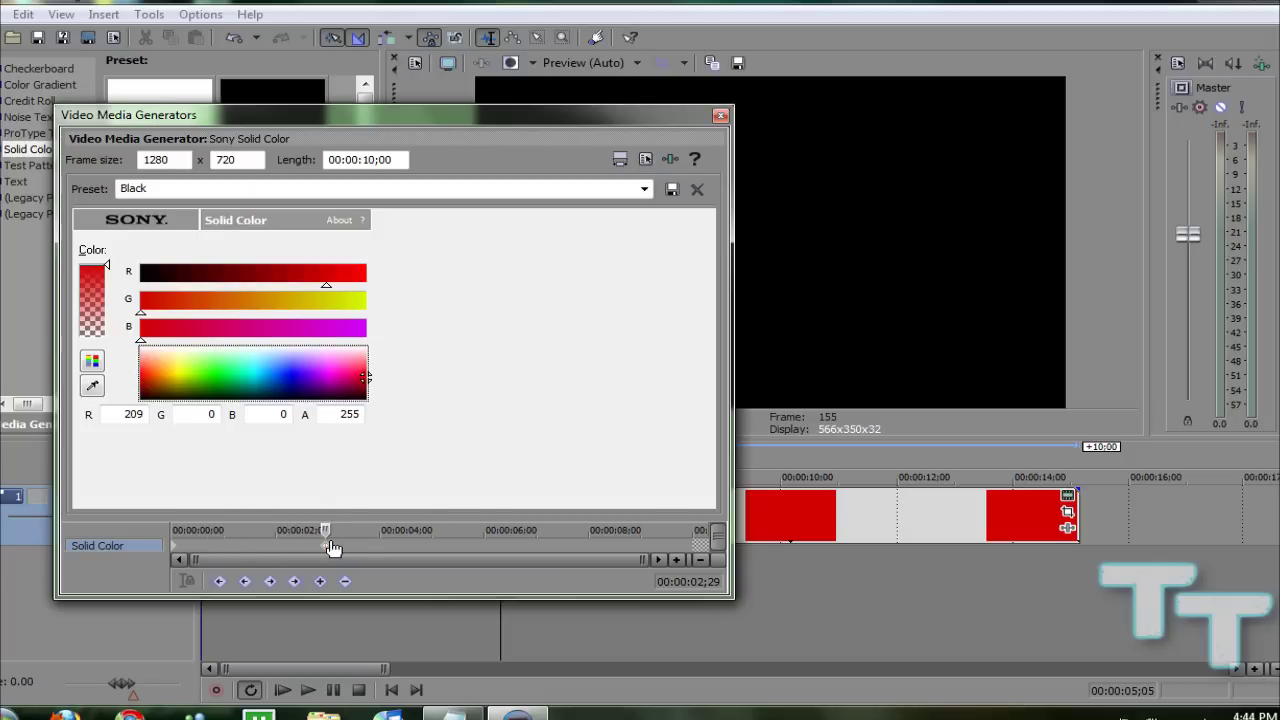
- Add colour keyframes: light blue at 5;00, pale yellow at 6;28, black at 8;26
click(435, 540)
drag(318, 380, 284, 357)
click(533, 541)
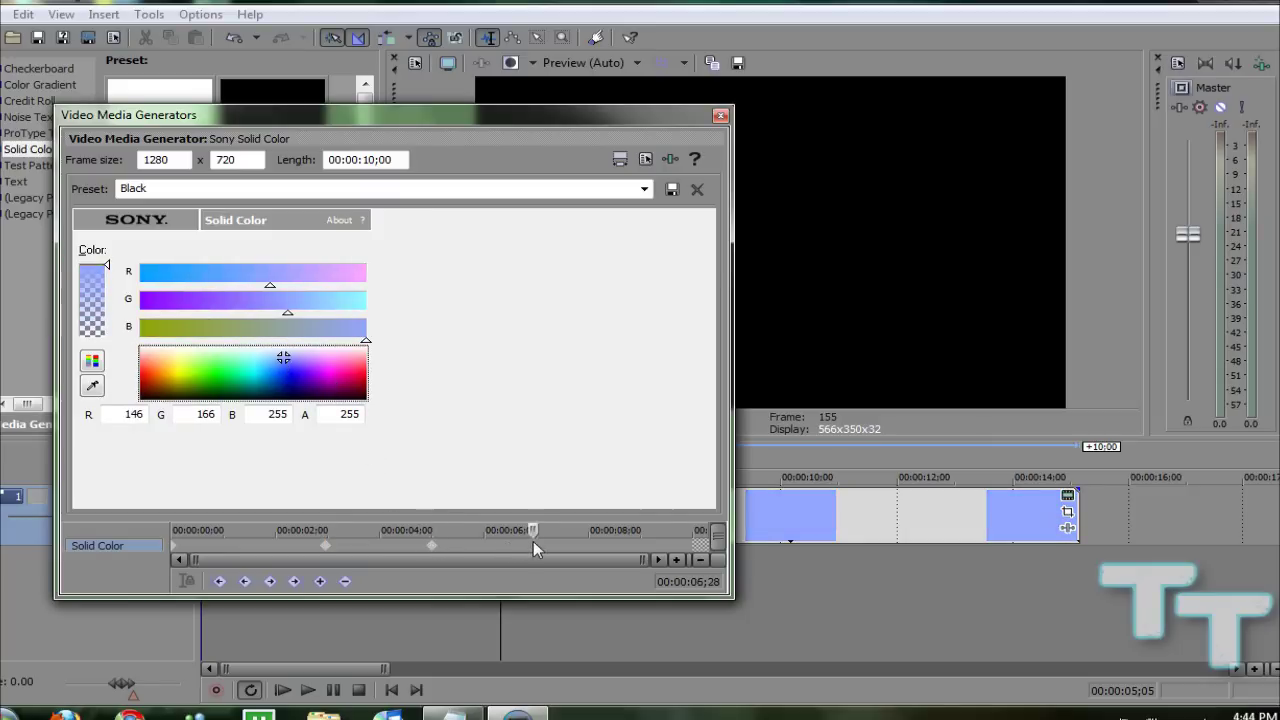
drag(195, 392, 170, 356)
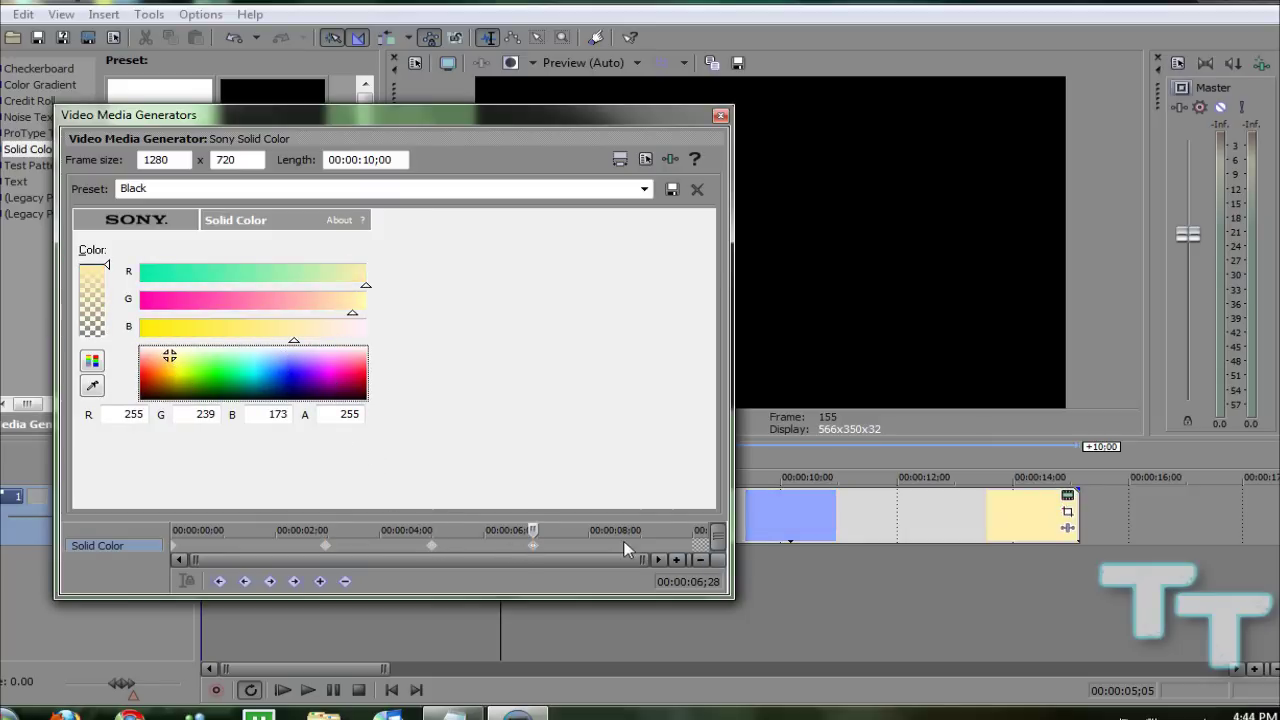
click(354, 402)
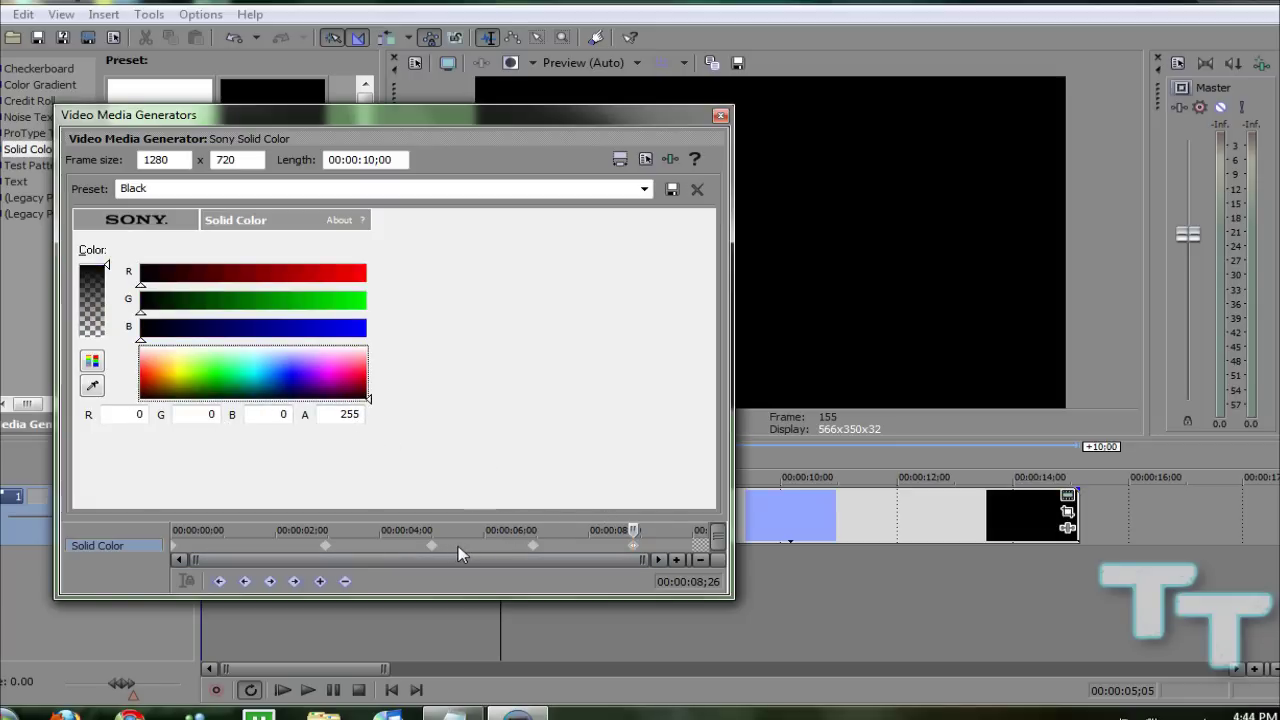
- Turn the 5;00 keyframe green and try dark blue at the 06;28 keyframe
click(432, 547)
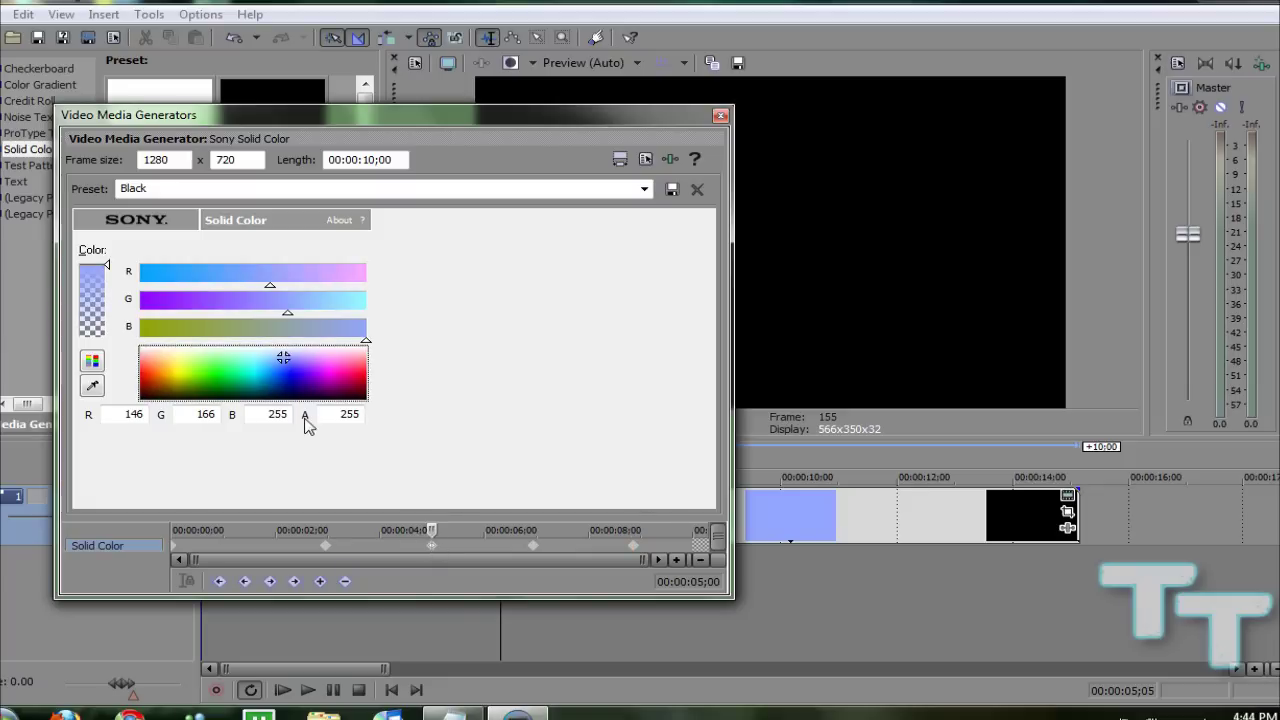
click(225, 375)
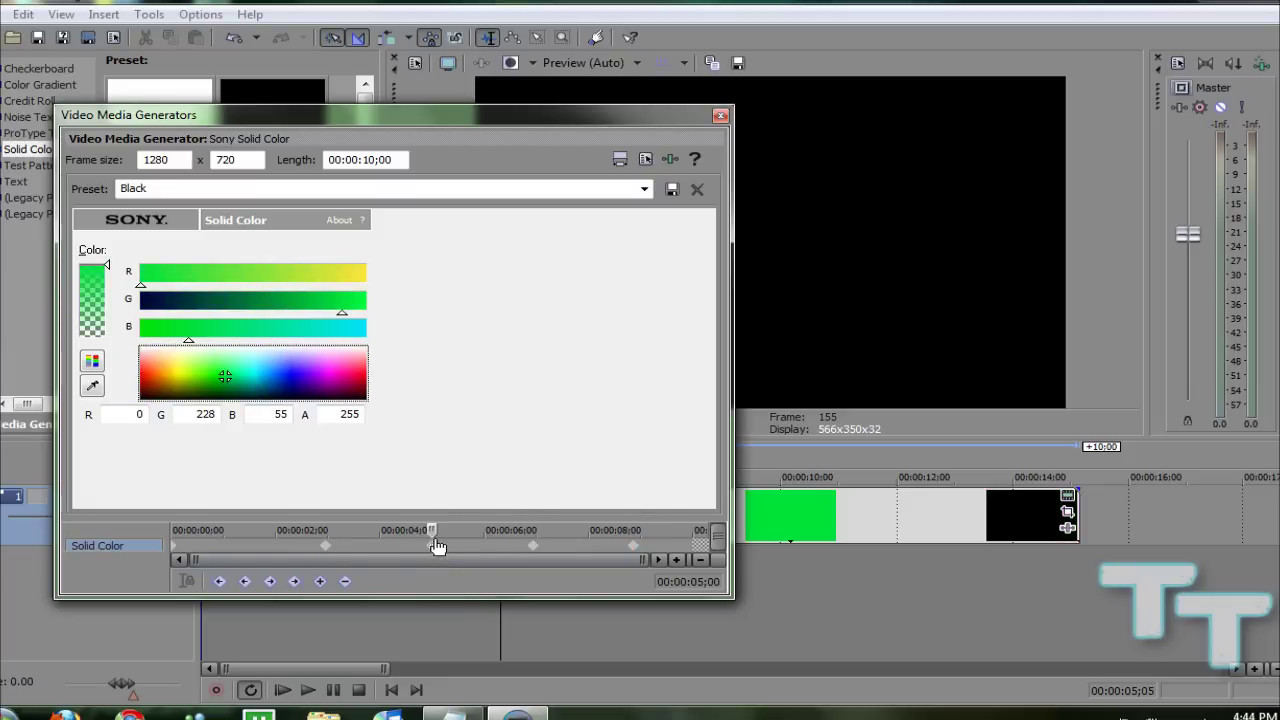
click(536, 547)
click(268, 383)
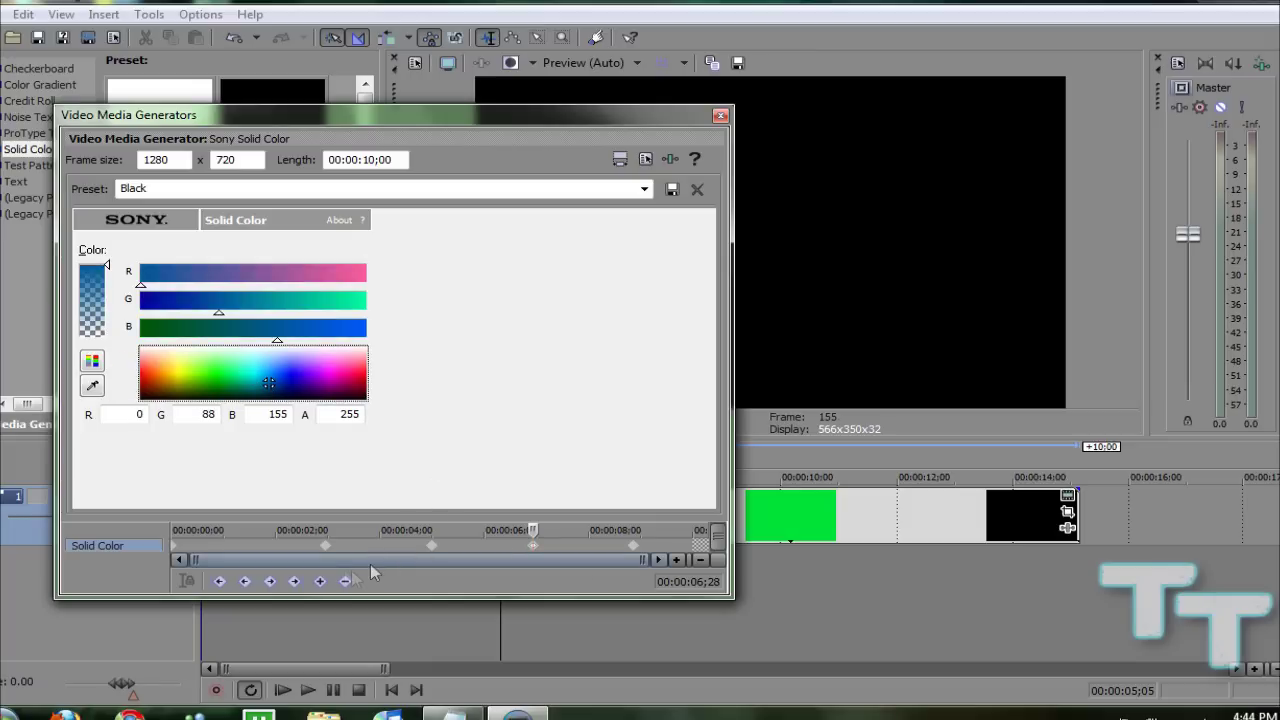
- Re-create the 06;28 keyframe as light pink 255,173,173 and close the generator
click(345, 581)
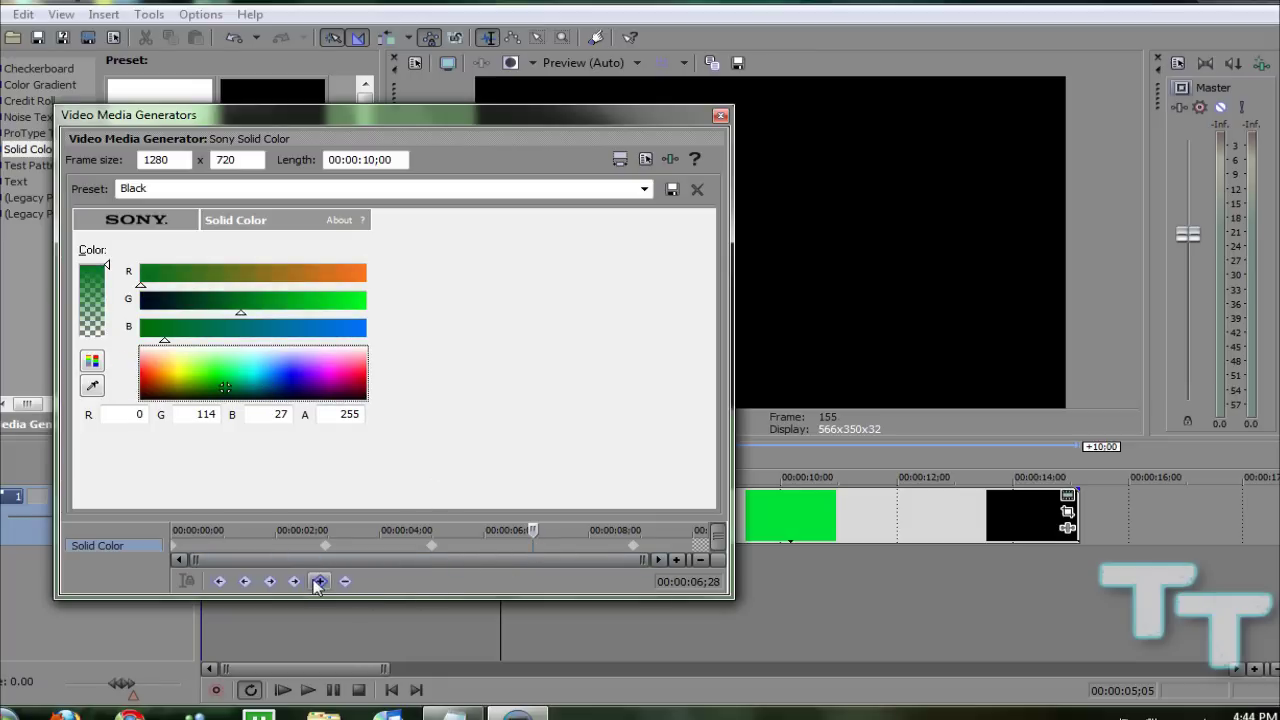
click(320, 581)
click(365, 355)
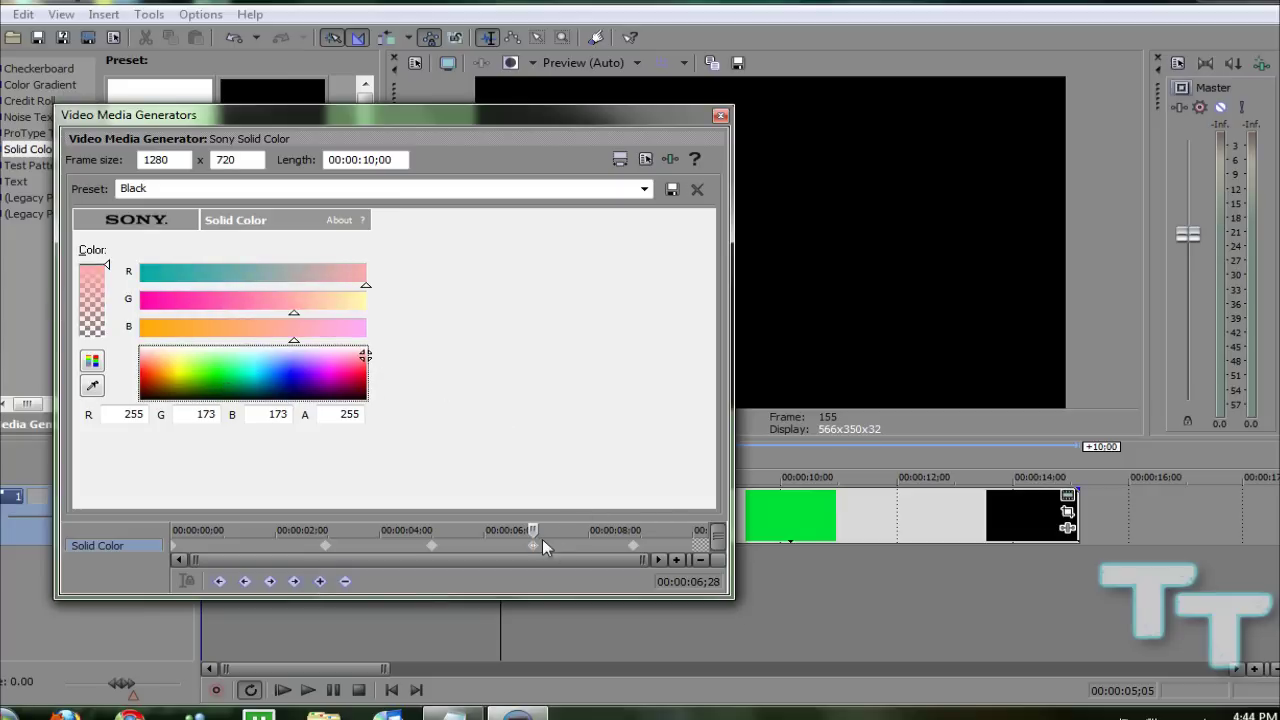
click(720, 115)
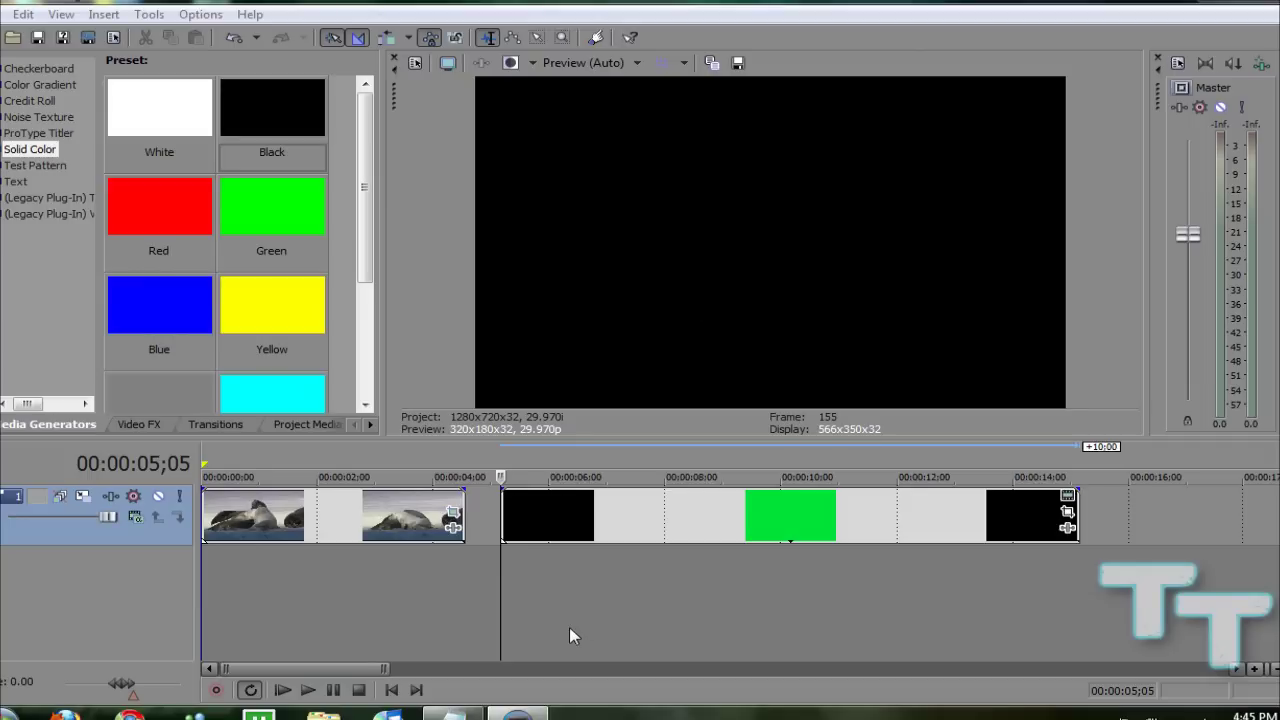
- Zoom out the timeline and drag Seal Clip.wmv from Project Media to 21 seconds
click(964, 594)
click(1272, 670)
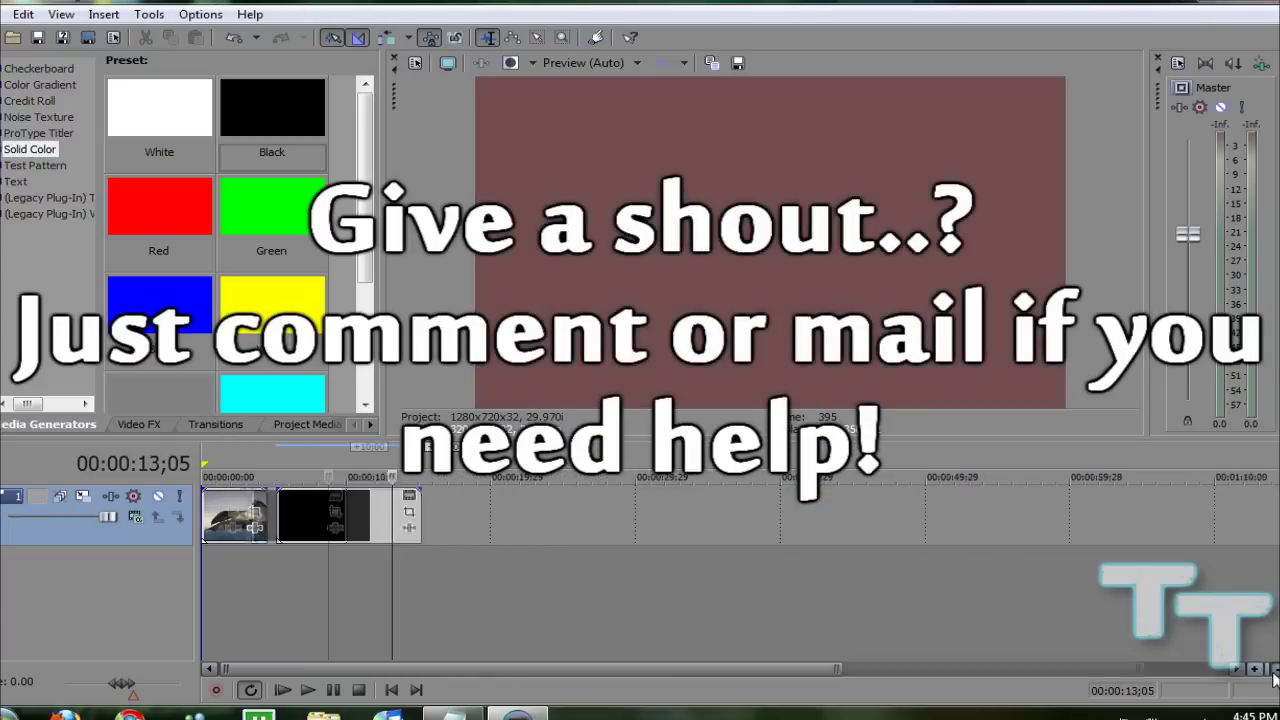
click(1272, 670)
click(465, 606)
click(407, 600)
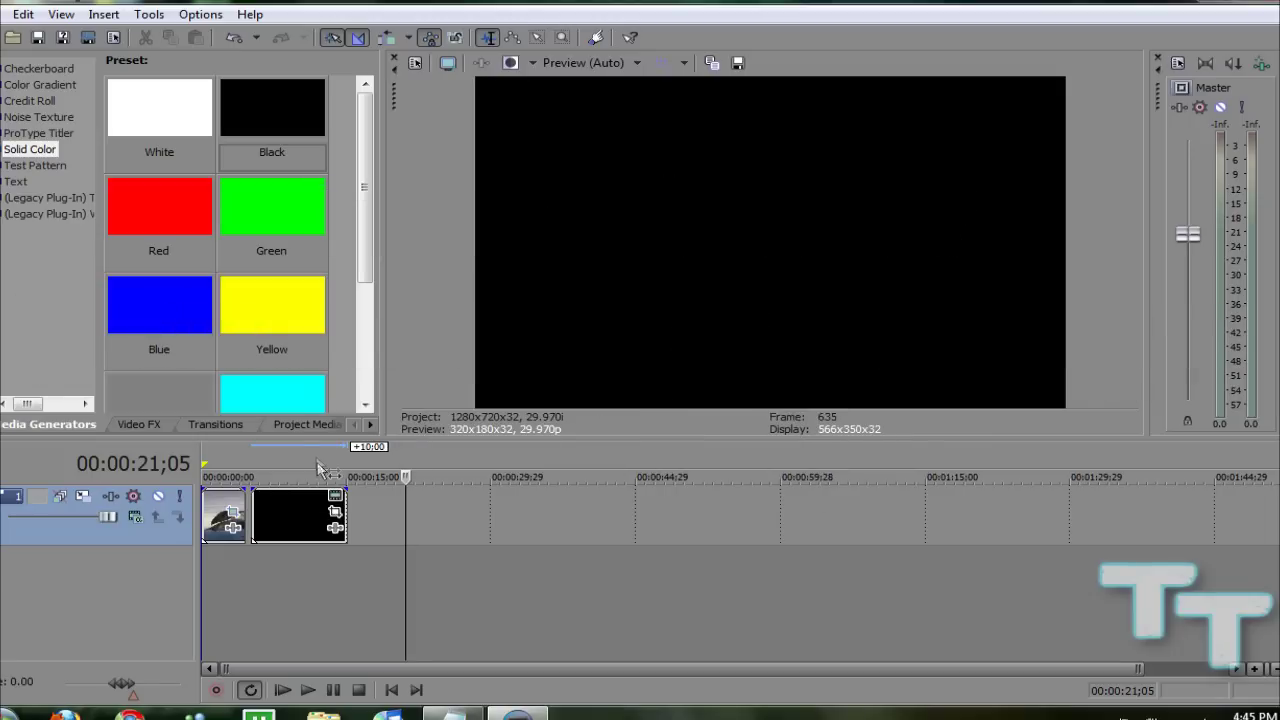
click(300, 424)
drag(159, 100, 418, 536)
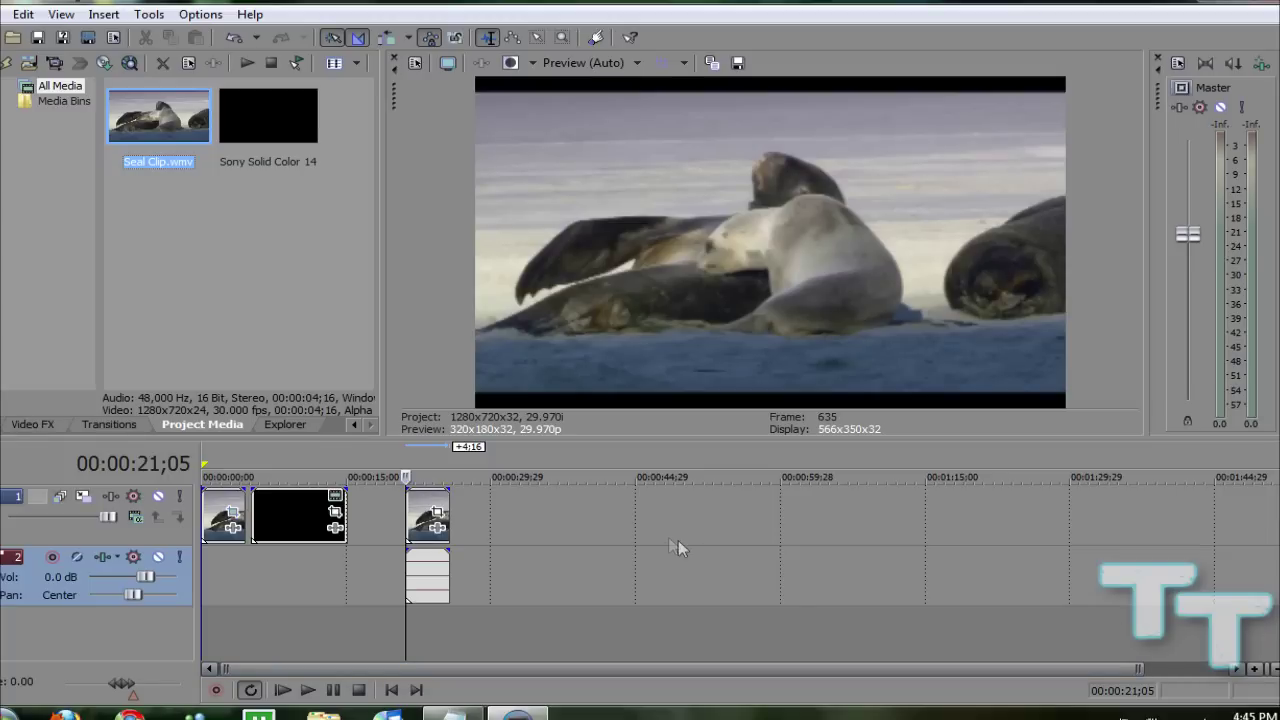
- Delete the second seal clip's audio track
click(418, 527)
scroll(418, 527, up, 3)
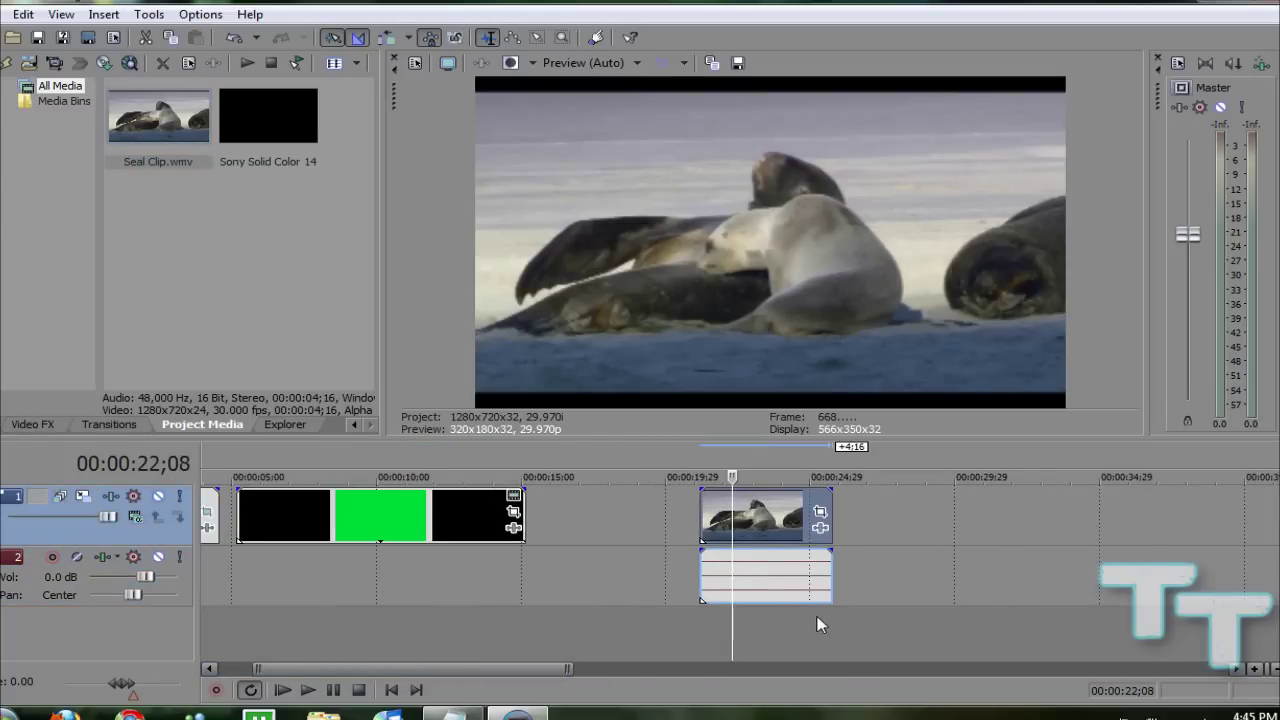
right_click(846, 575)
click(869, 490)
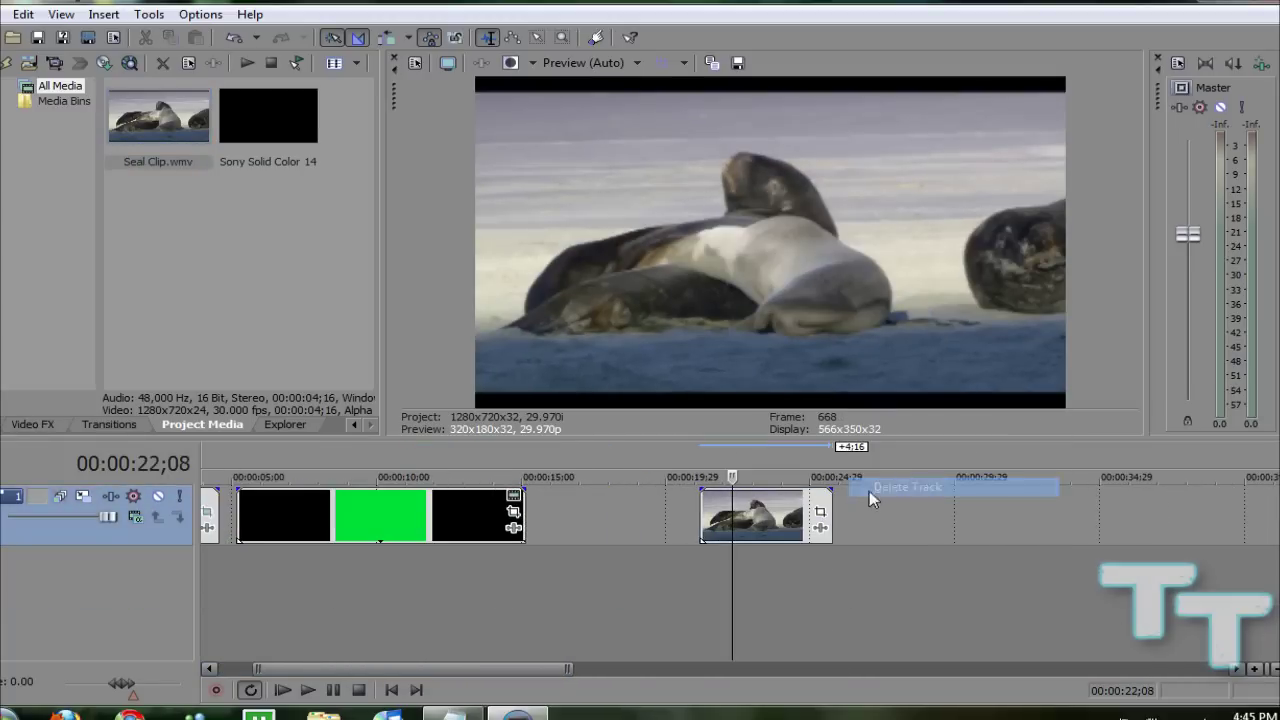
- At about 1;08, enlarge the pan/crop frame to 2560x1440 and shift it right and down
click(819, 517)
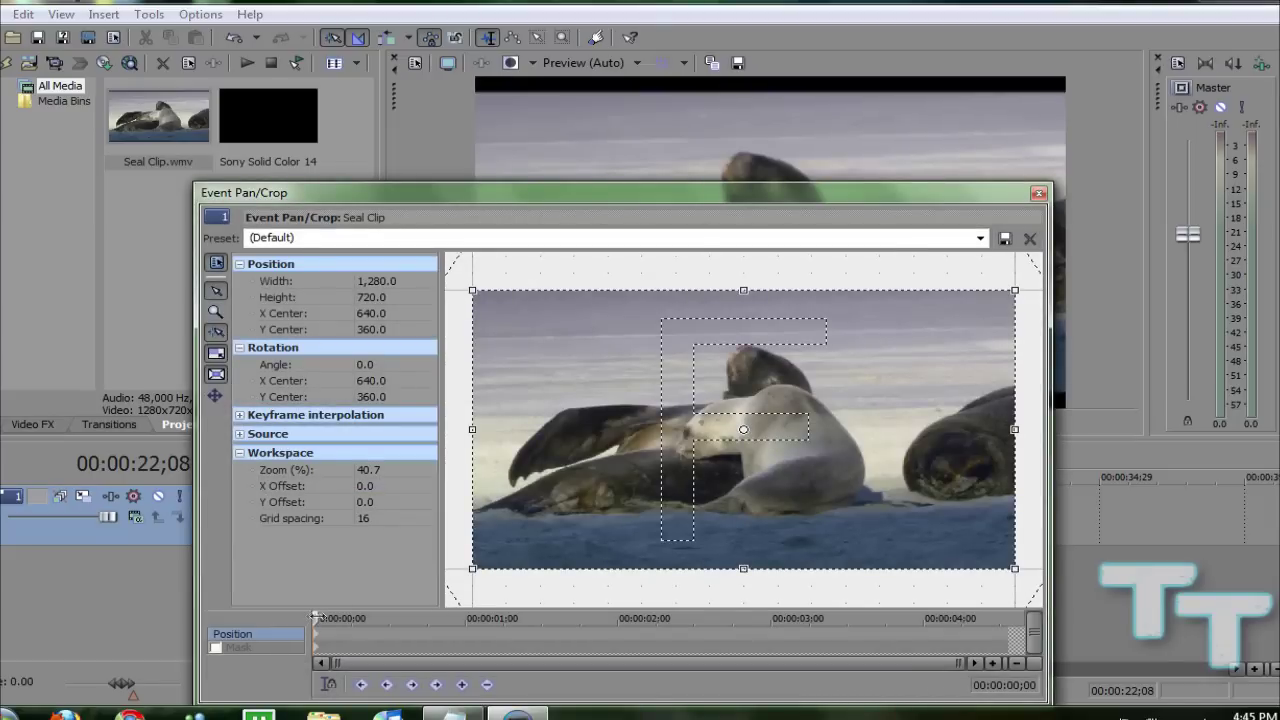
drag(316, 617, 512, 618)
click(215, 311)
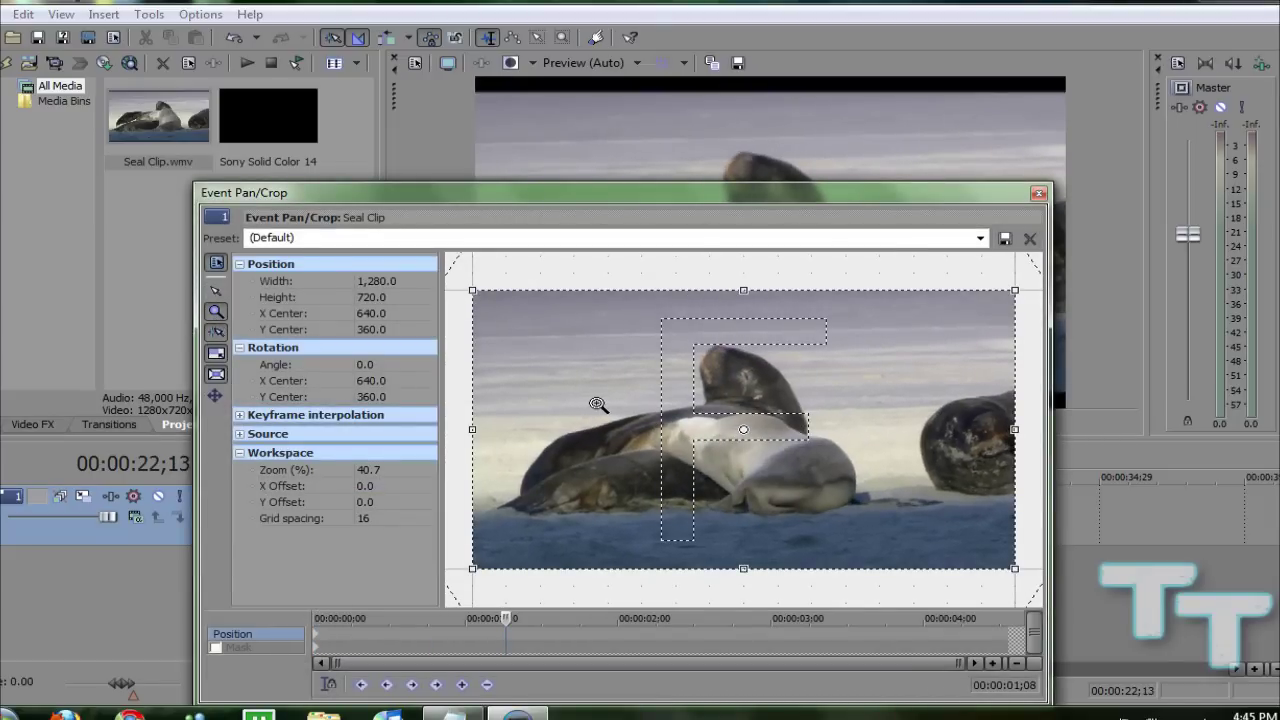
right_click(590, 404)
click(216, 291)
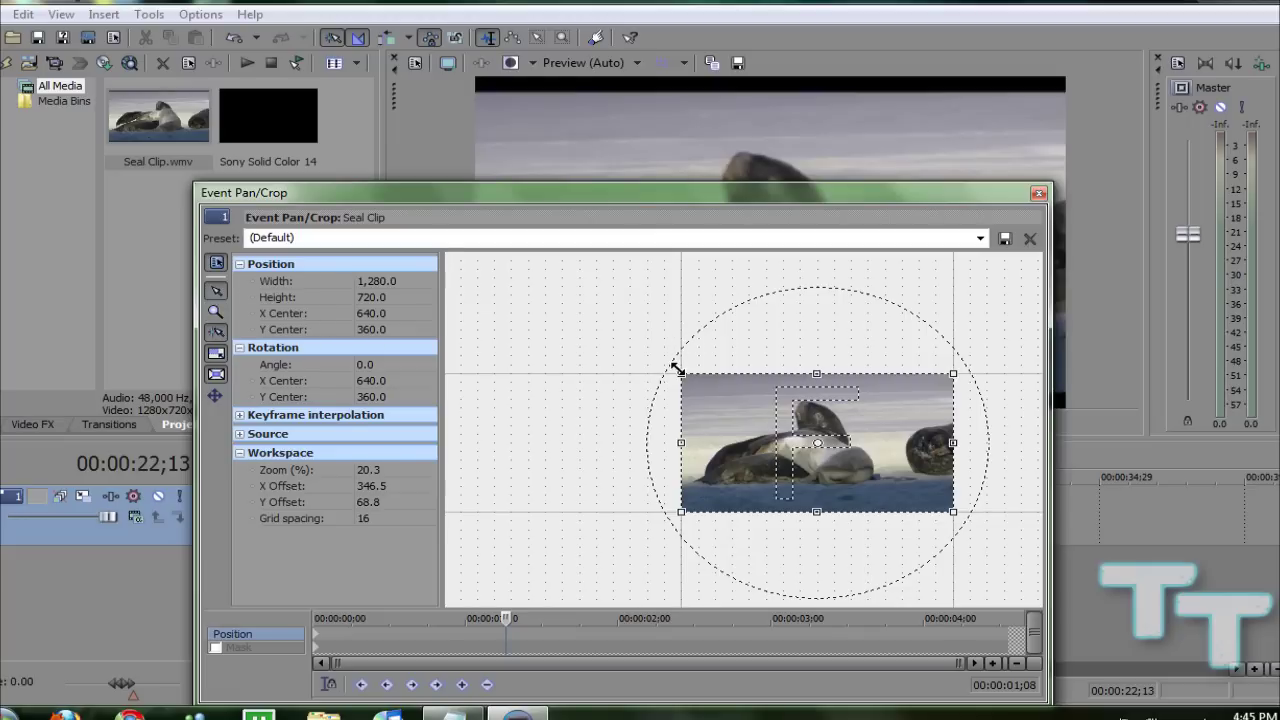
drag(610, 294, 603, 331)
drag(677, 406, 788, 415)
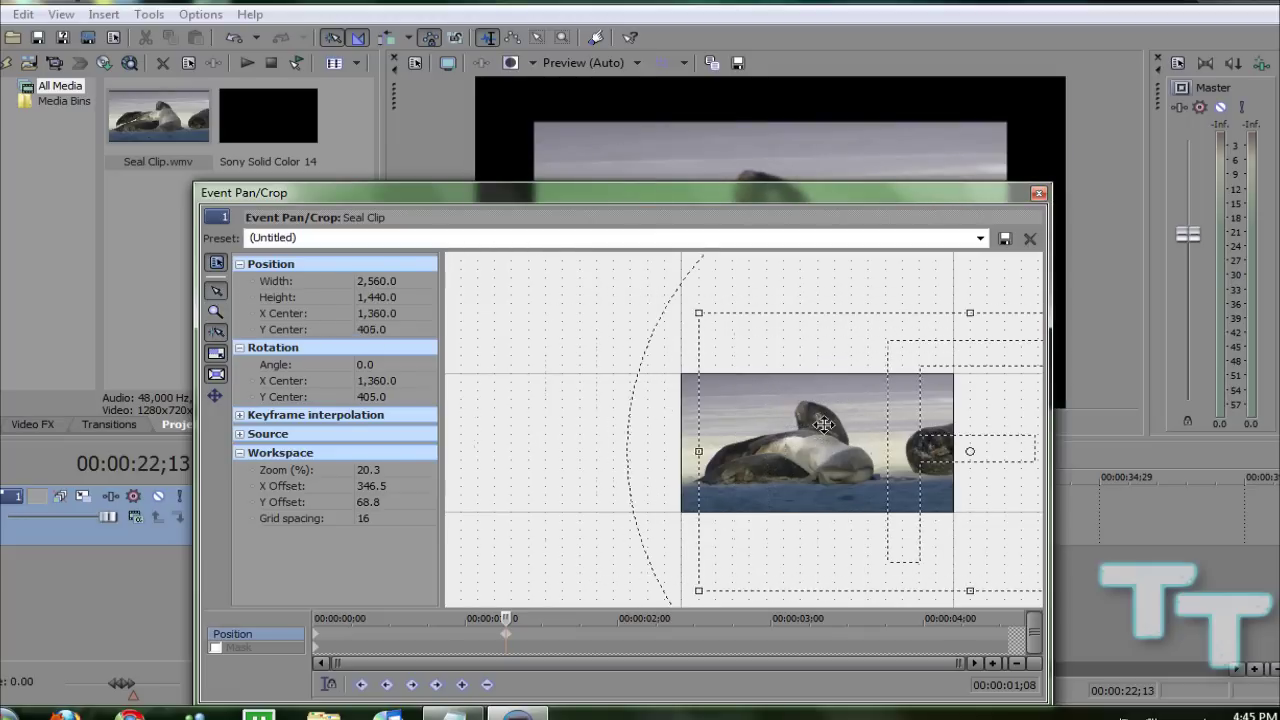
- Near 2 seconds, shift the crop frame left to centre the seal and preview the motion
click(655, 650)
click(660, 618)
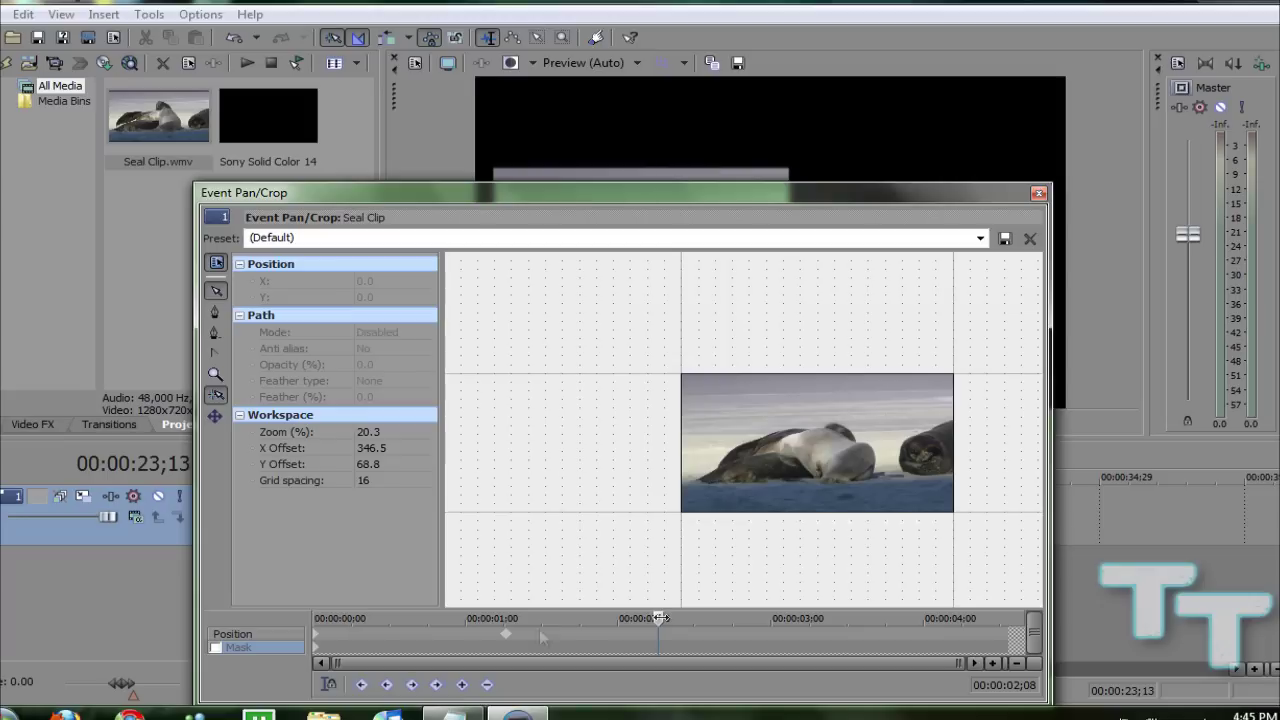
click(500, 634)
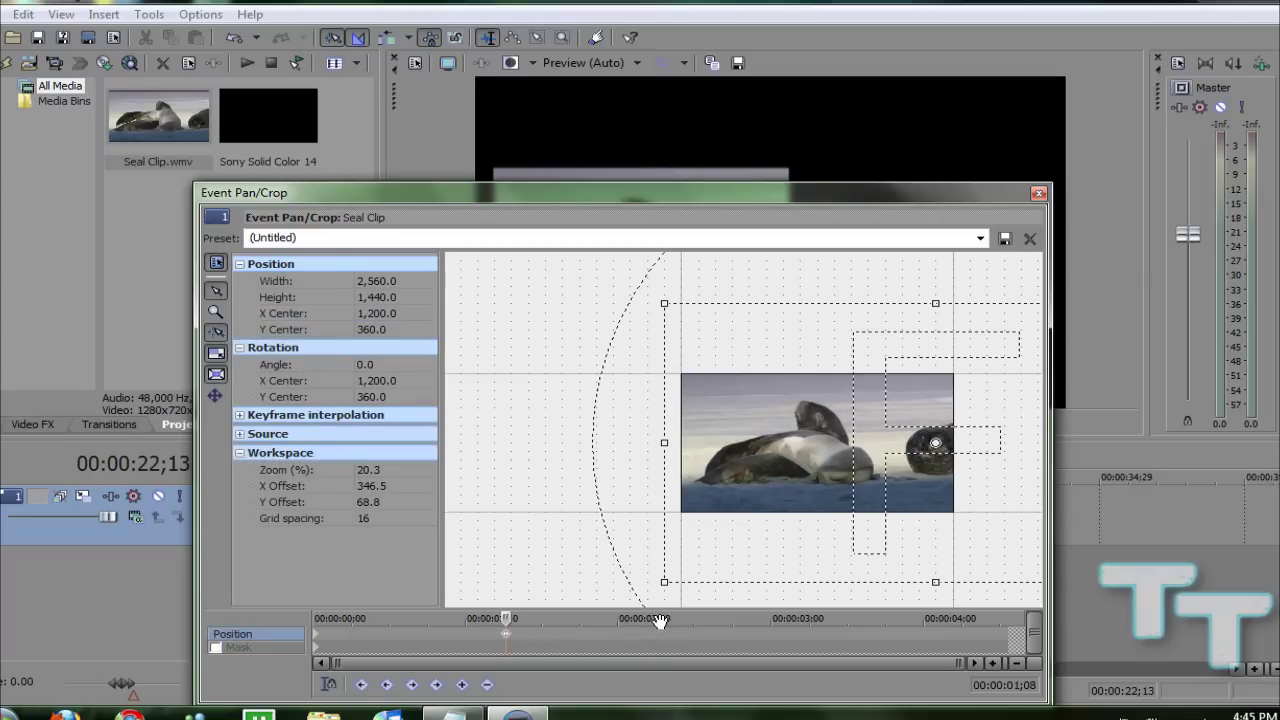
drag(510, 618, 658, 618)
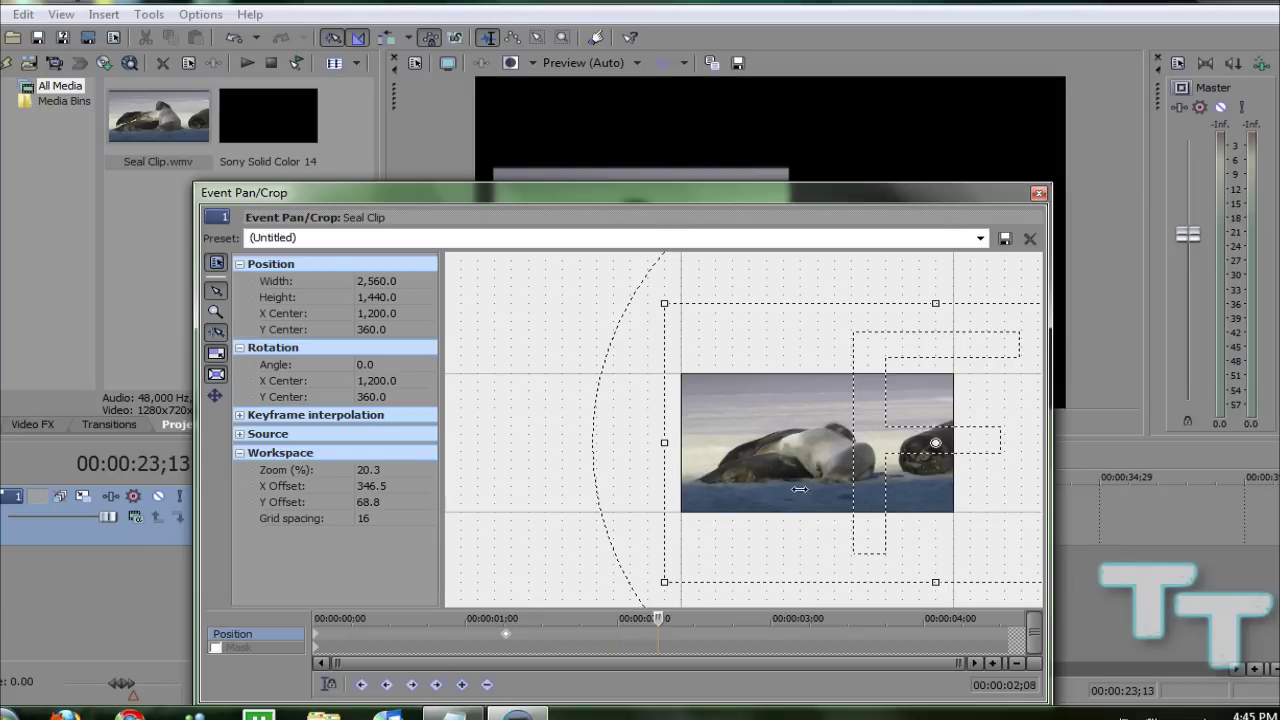
drag(755, 487, 664, 490)
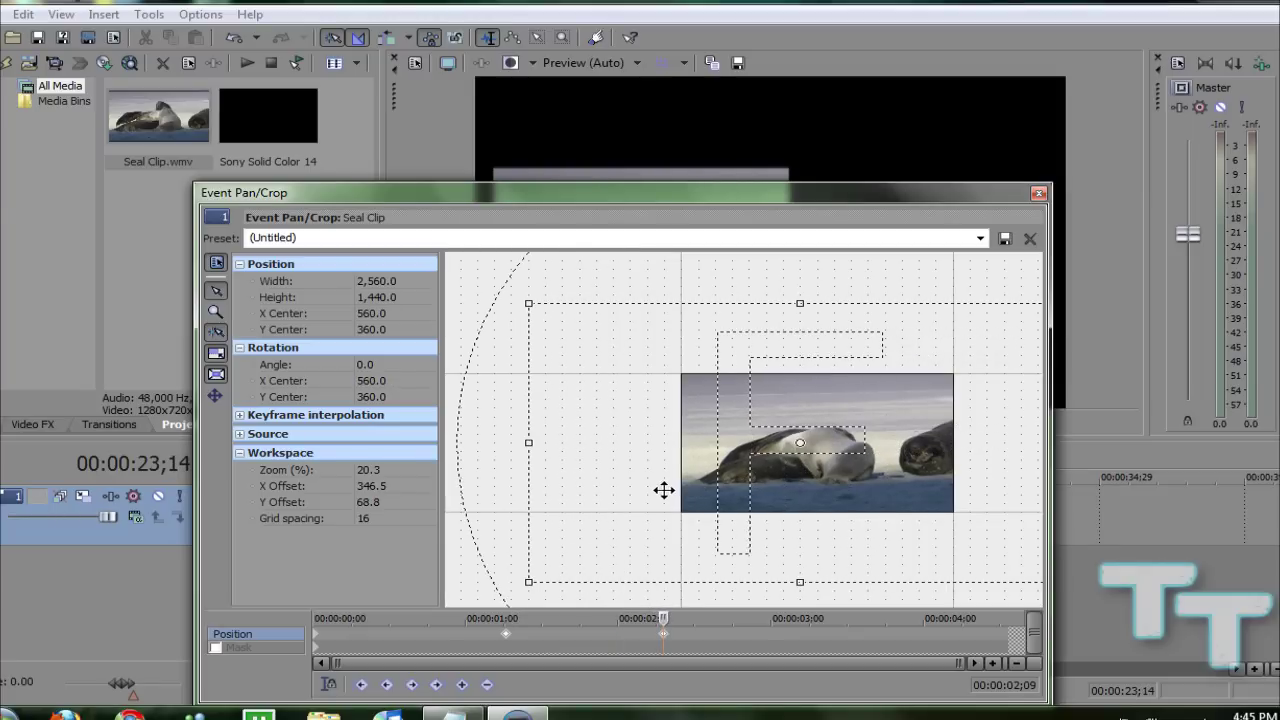
click(693, 618)
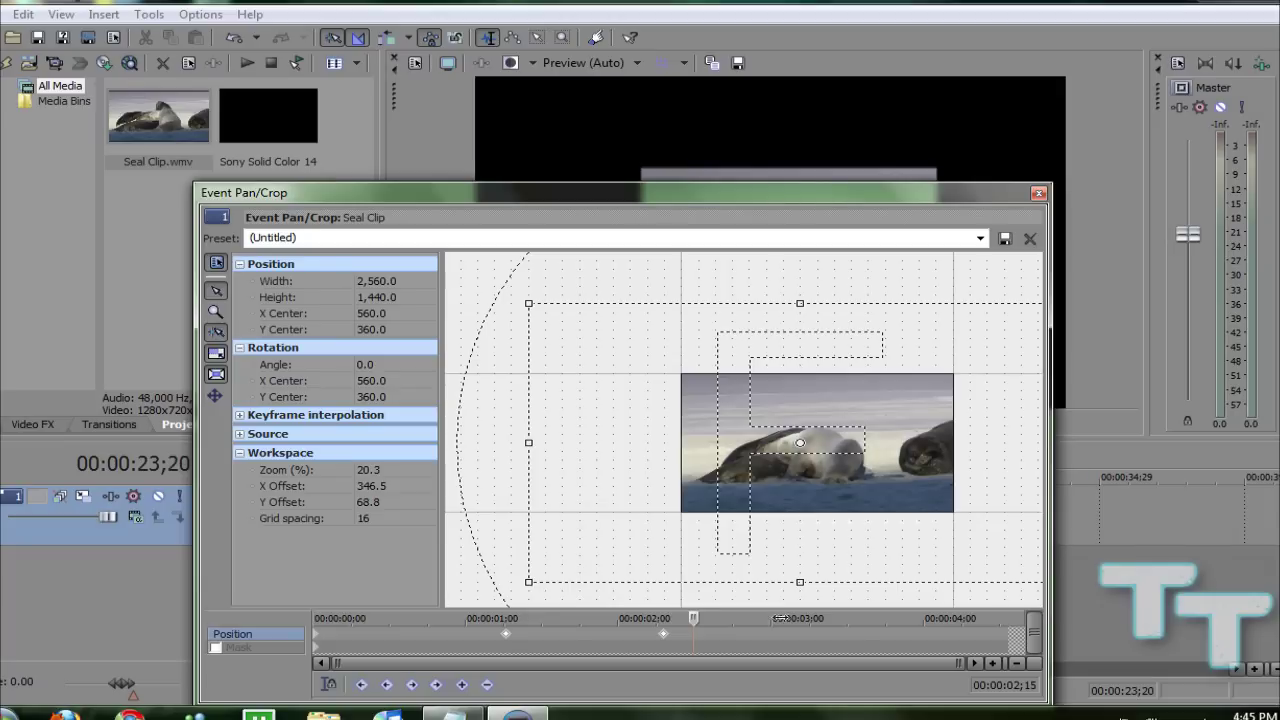
key(space)
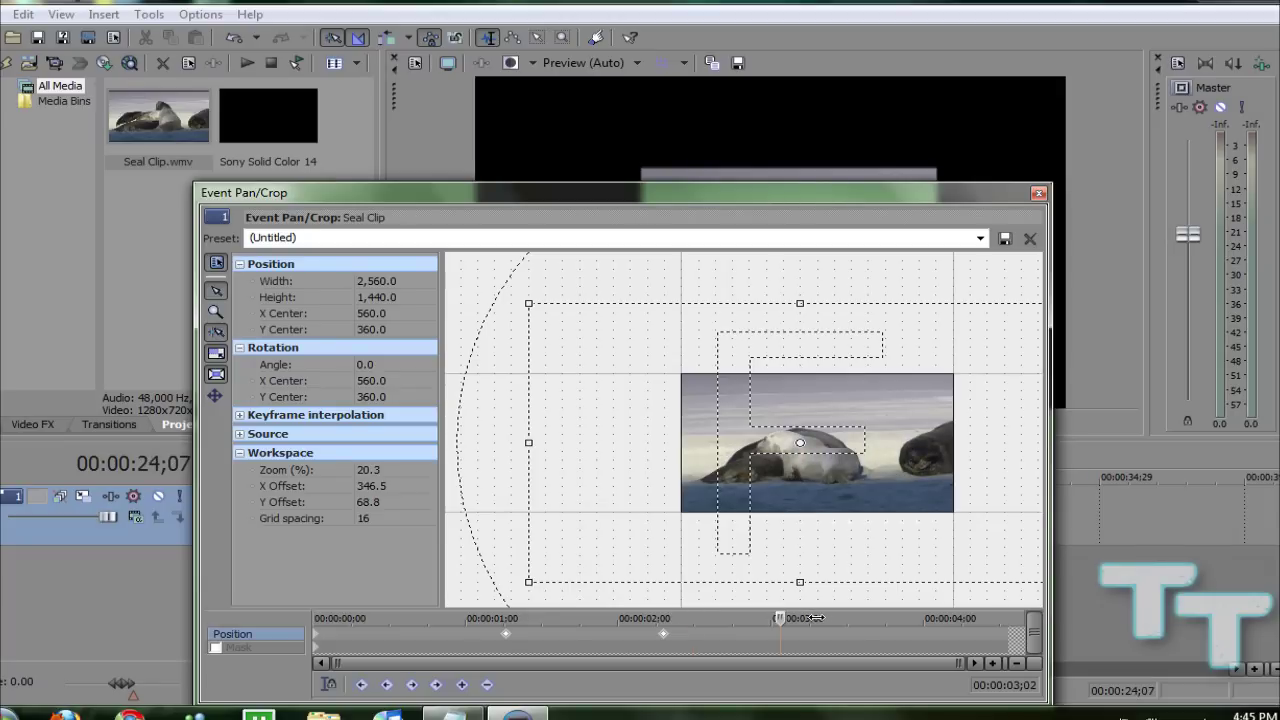
- Apply the 1:1 Square preset at 3;08 for a 720 × 720 crop
click(811, 618)
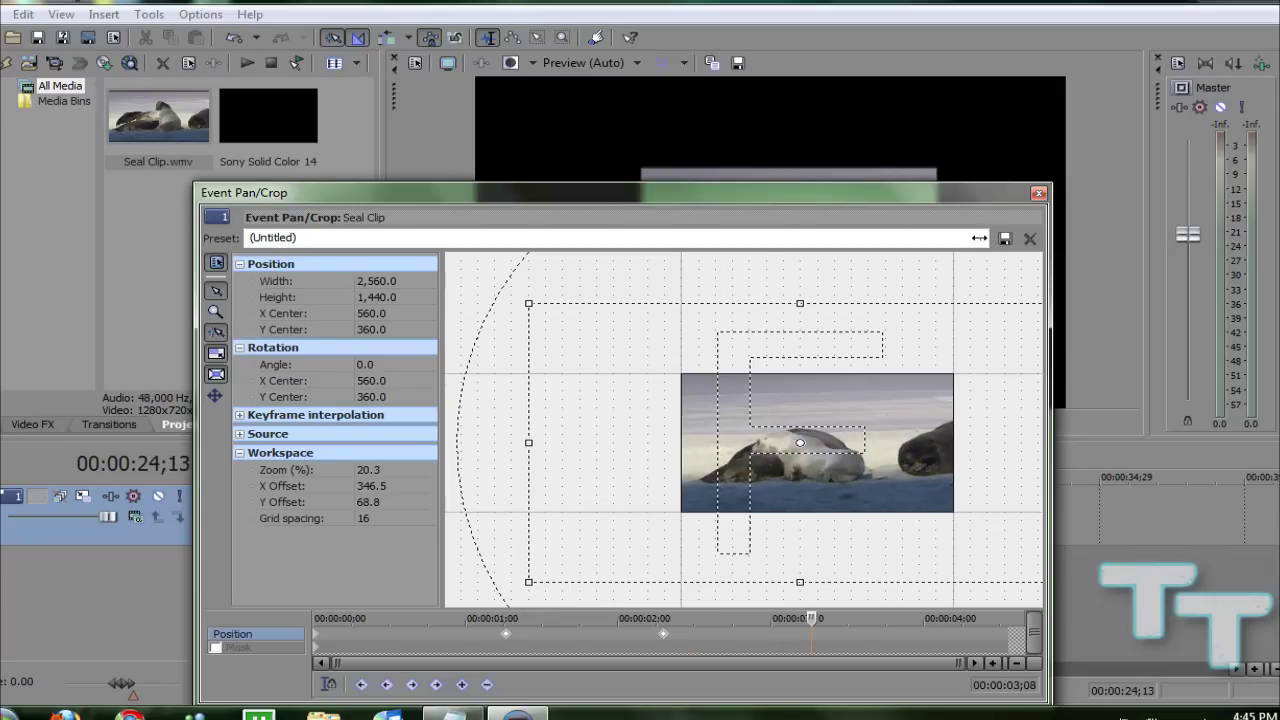
click(980, 238)
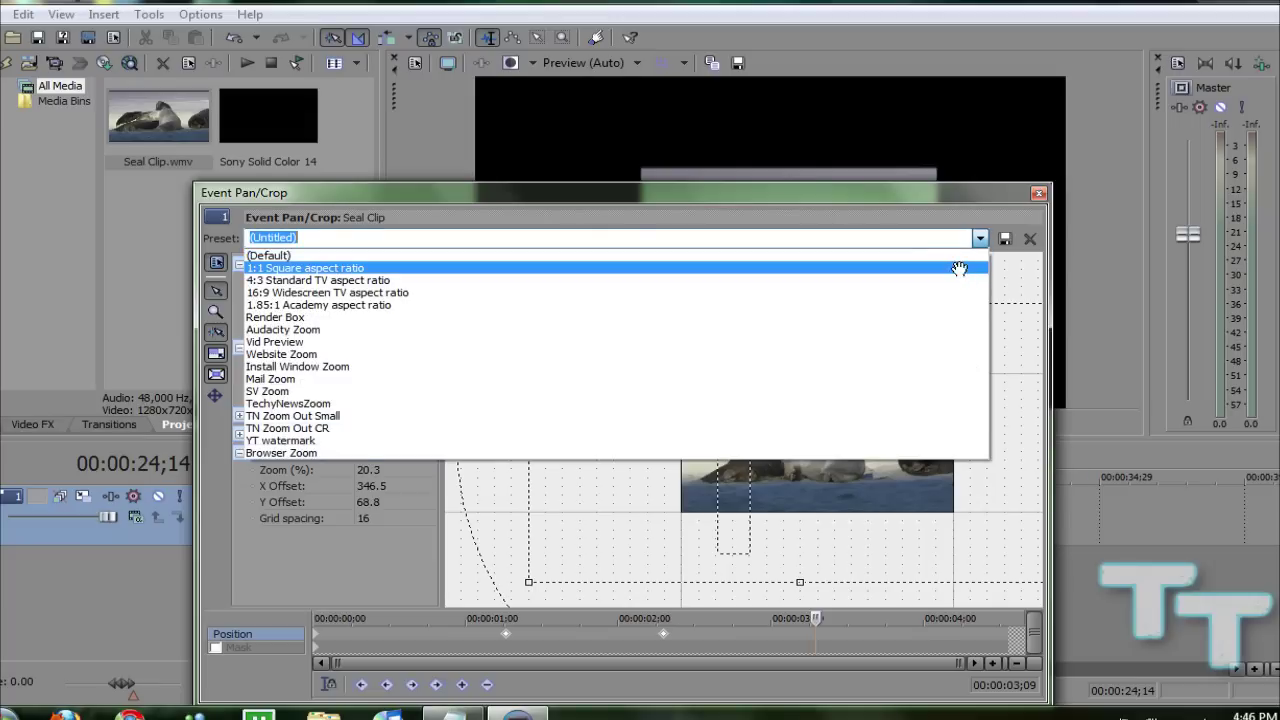
click(958, 268)
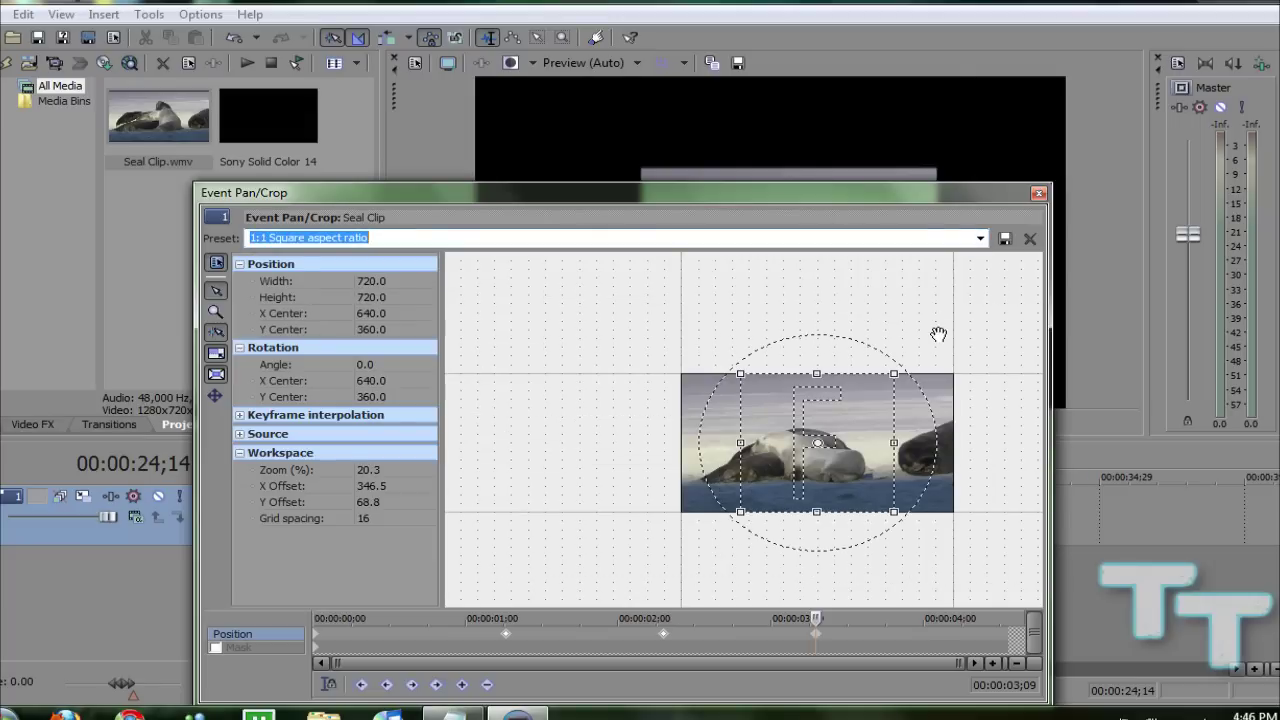
- Close Event Pan/Crop and play back the seal clip's keyframed zoom
click(1038, 195)
click(697, 577)
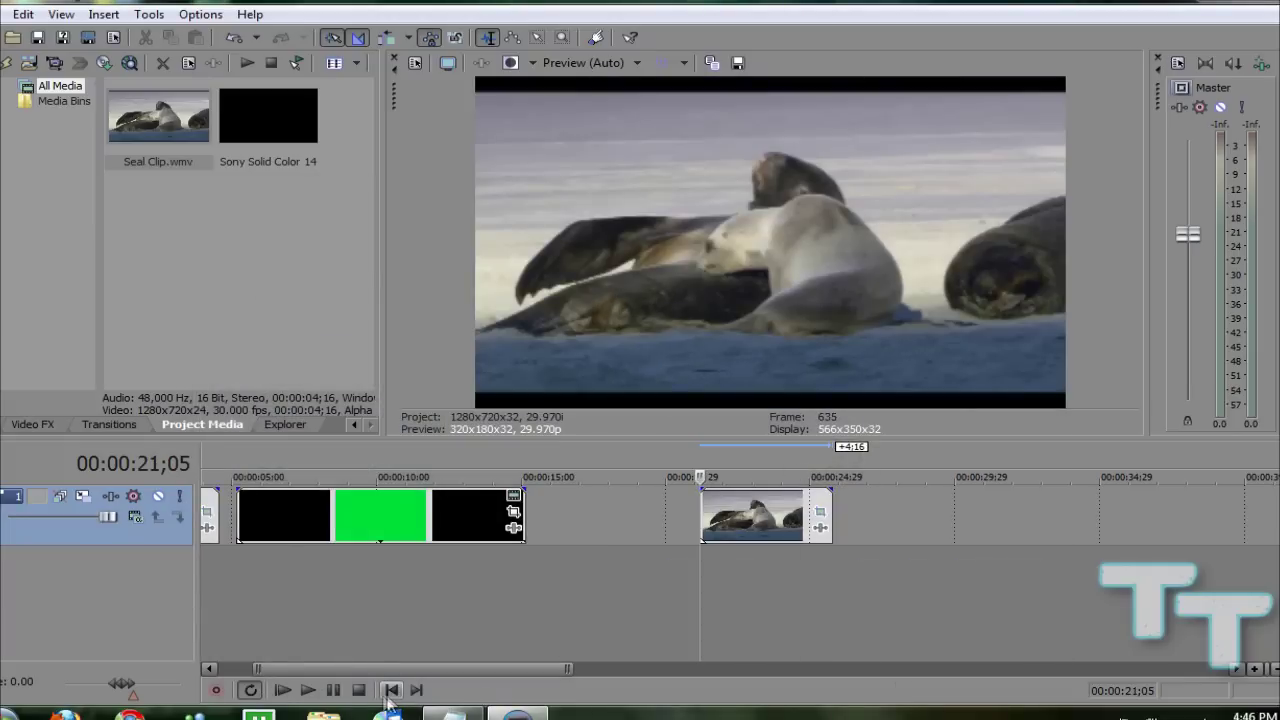
click(307, 690)
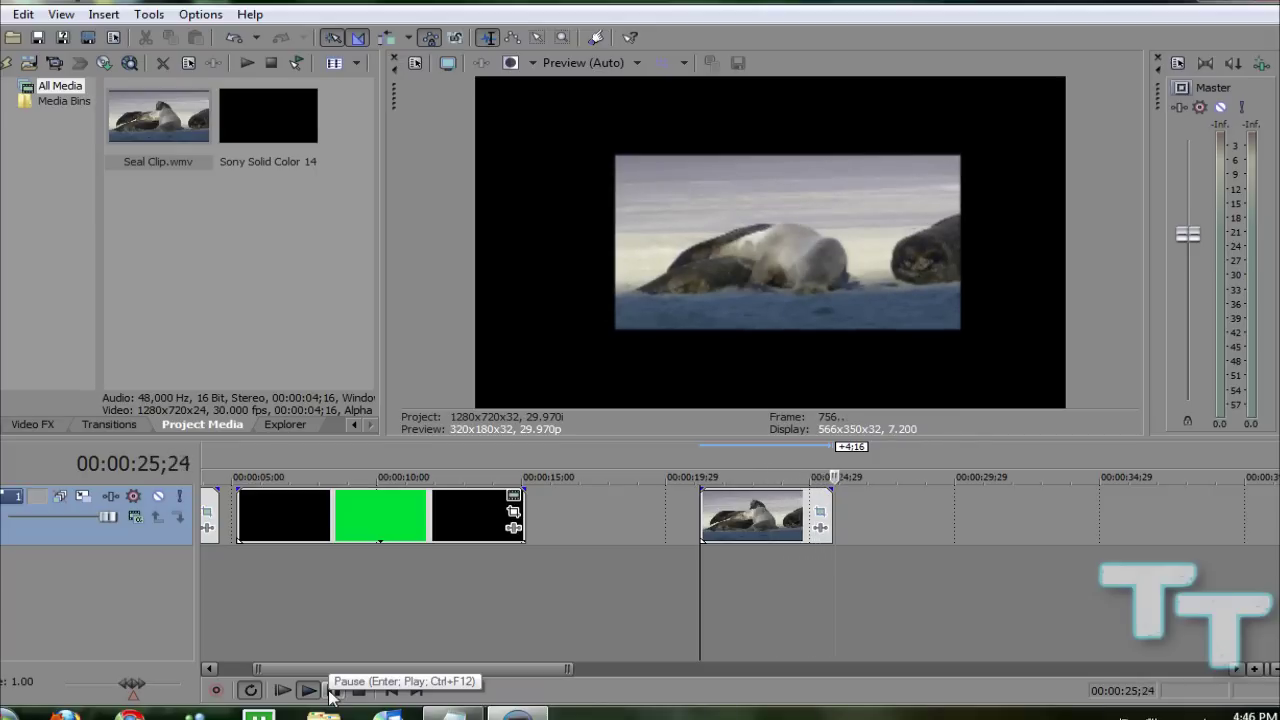
click(333, 690)
- Park the playhead just past the end of the seal clip
click(738, 598)
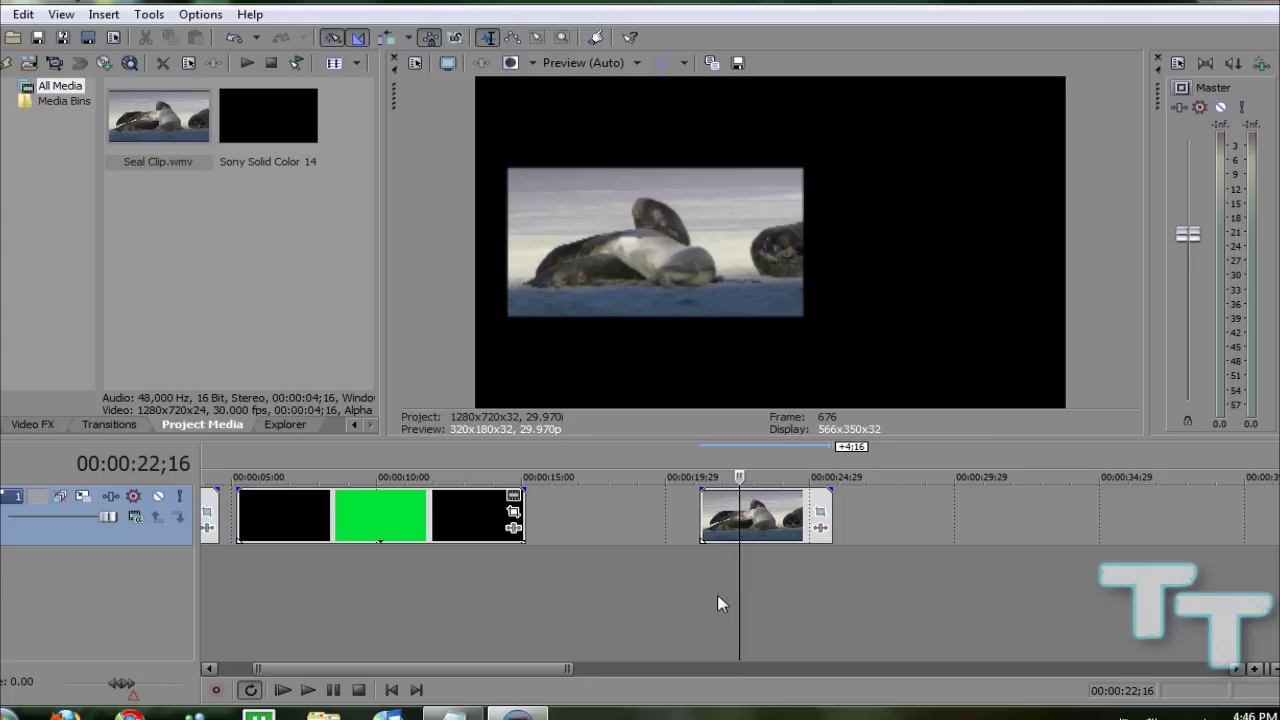
click(841, 553)
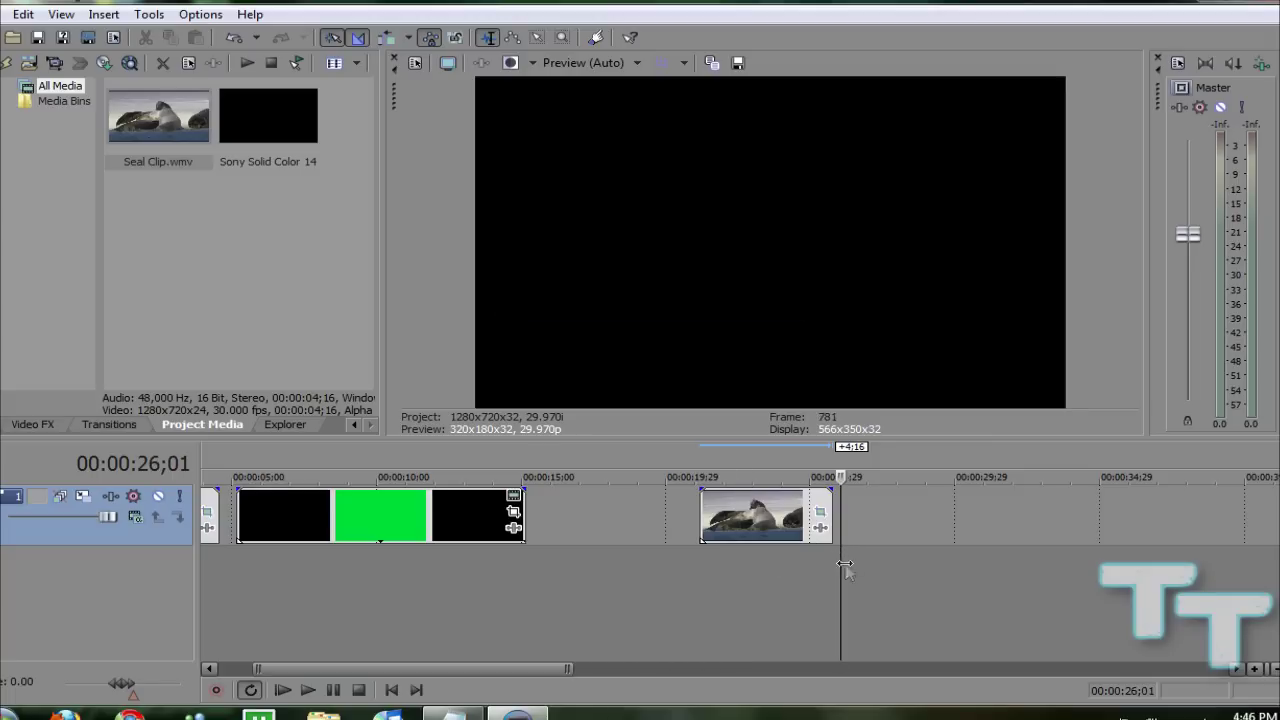
click(845, 567)
click(850, 566)
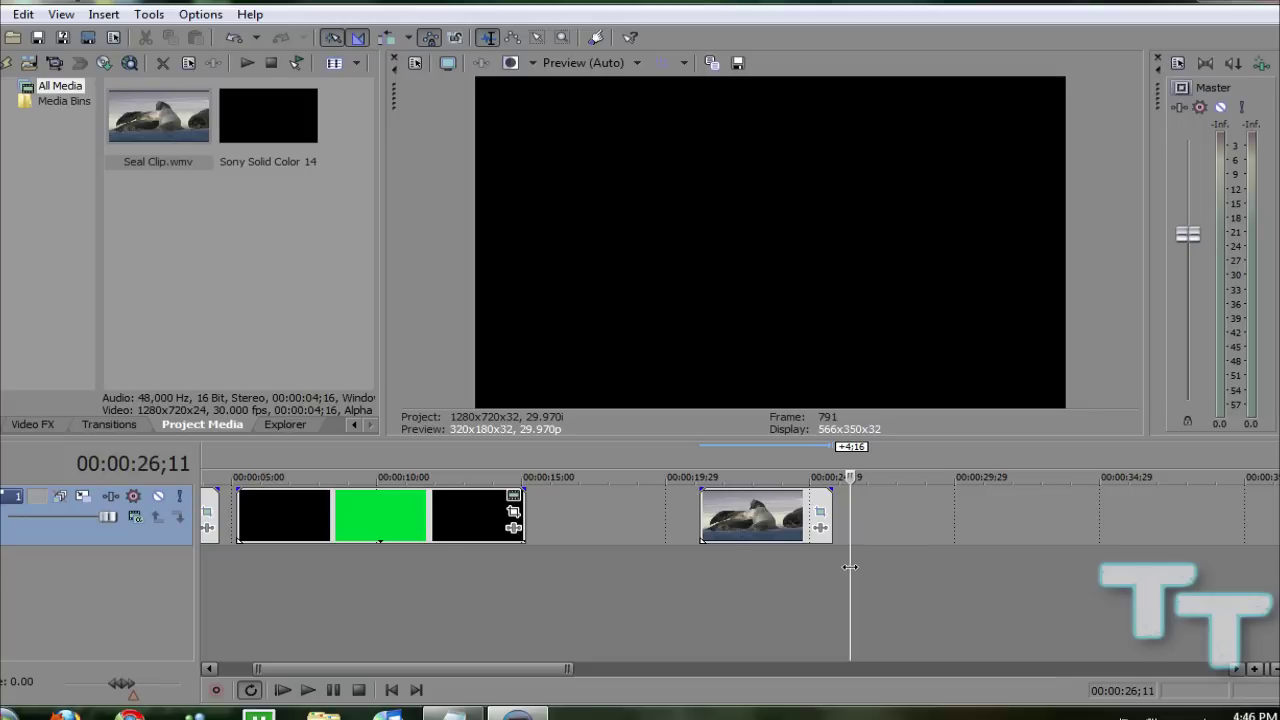
- Import O2 Capture.avi from My Videos
click(14, 40)
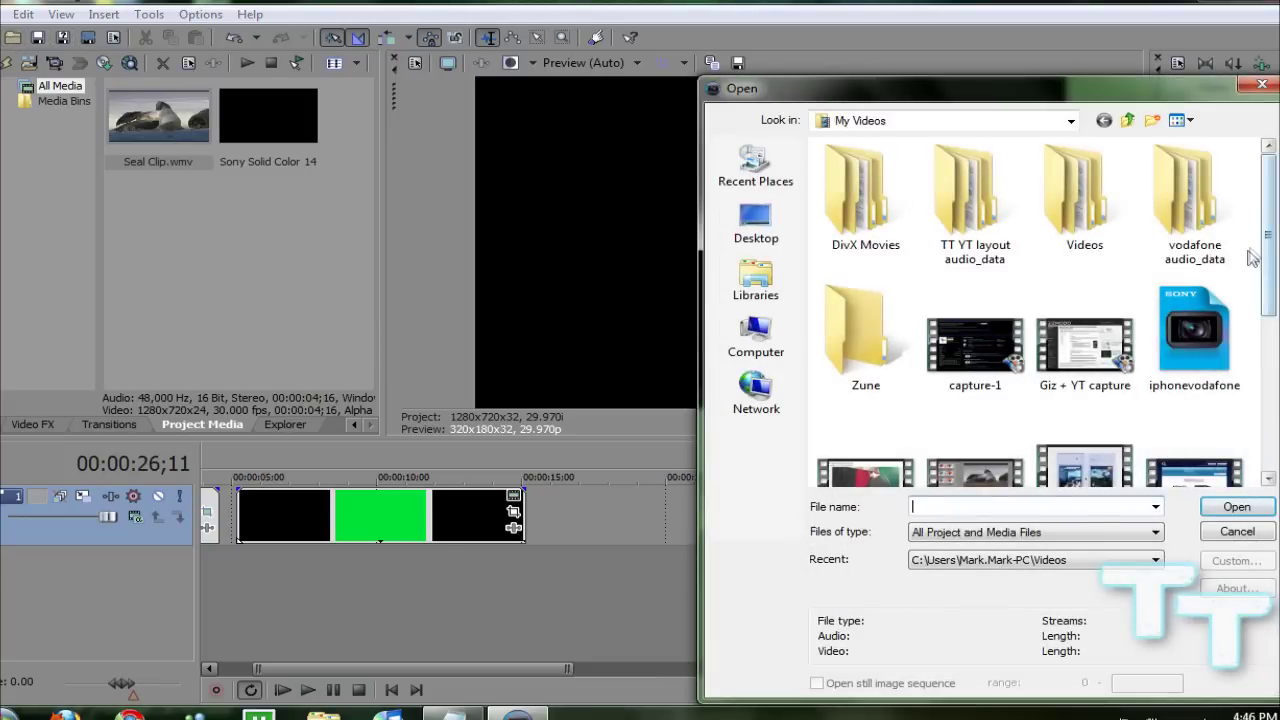
scroll(1270, 258, down, 3)
click(1089, 300)
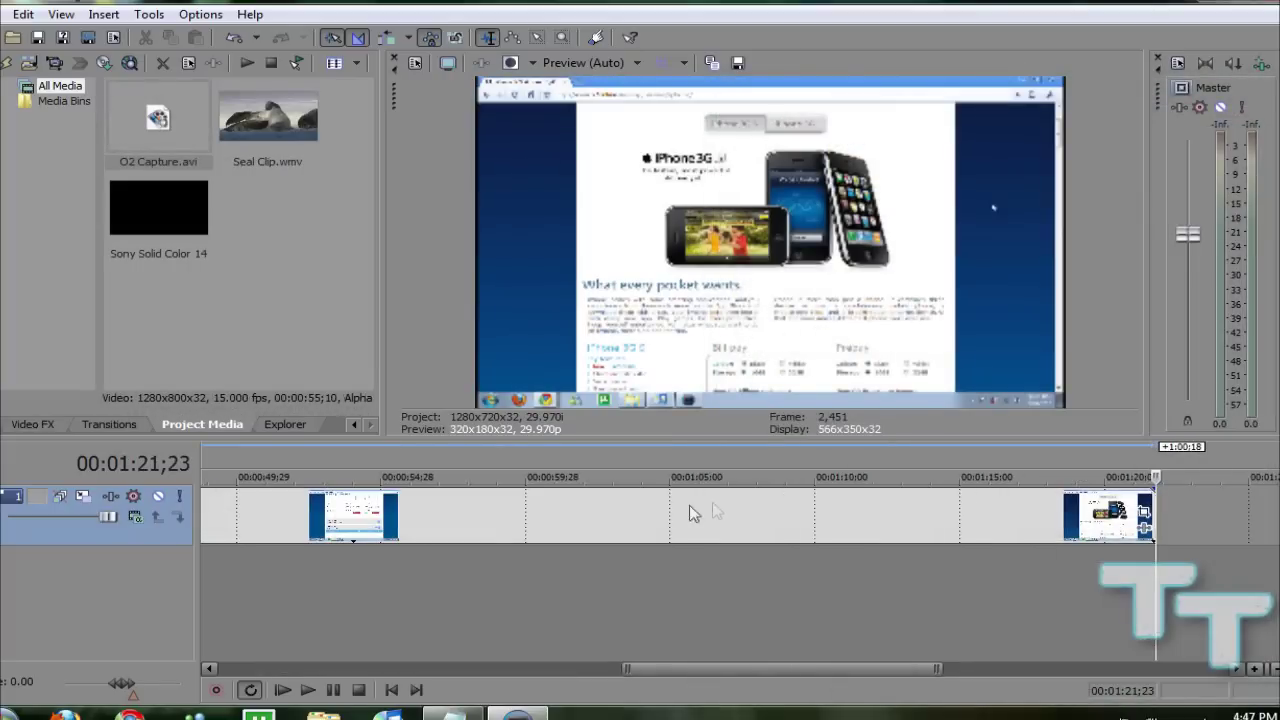
drag(899, 669, 676, 655)
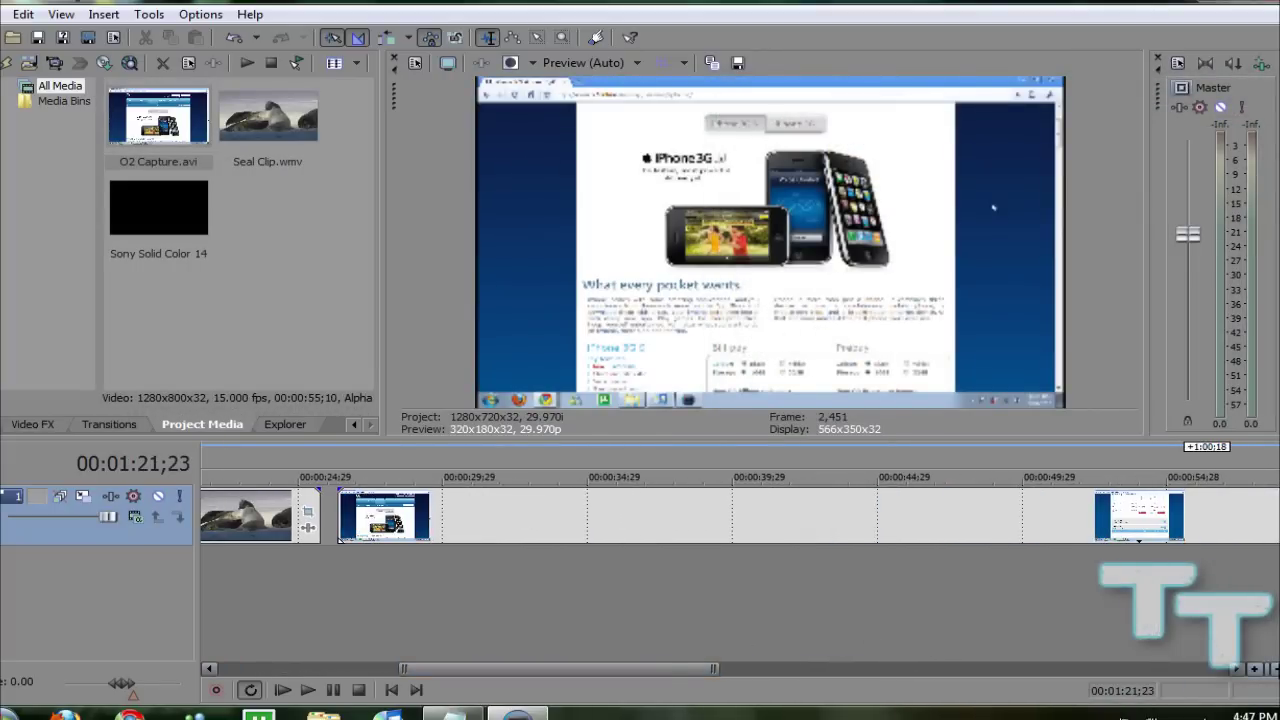
- Place the O2 Capture event after the seal clip, around 00:00:47;20
scroll(700, 515, down, 3)
click(1090, 659)
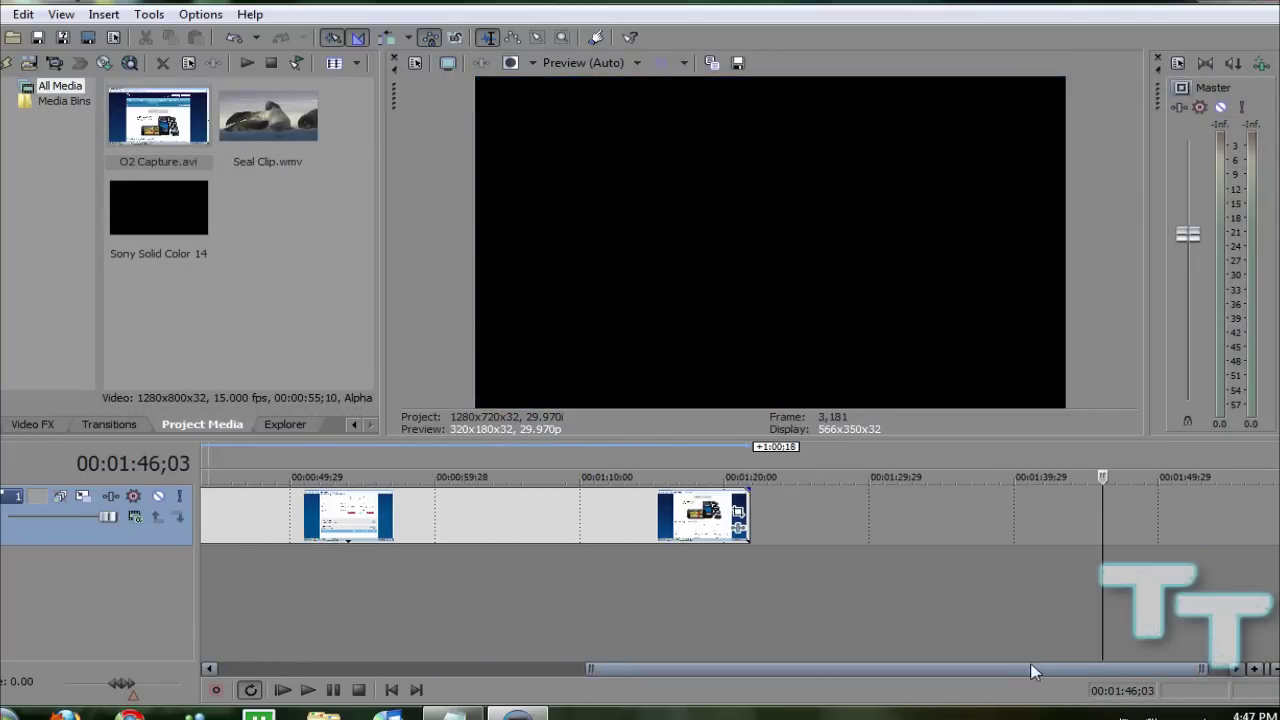
drag(1035, 670, 863, 663)
click(624, 515)
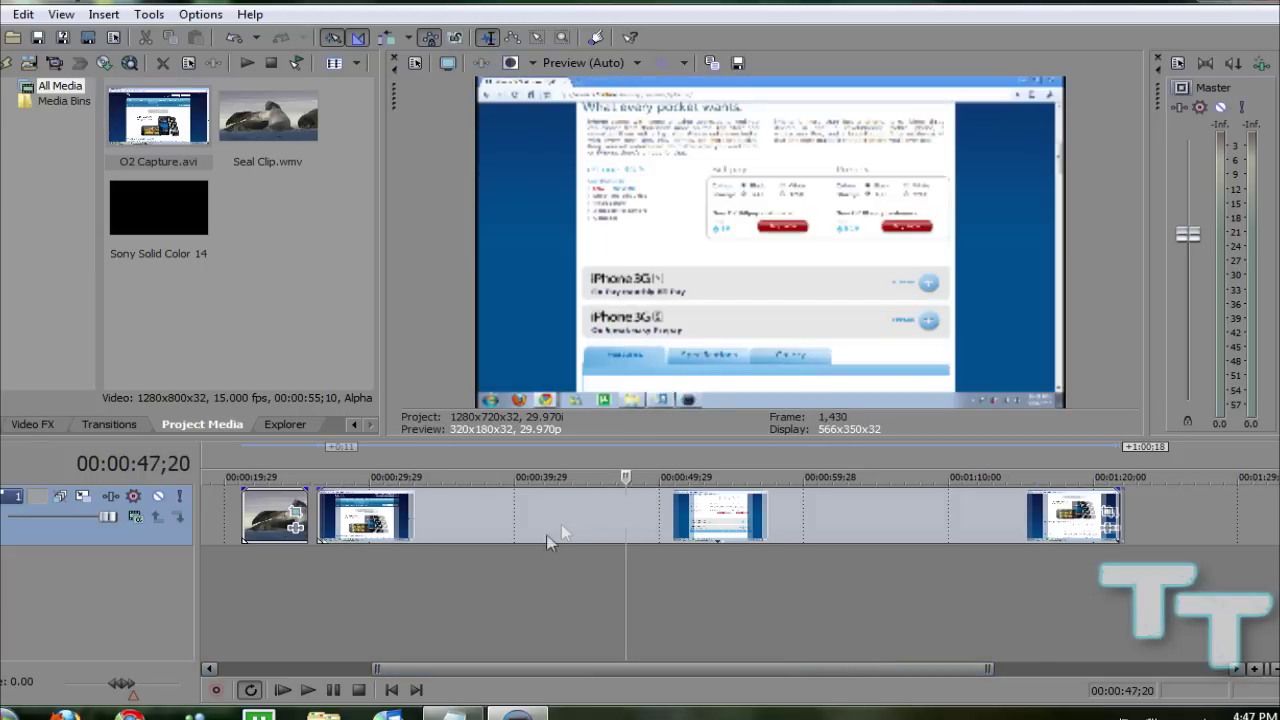
drag(547, 534, 580, 530)
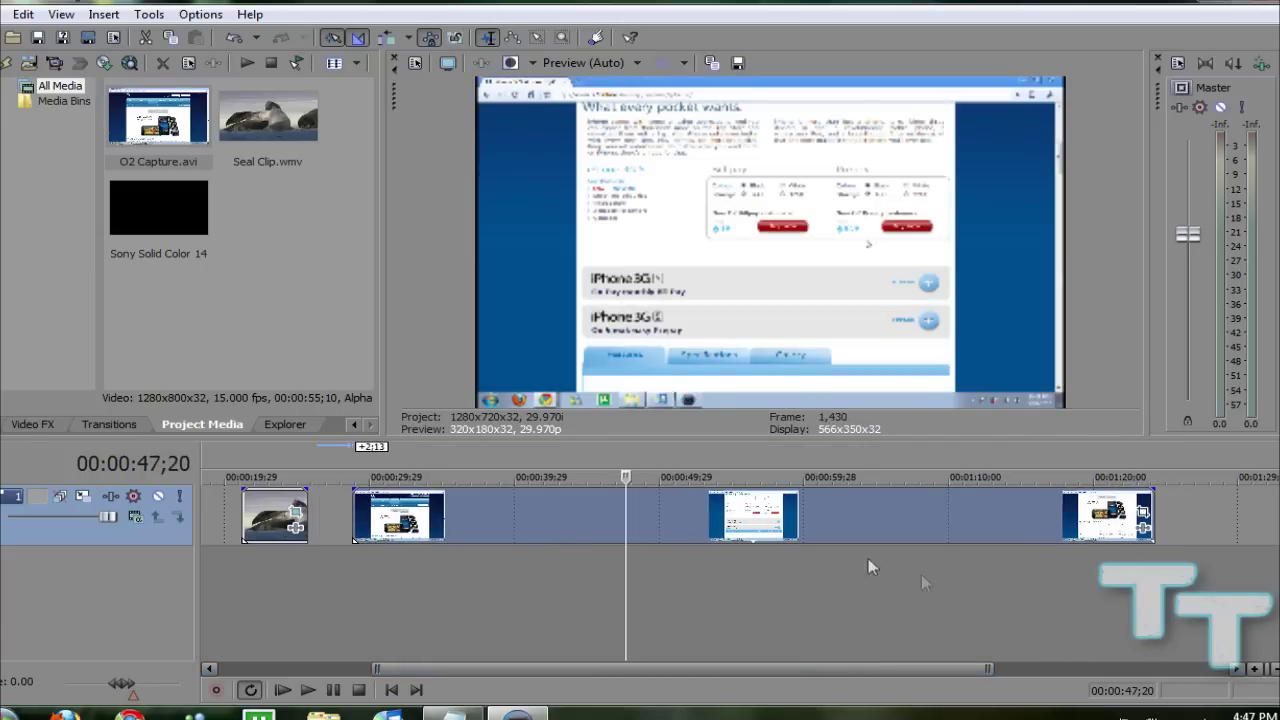
- Place the timeline playhead at 00:00:41;18
click(549, 560)
click(597, 577)
double_click(597, 577)
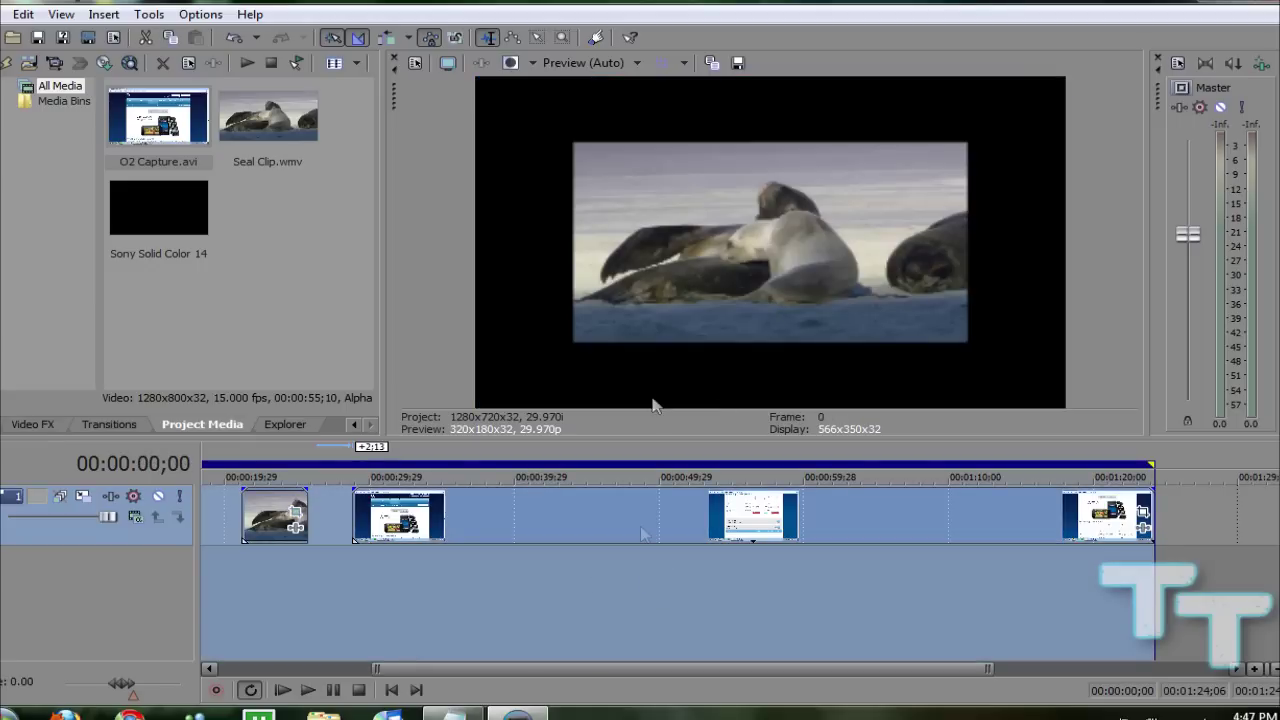
click(538, 580)
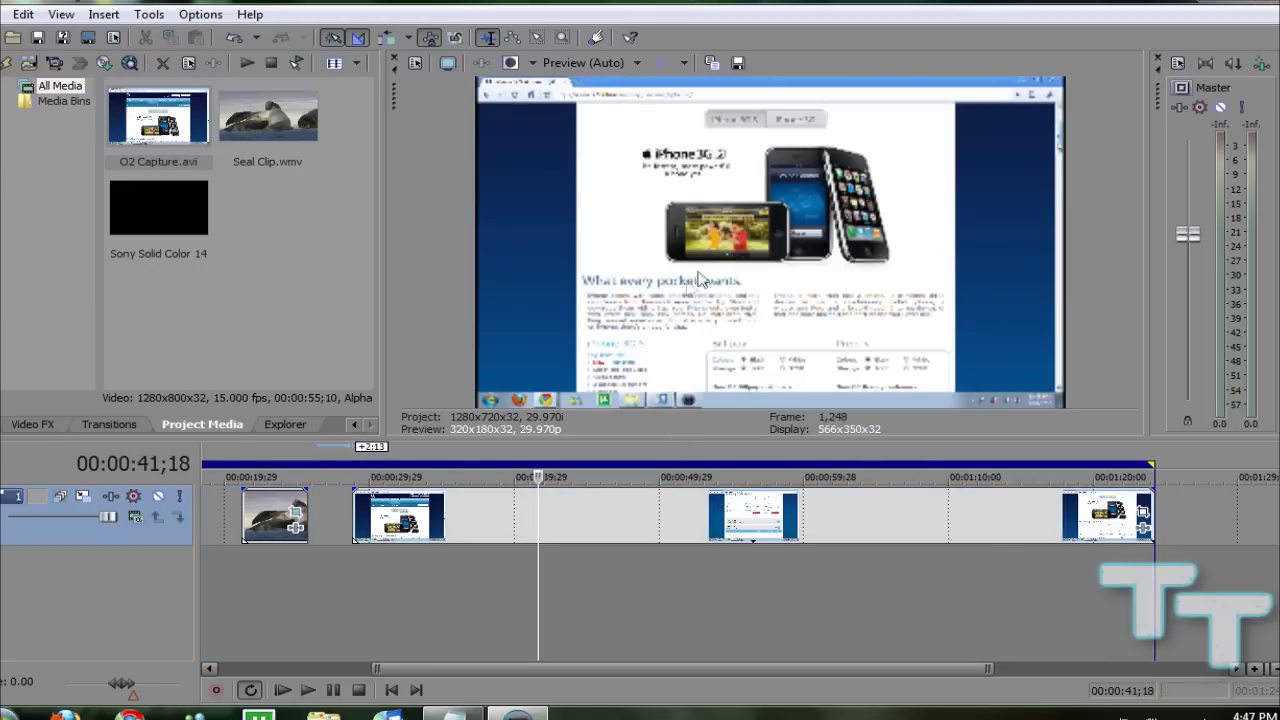
- Shrink O2 Capture's pan/crop frame to 800 × 500 at 00:00:18;18, zooming on the pricing section
click(1143, 512)
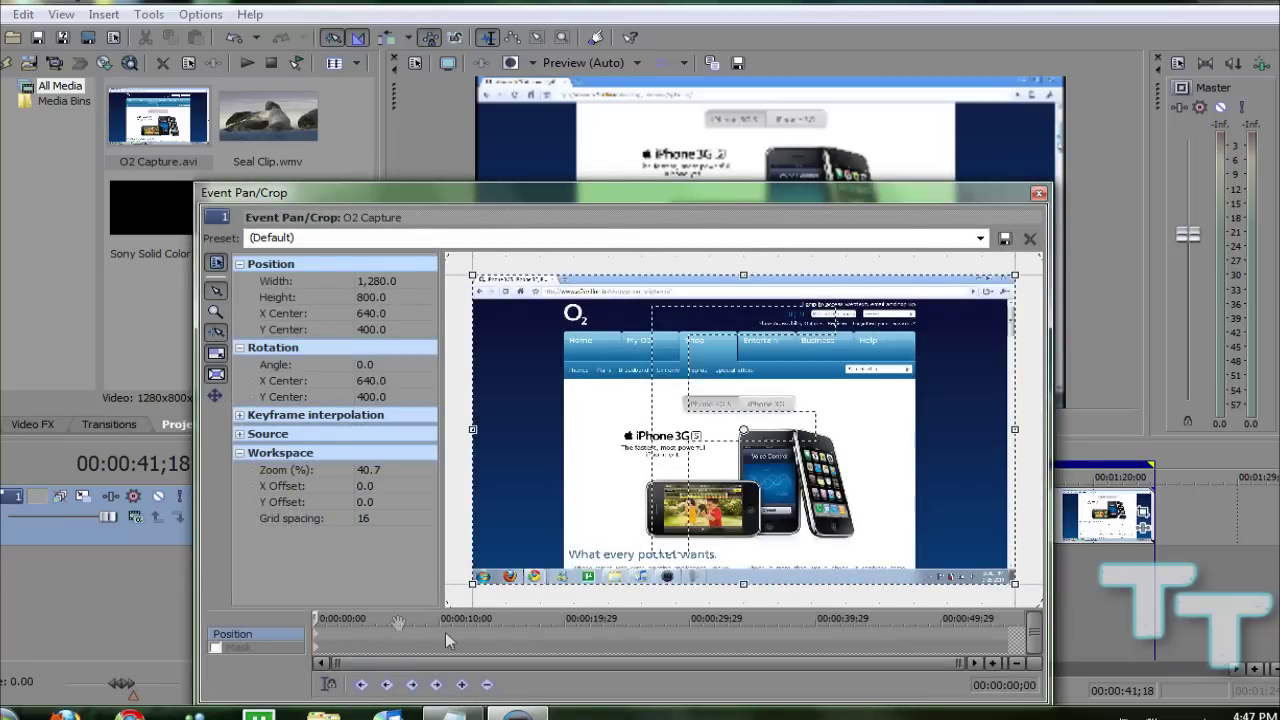
drag(318, 618, 511, 617)
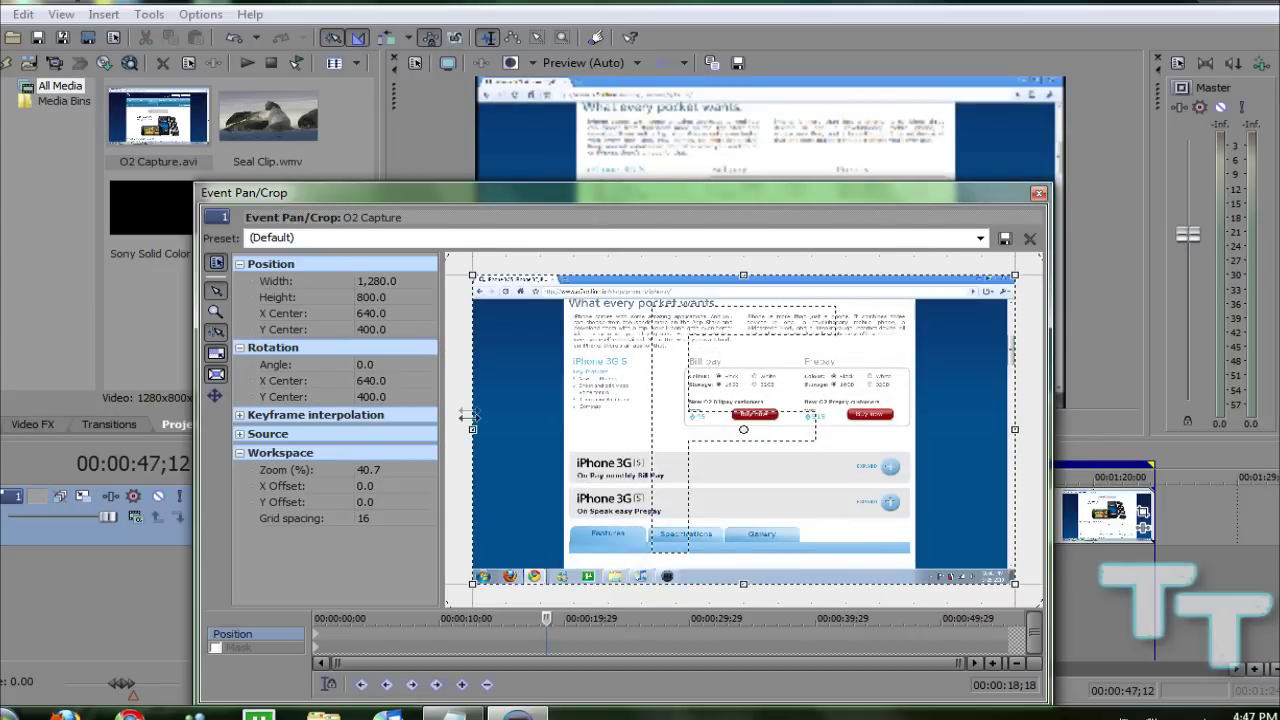
drag(473, 276, 560, 315)
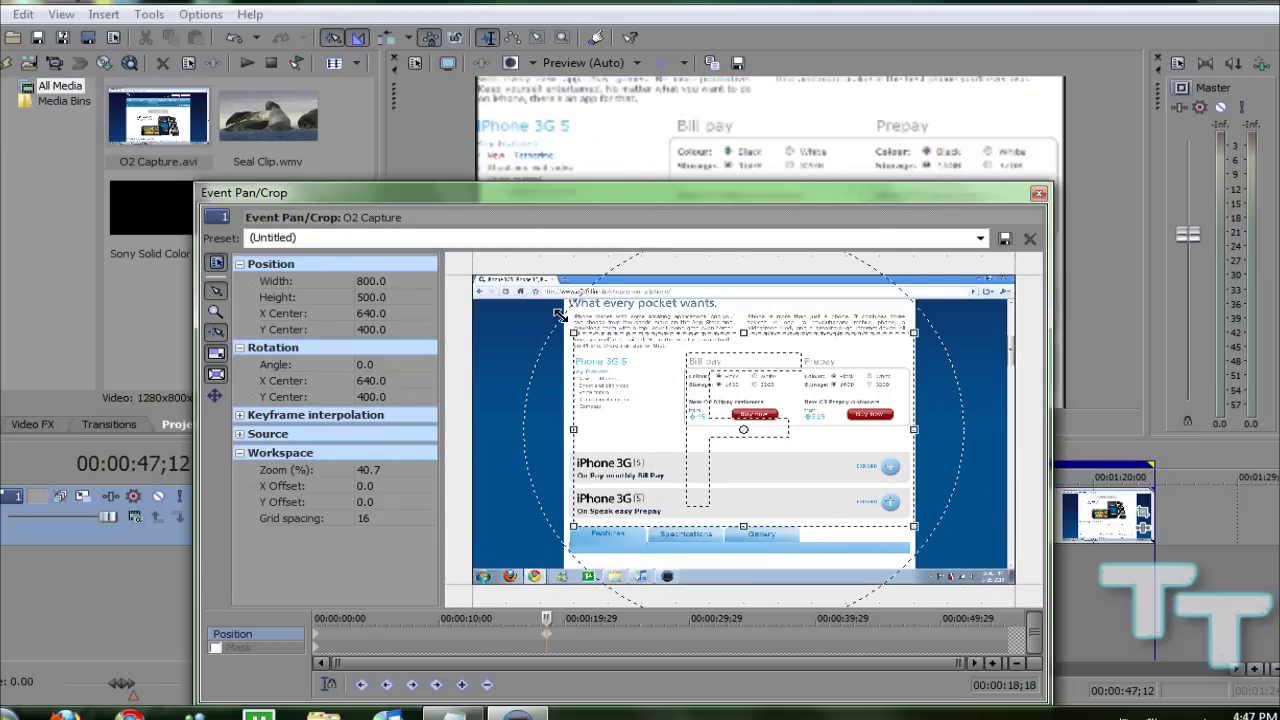
- Play back the O2 Capture zoom from 00:00:28;24, then return to its pan/crop settings
click(1036, 196)
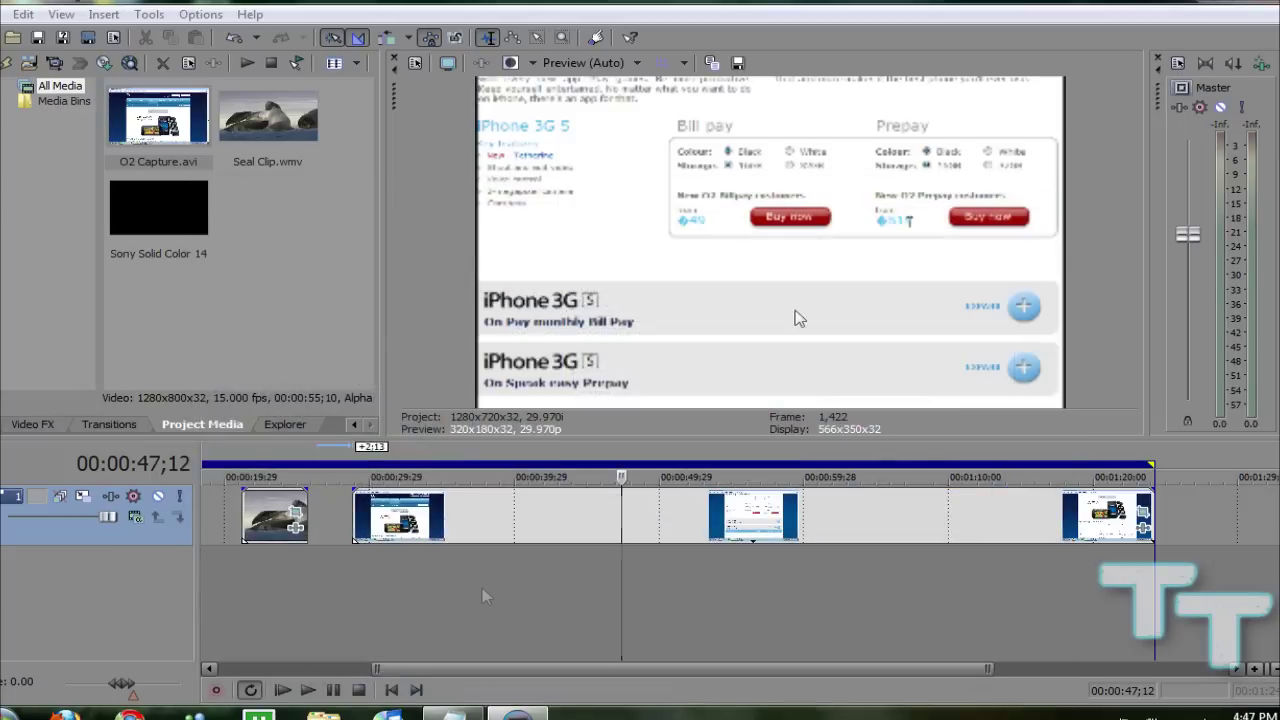
click(354, 598)
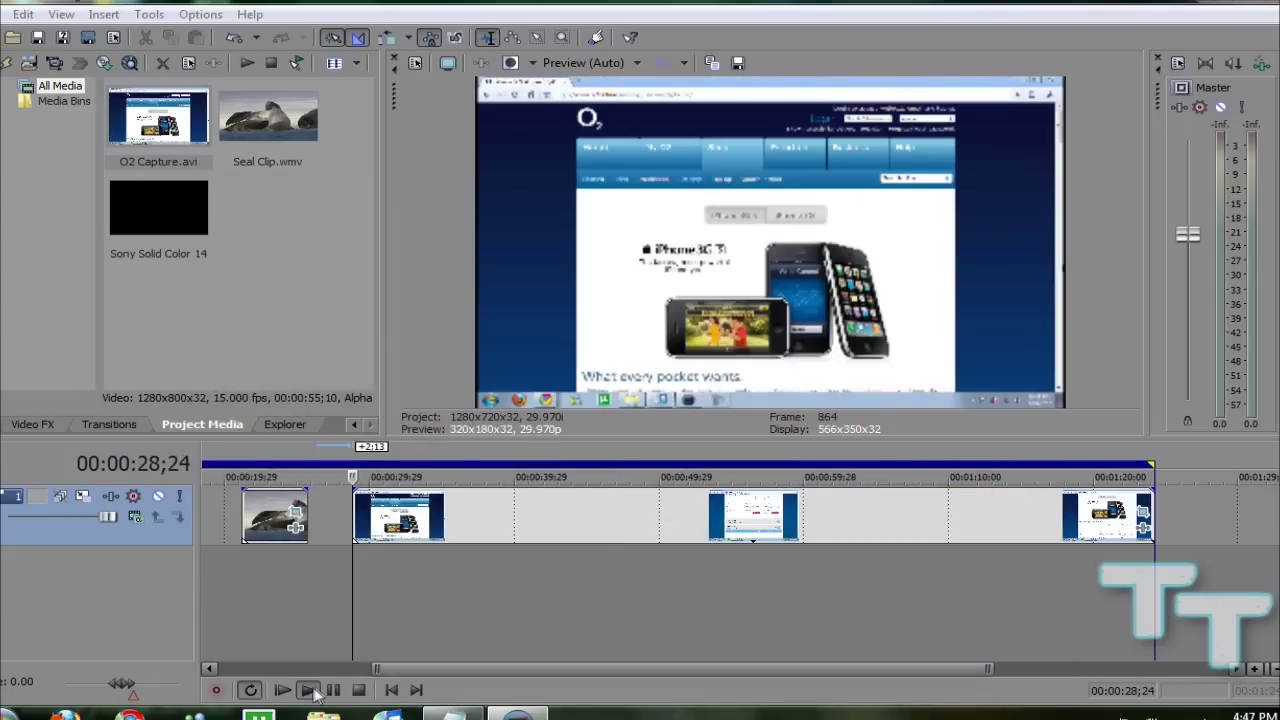
click(310, 690)
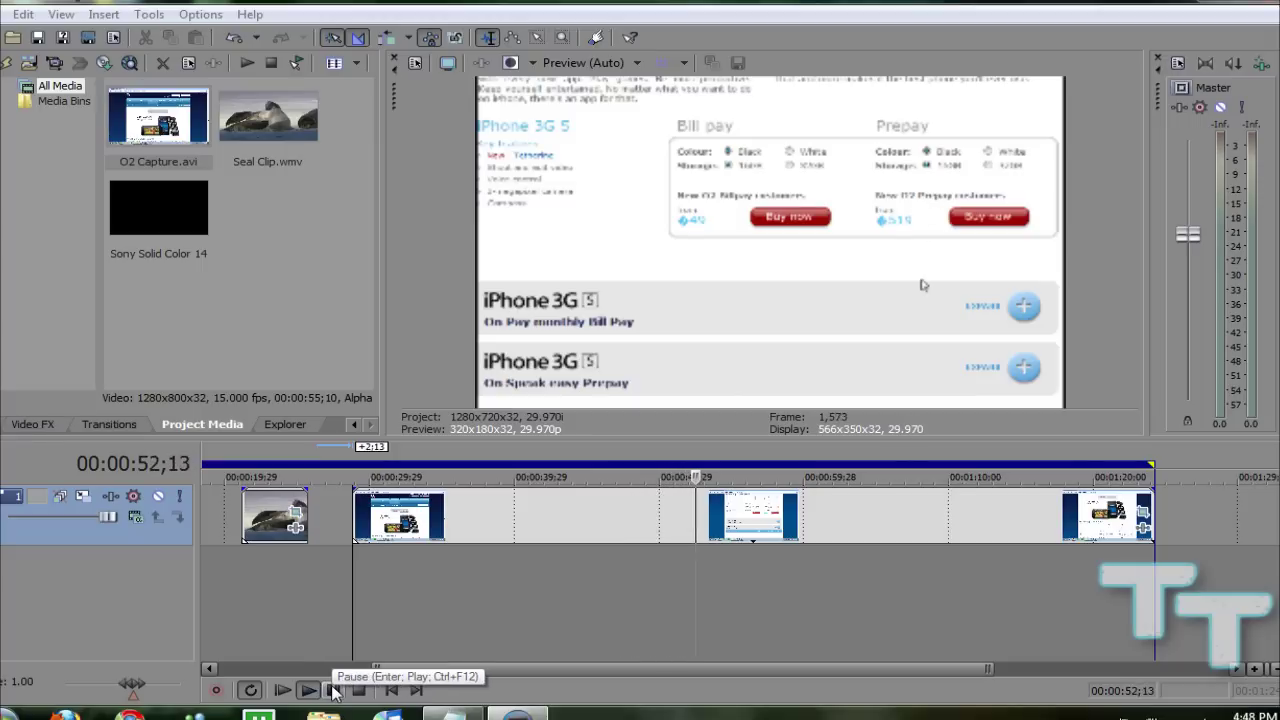
click(1142, 514)
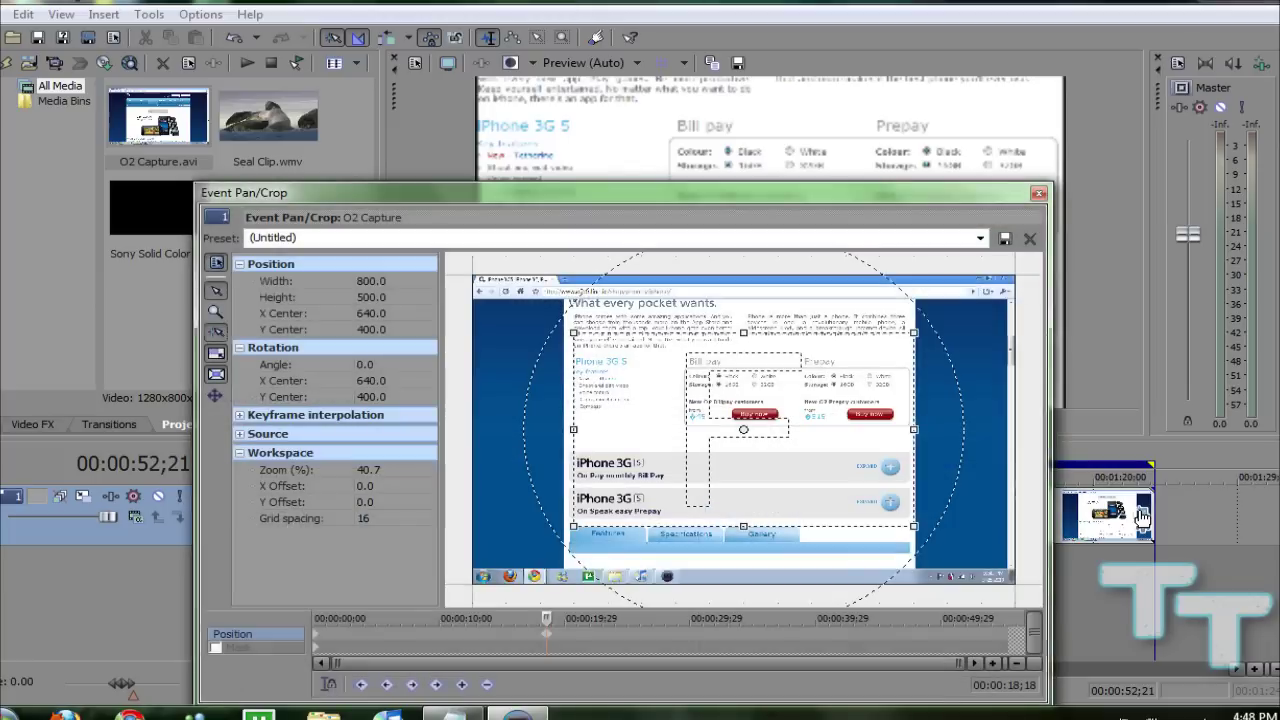
- Delete the O2 Capture zoom keyframe and play back from about 38 seconds
click(490, 684)
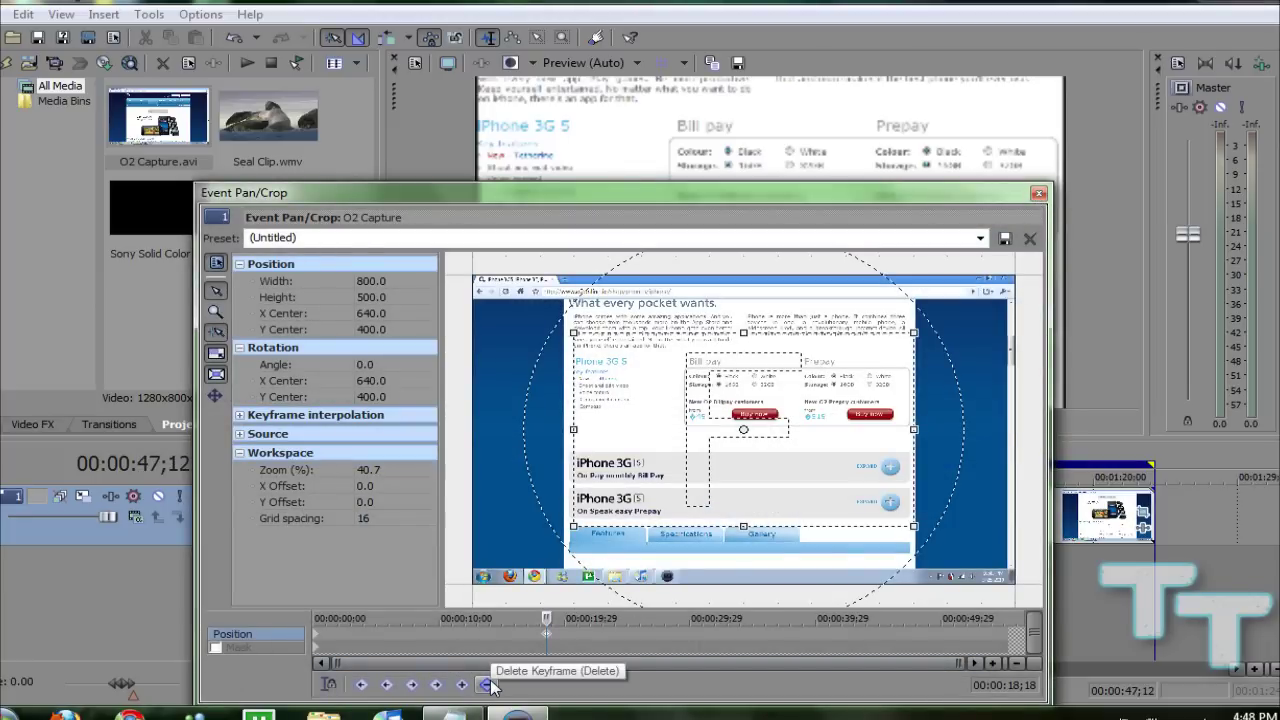
click(1039, 194)
click(489, 596)
key(space)
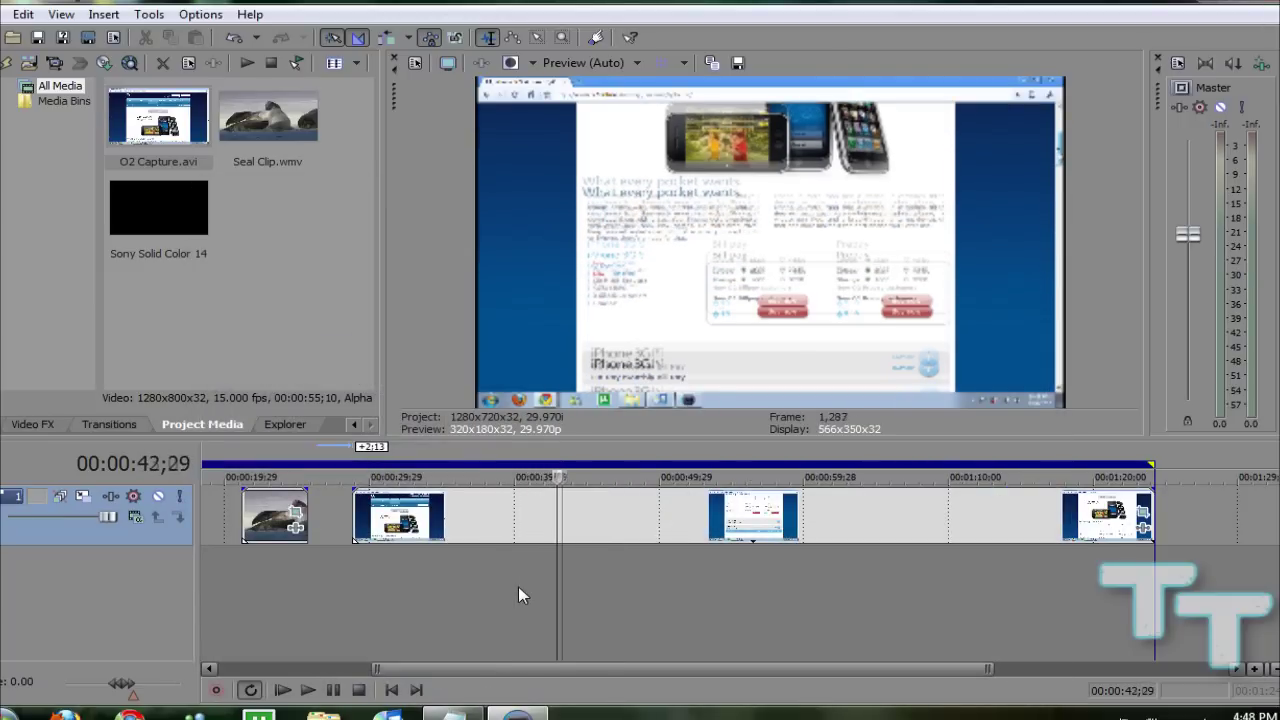
- Split the O2 Capture event at 00:00:43;27; its second part shows the full 1,280 × 800 frame
key(ctrl+z)
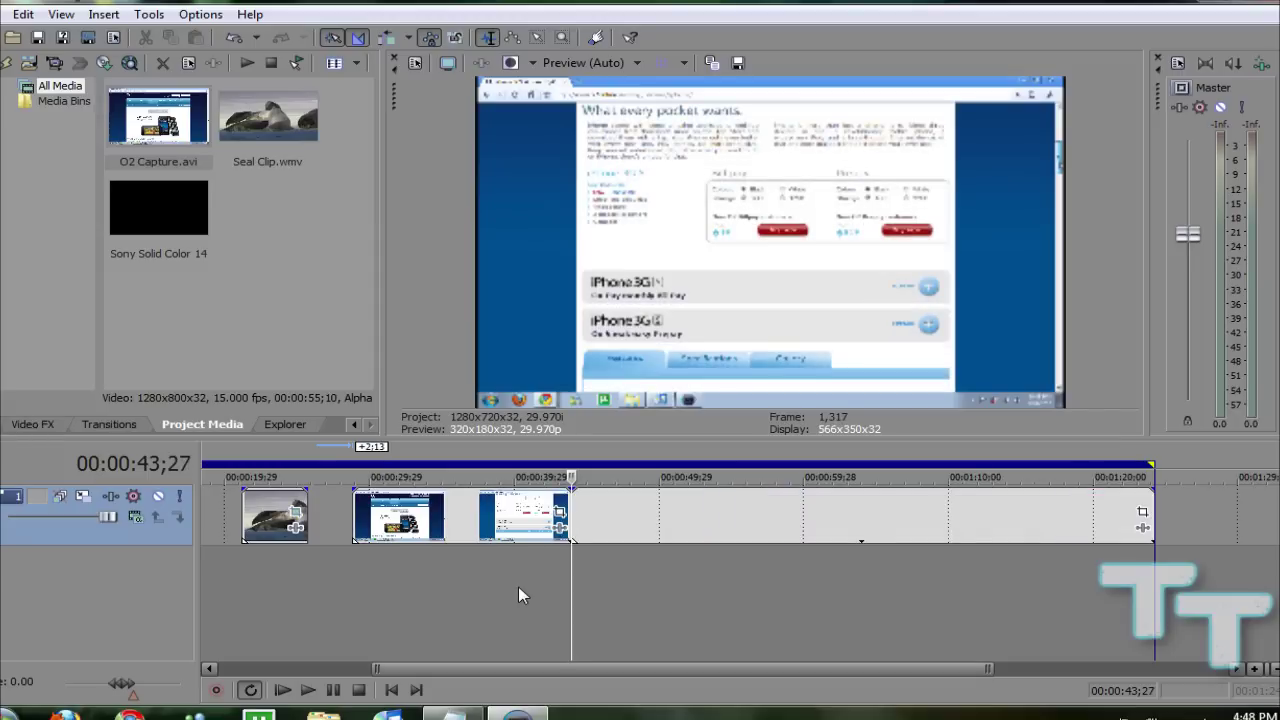
click(1143, 512)
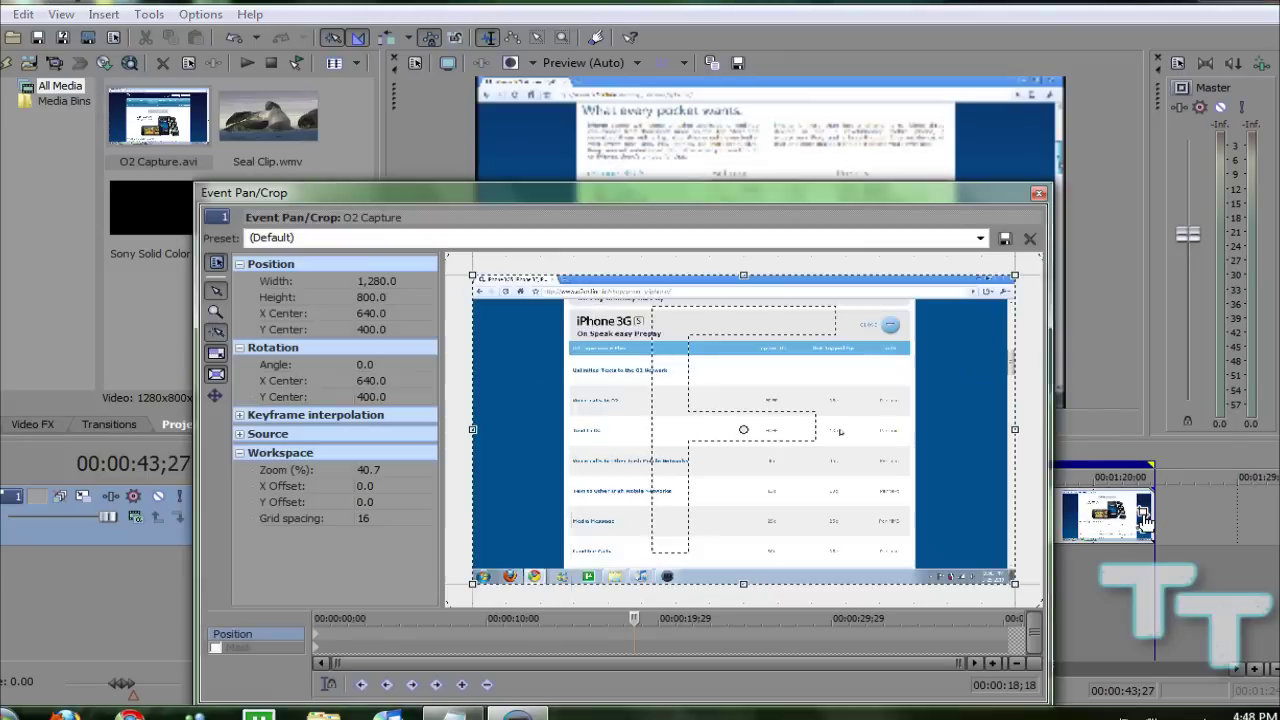
click(1038, 194)
mouse_move(520, 530)
mouse_down()
mouse_move(420, 520)
mouse_move(513, 518)
mouse_up()
key(shift+End)
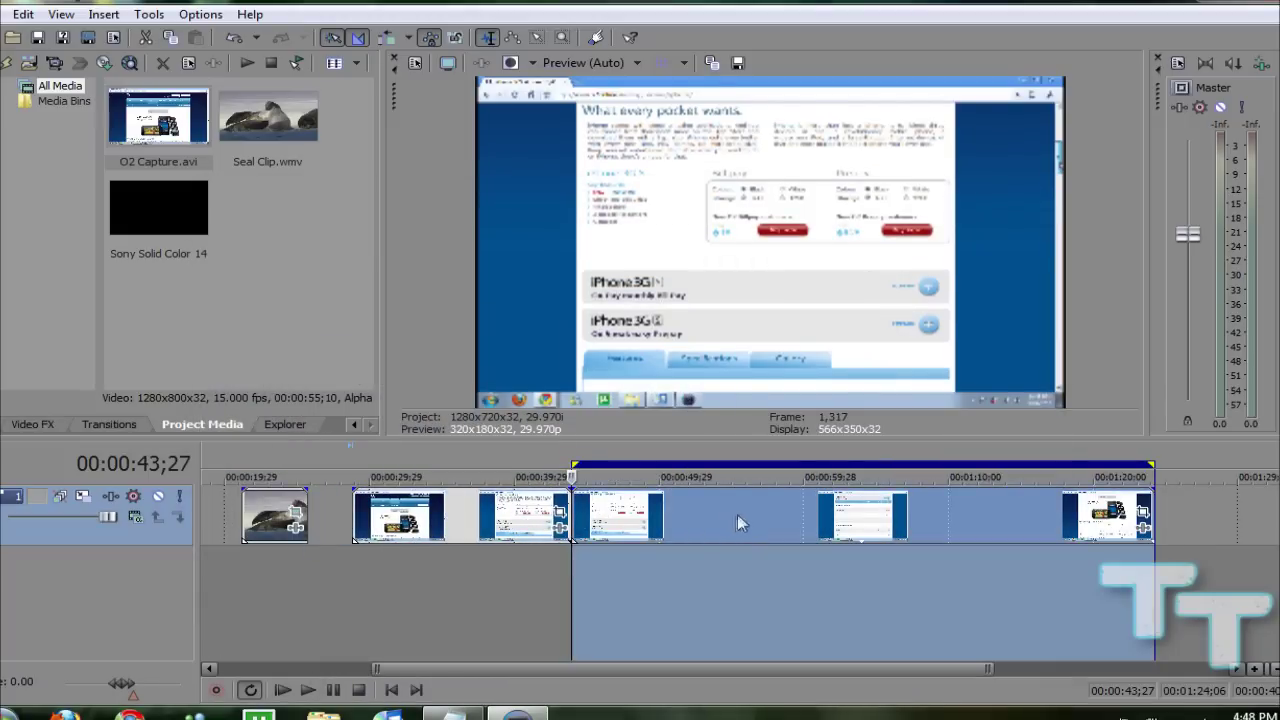
- Set the current time just after the 00:00:43 split point
click(534, 566)
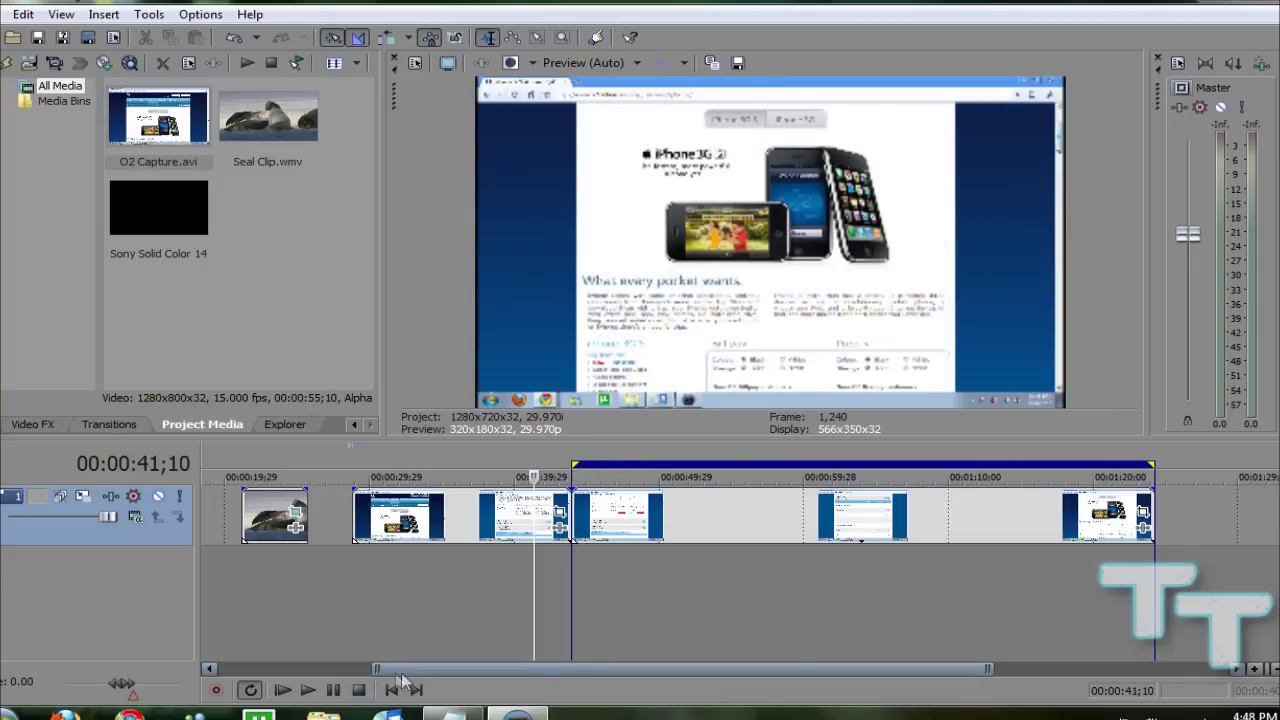
drag(390, 669, 208, 641)
double_click(219, 566)
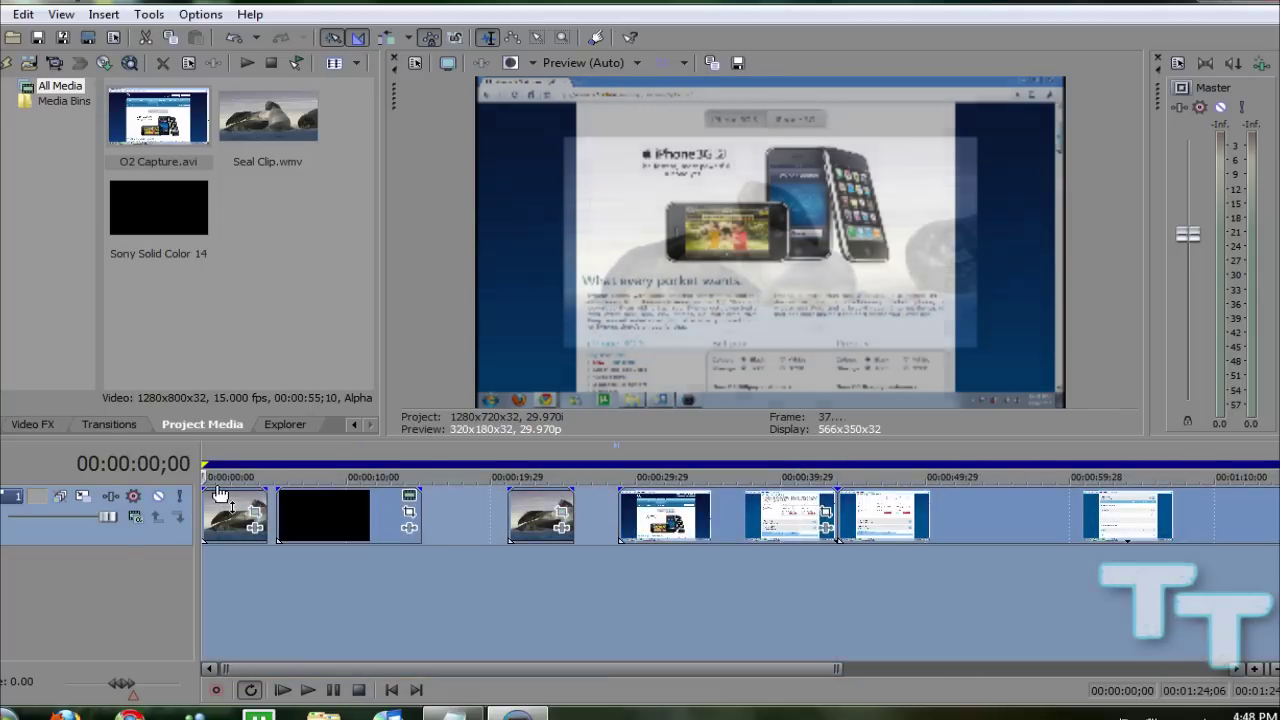
scroll(470, 645, right, 3)
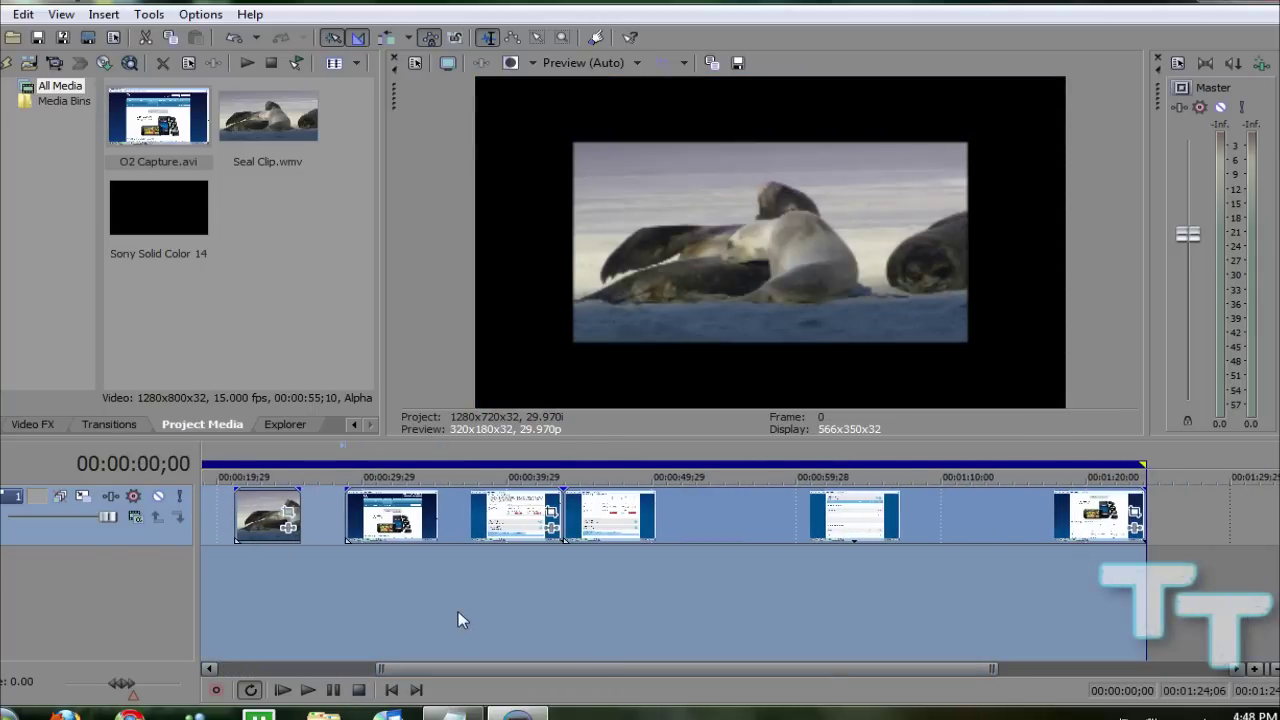
click(498, 585)
click(551, 586)
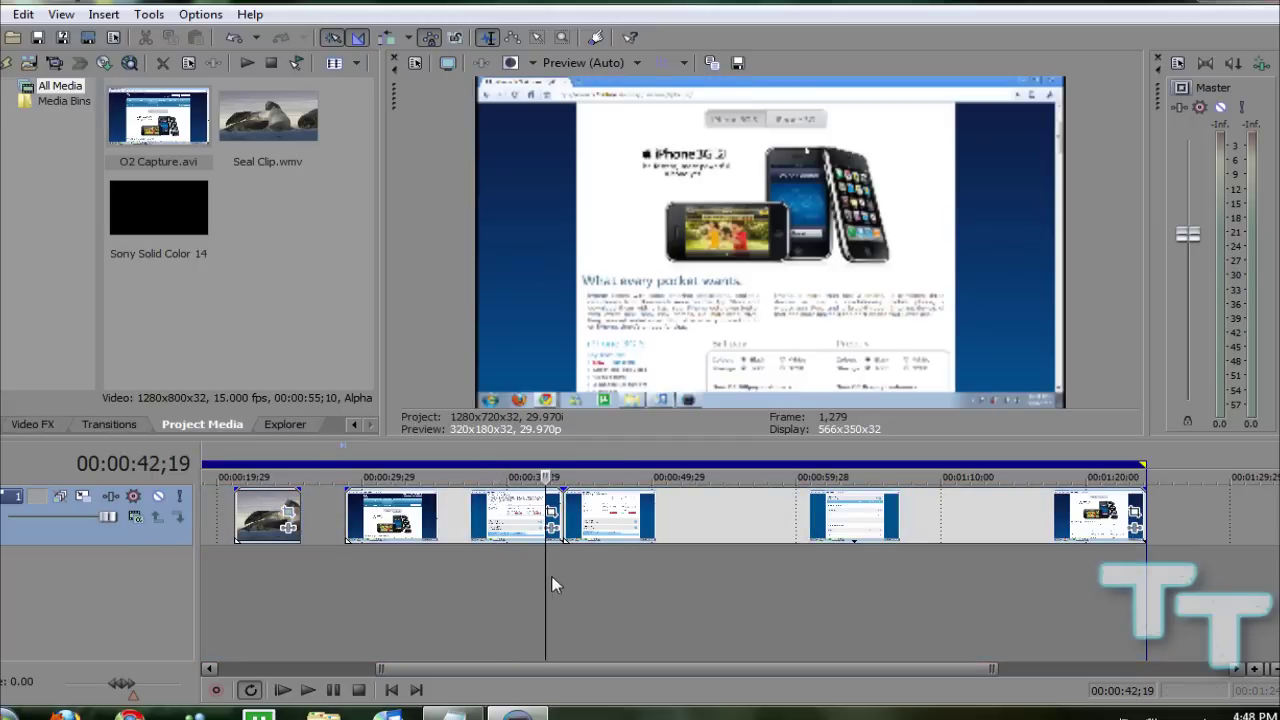
click(554, 578)
- Play and pause the section after the split, then bring up O2 Capture's 1,280 × 800 pan/crop settings
click(324, 693)
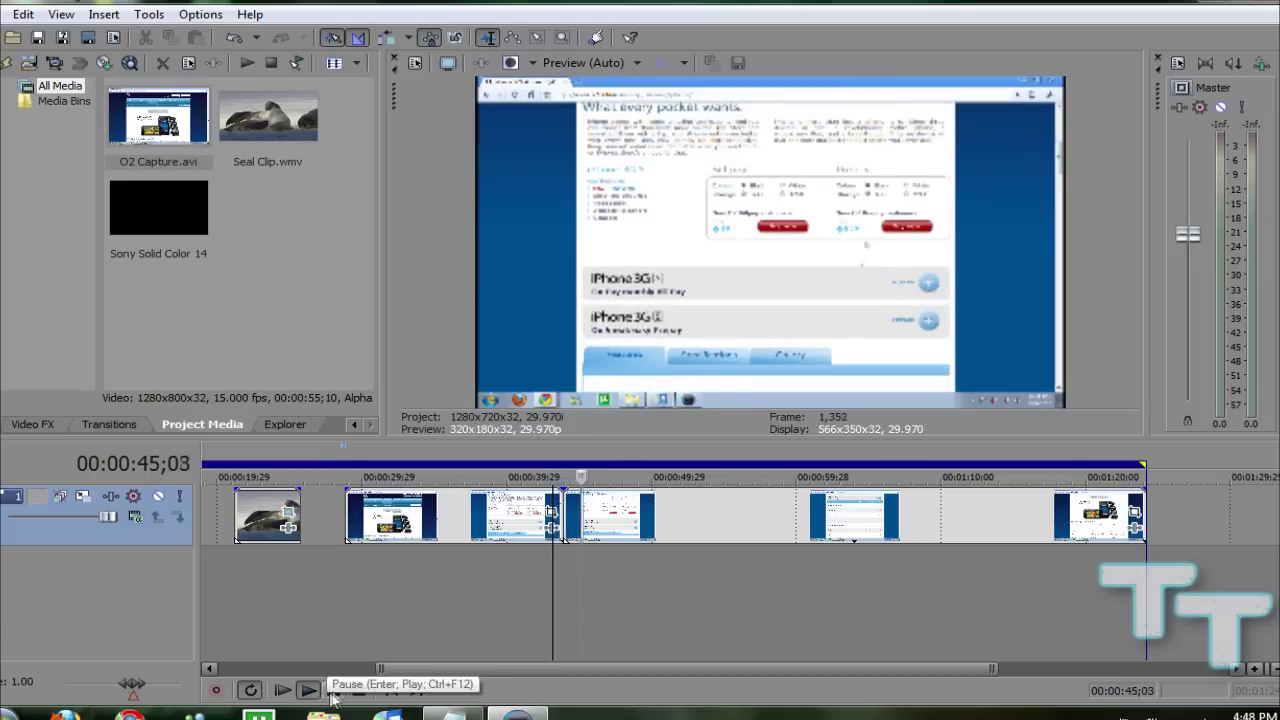
click(338, 689)
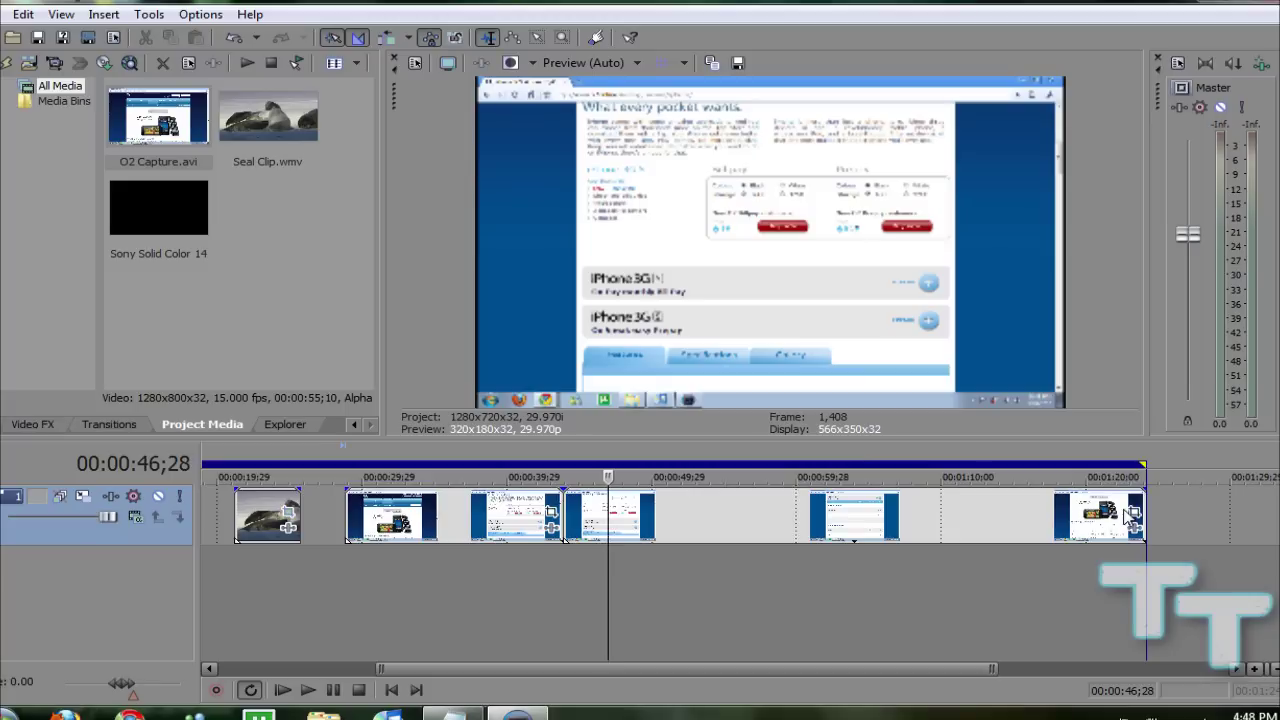
click(1134, 512)
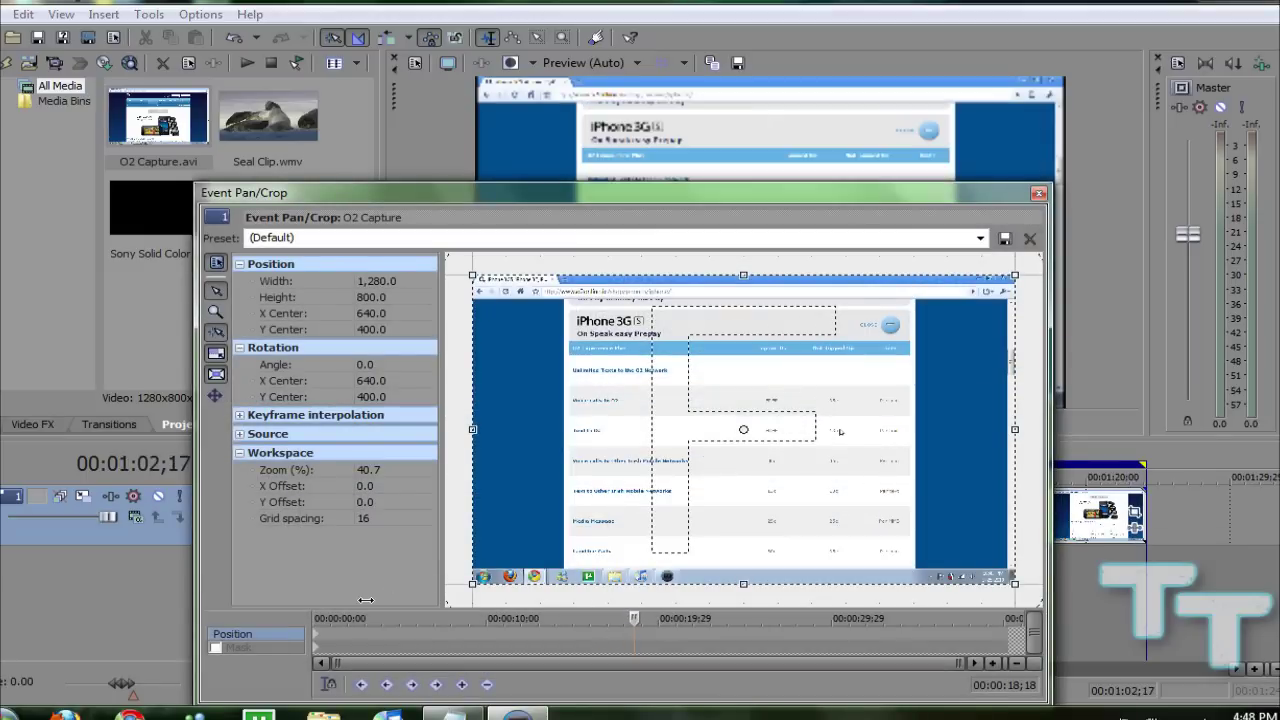
- Shrink the second O2 Capture part's crop to 800 × 500 at the event start
drag(634, 618, 280, 598)
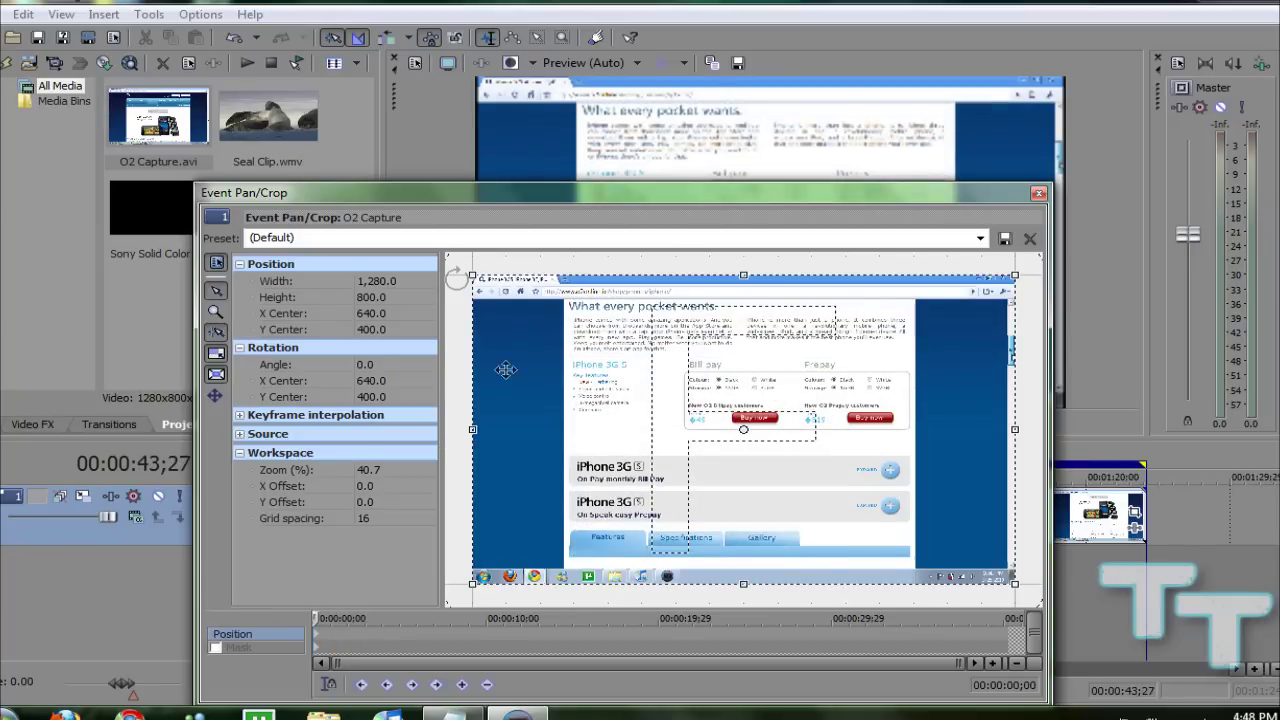
drag(469, 271, 573, 331)
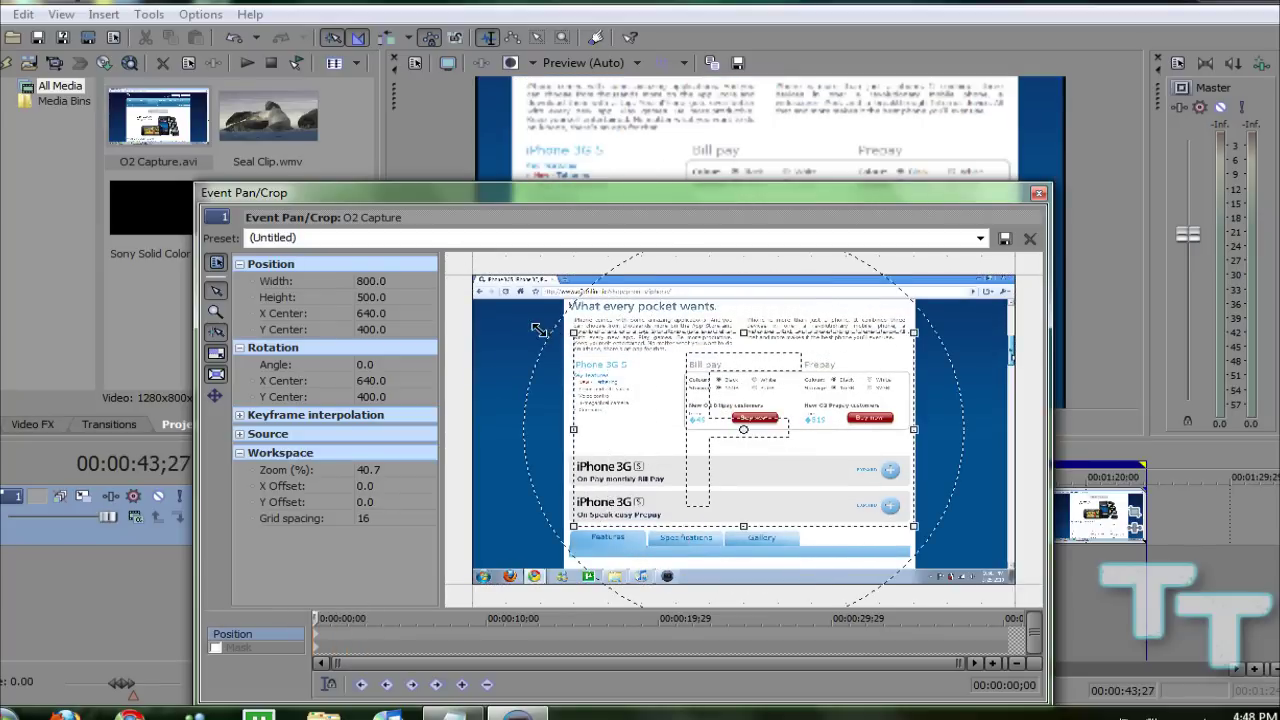
click(1040, 193)
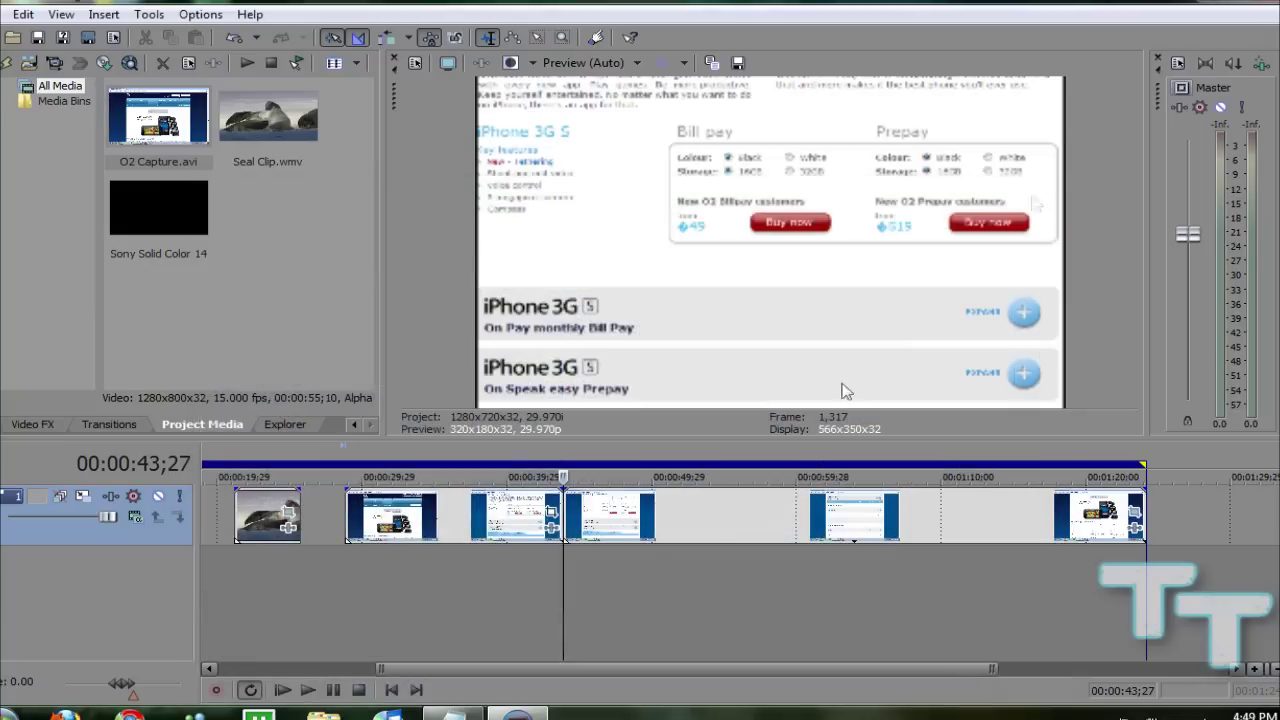
- Trial sliding the post-split clip left to overlap the previous one, play it, then undo the overlap
click(540, 579)
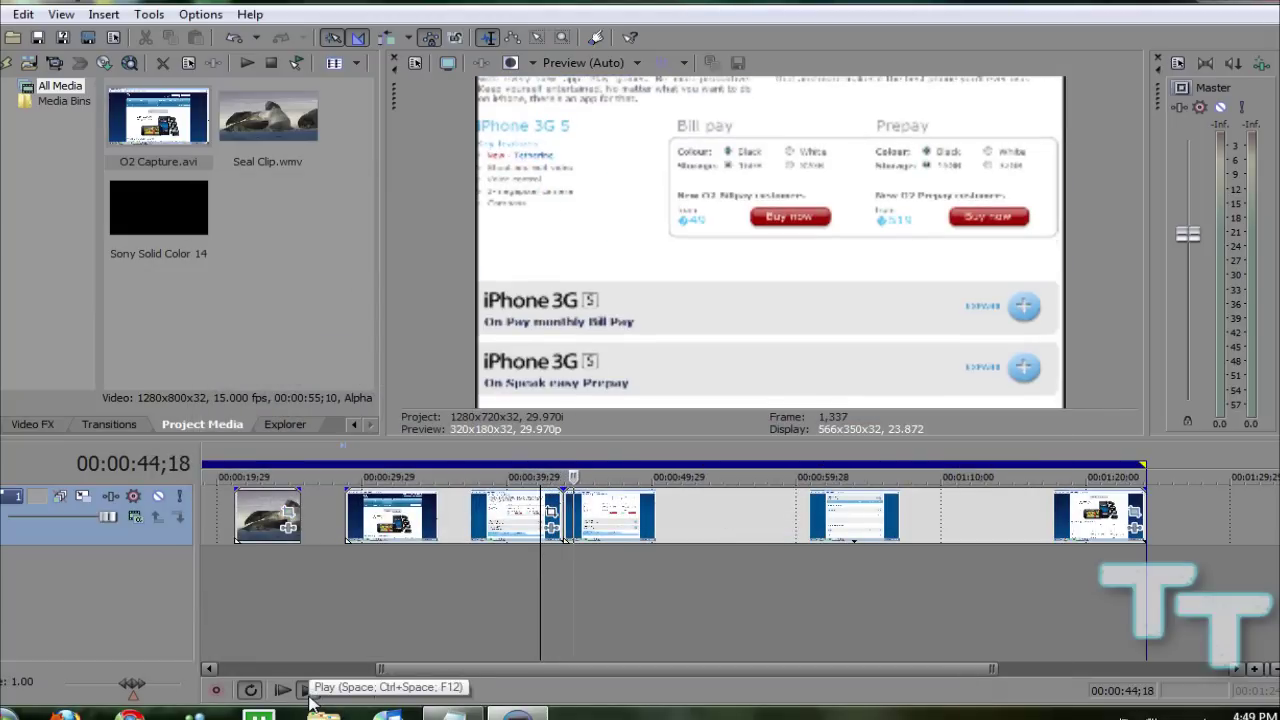
click(640, 520)
drag(634, 520, 630, 520)
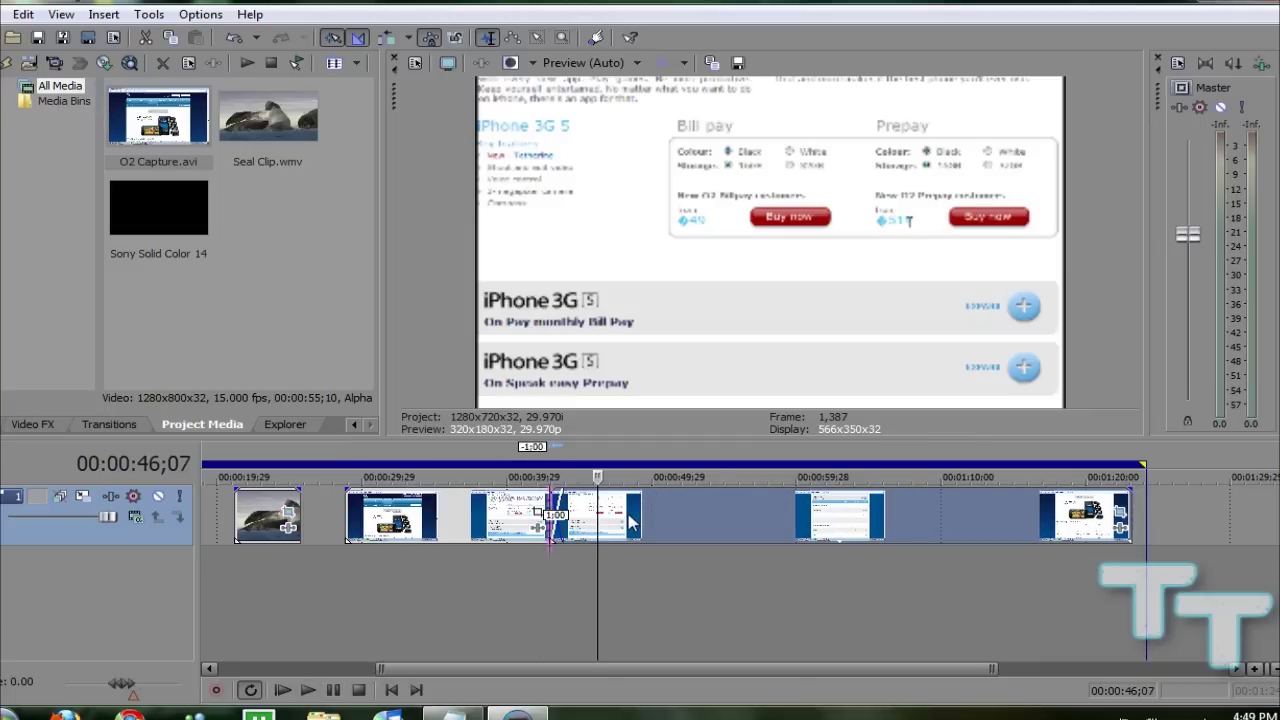
click(548, 577)
click(318, 690)
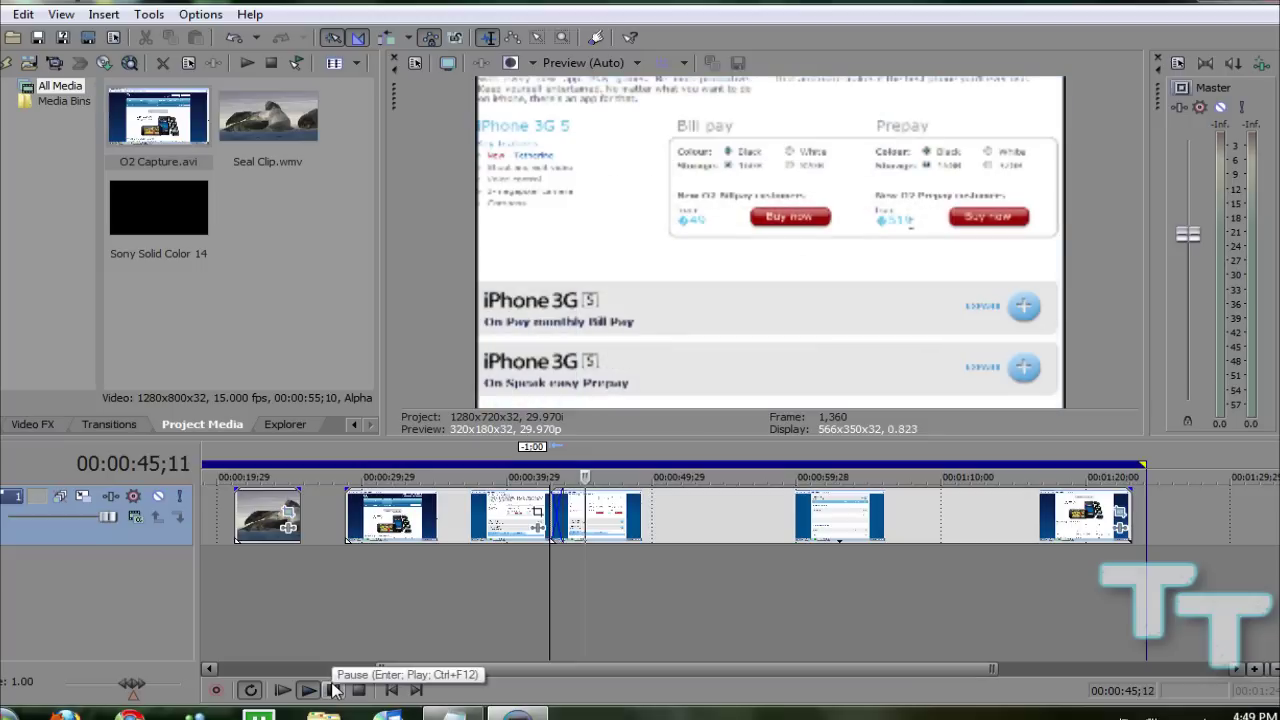
drag(607, 534, 597, 540)
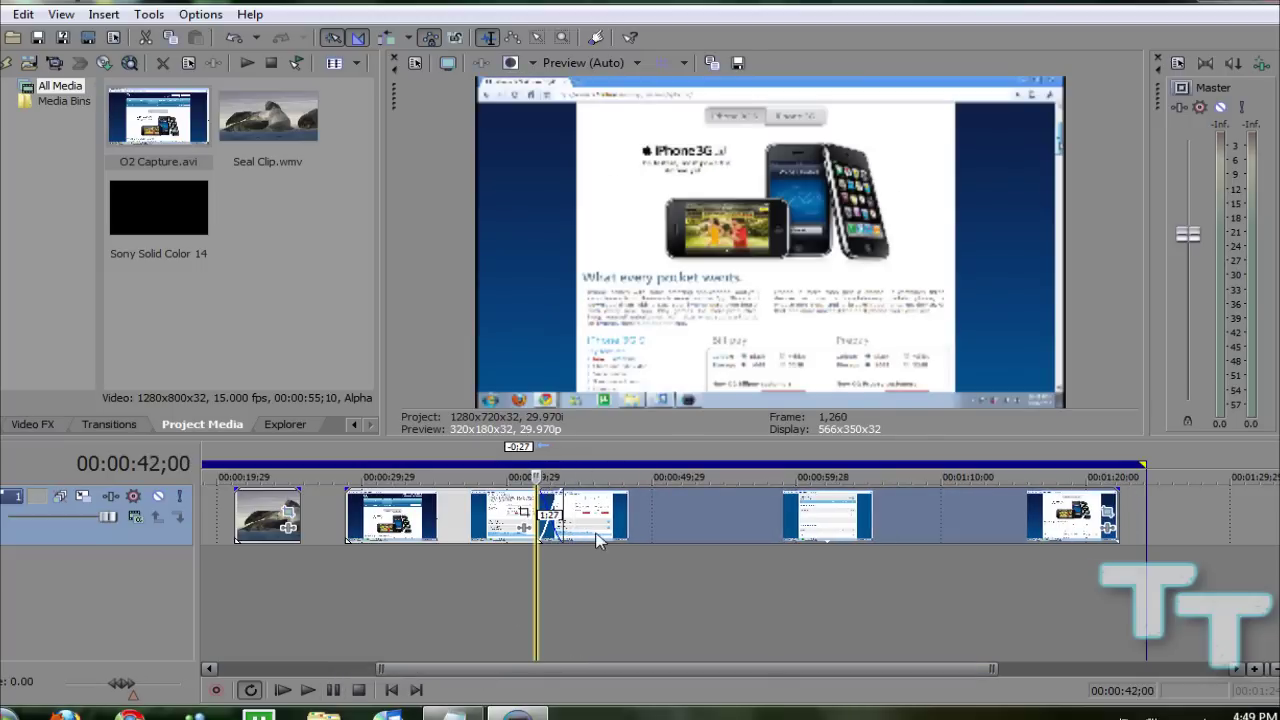
click(309, 692)
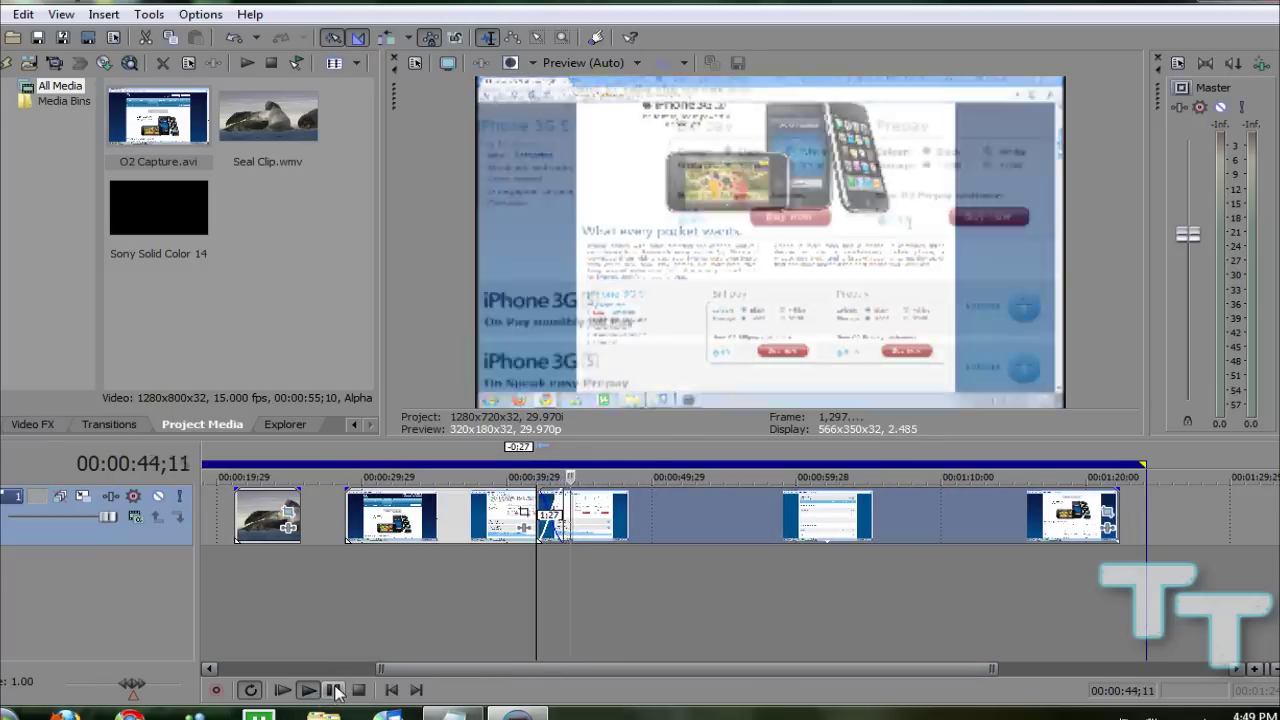
click(333, 690)
key(ctrl+z)
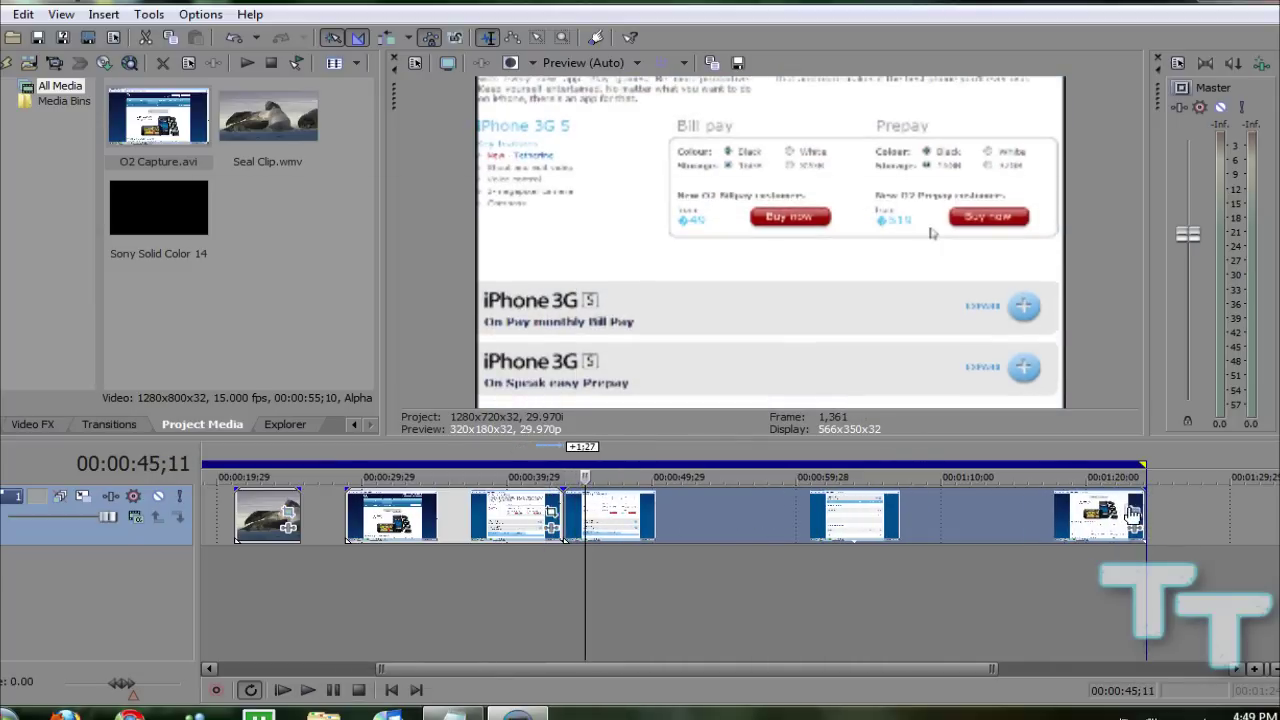
click(1133, 514)
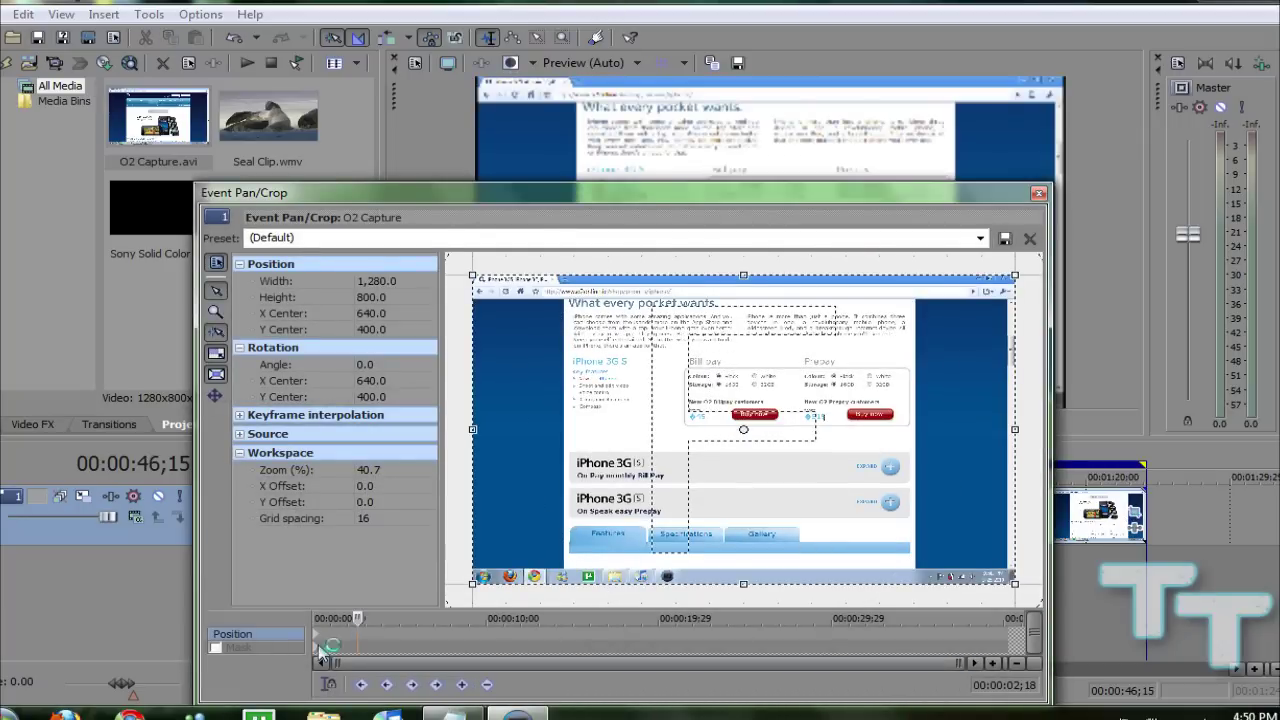
- Play back from just before 00:00:43;27 to check the zoom
click(1039, 193)
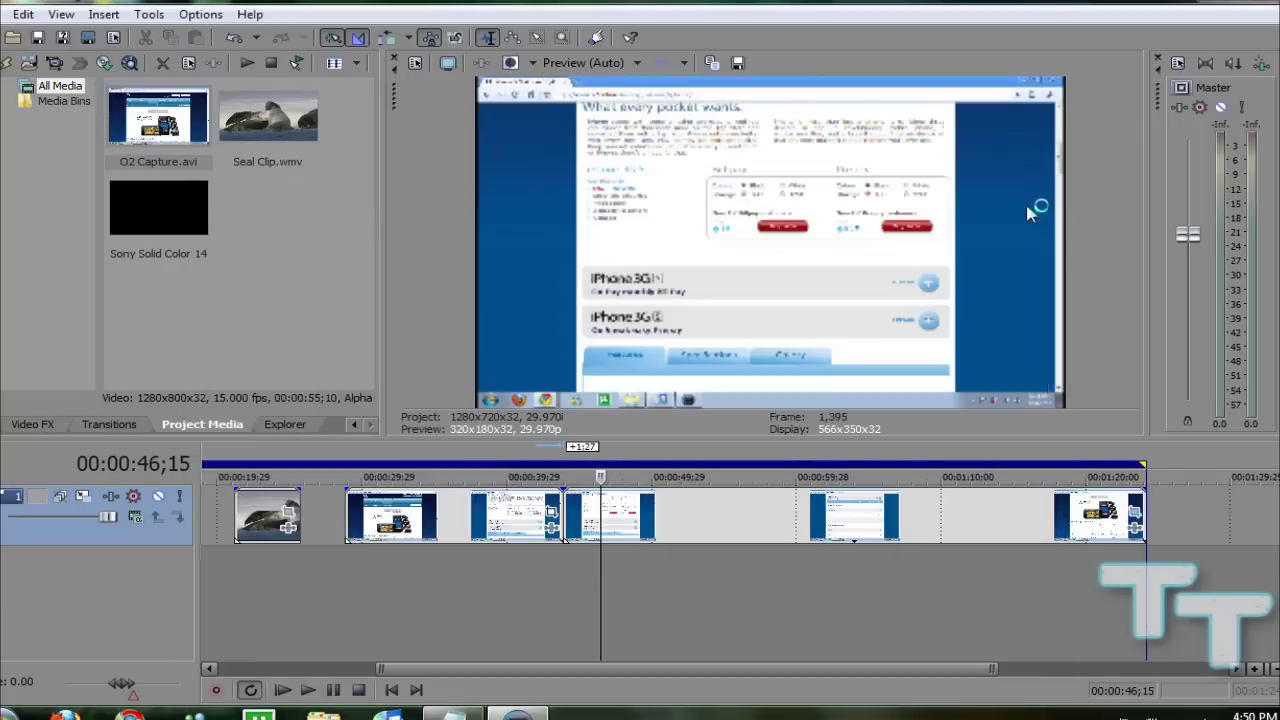
click(545, 560)
click(558, 570)
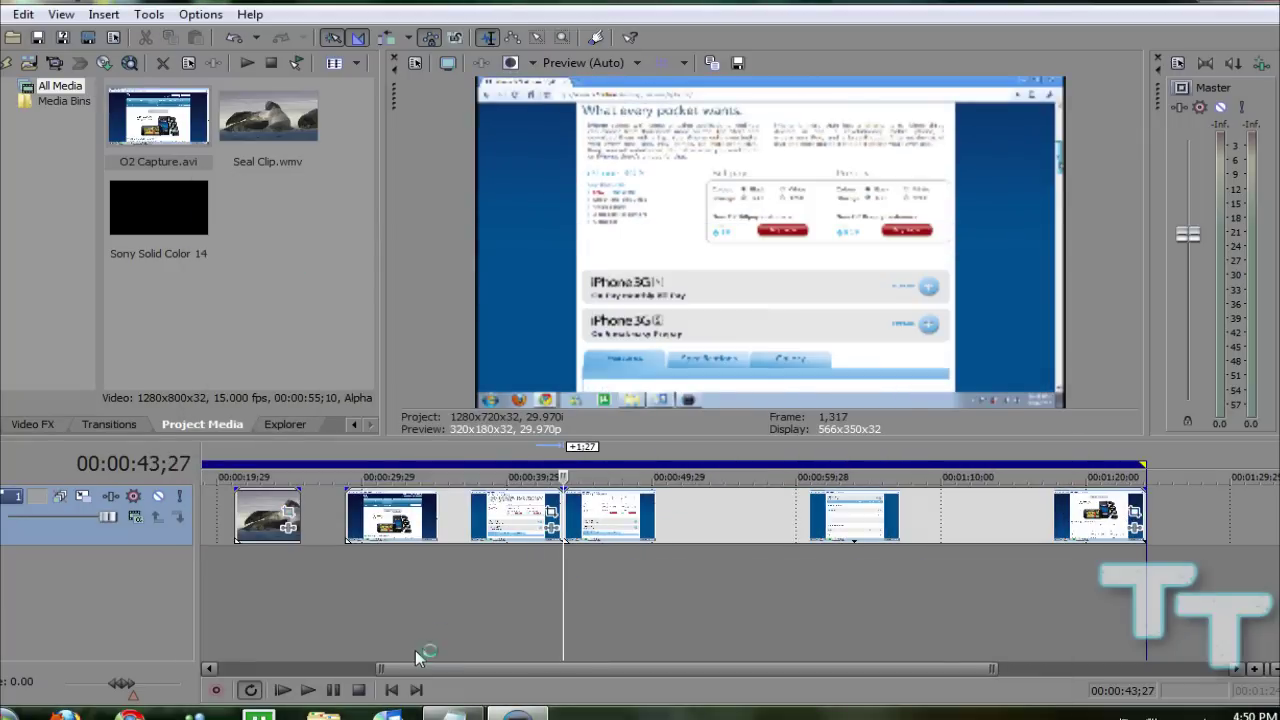
key(Left)
key(Left)
key(Left)
key(Left)
key(Left)
key(Left)
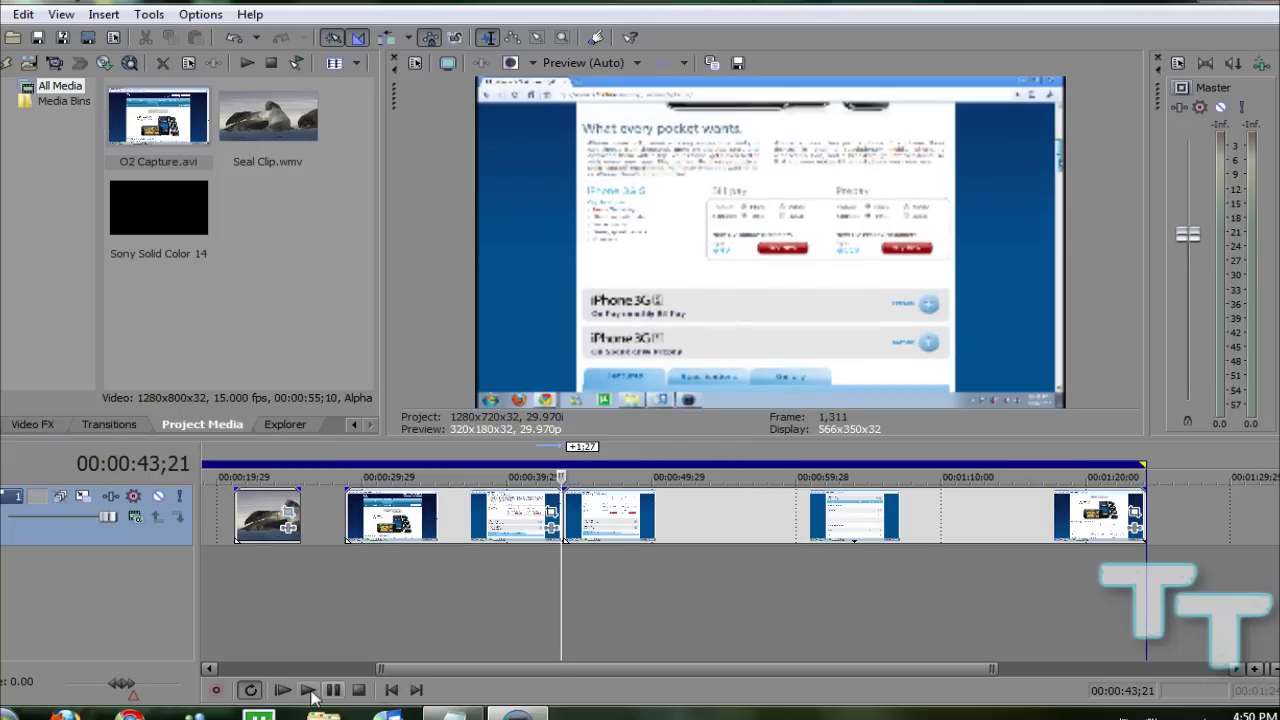
click(309, 691)
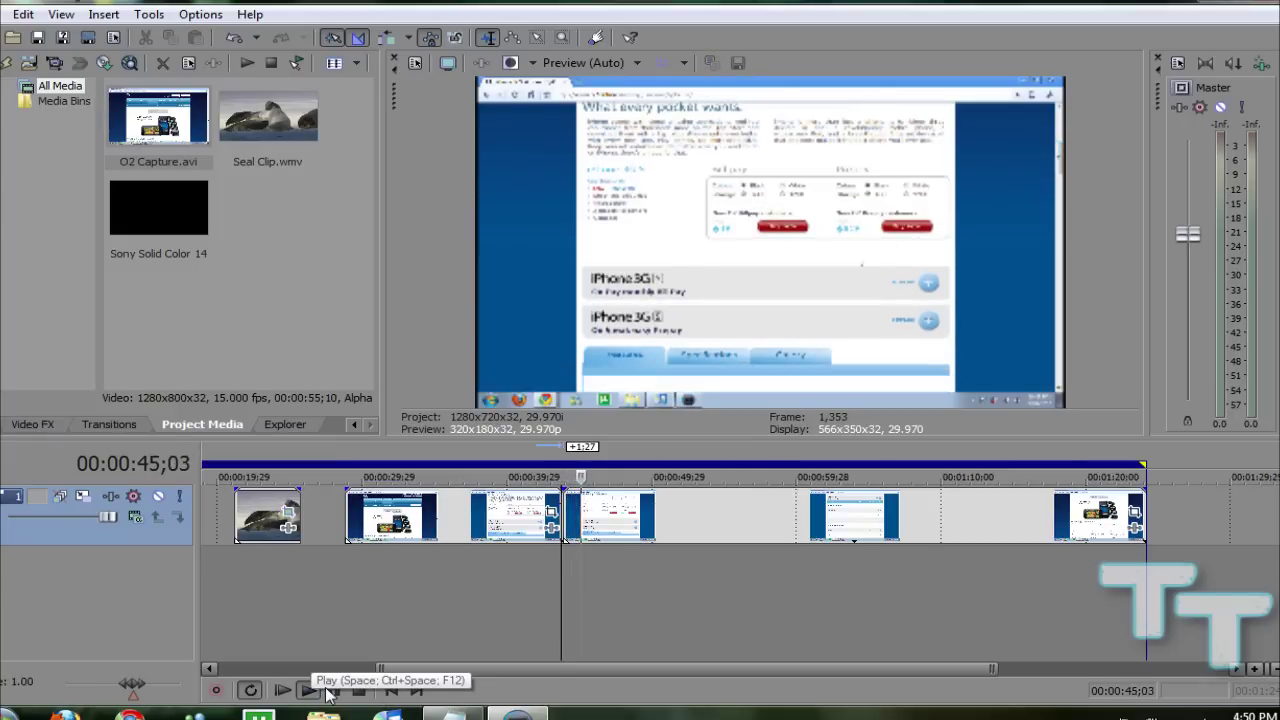
click(334, 691)
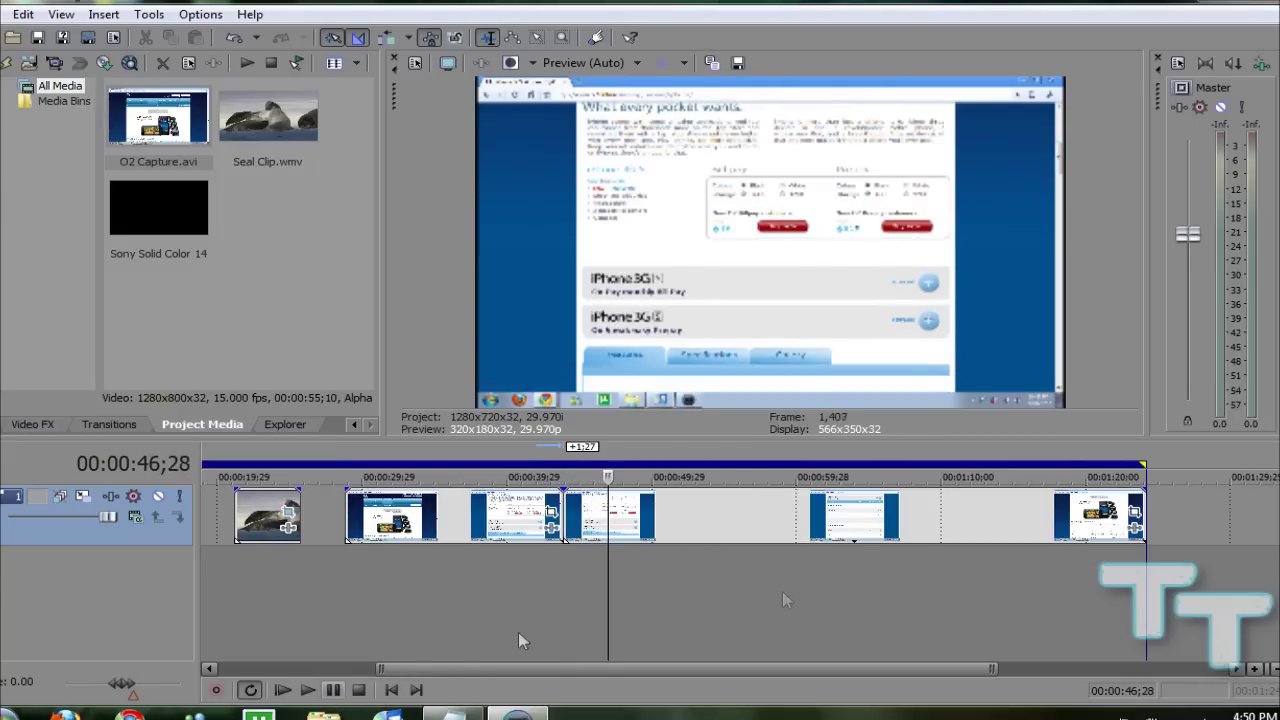
- Zoom the second O2 Capture part to a 960 × 600 crop at about 00:00:02;27
click(1136, 511)
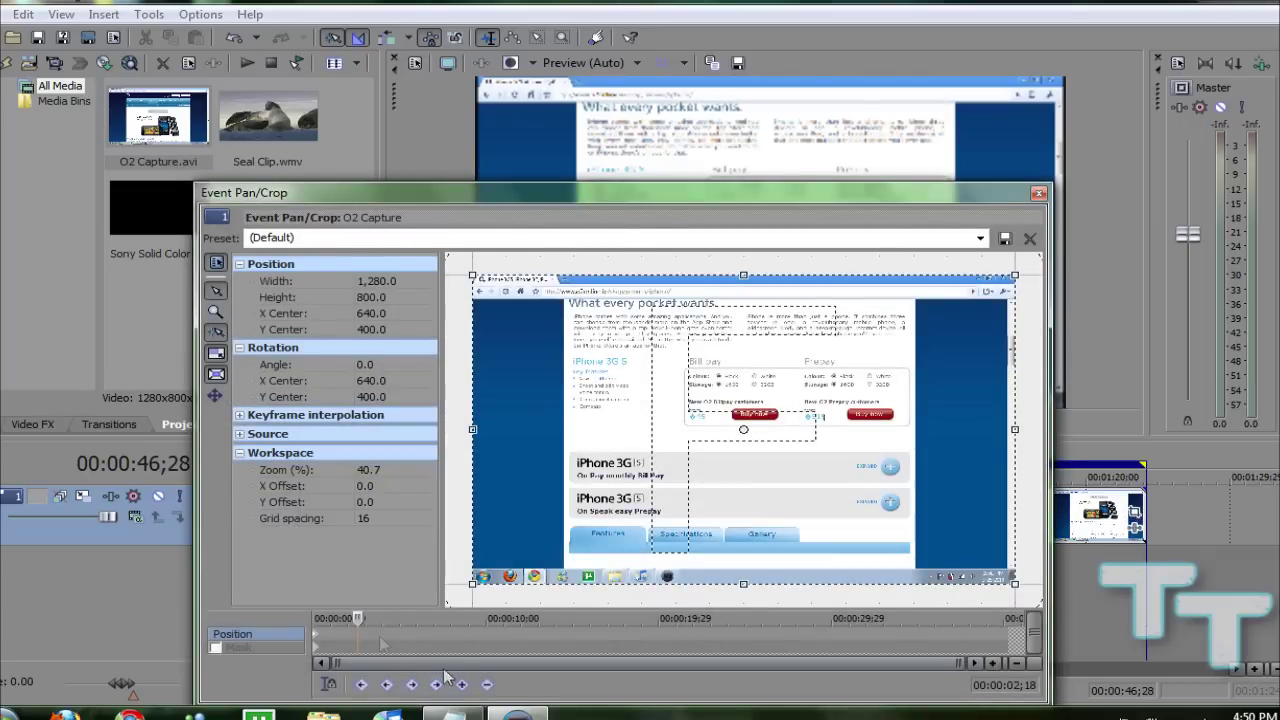
click(317, 642)
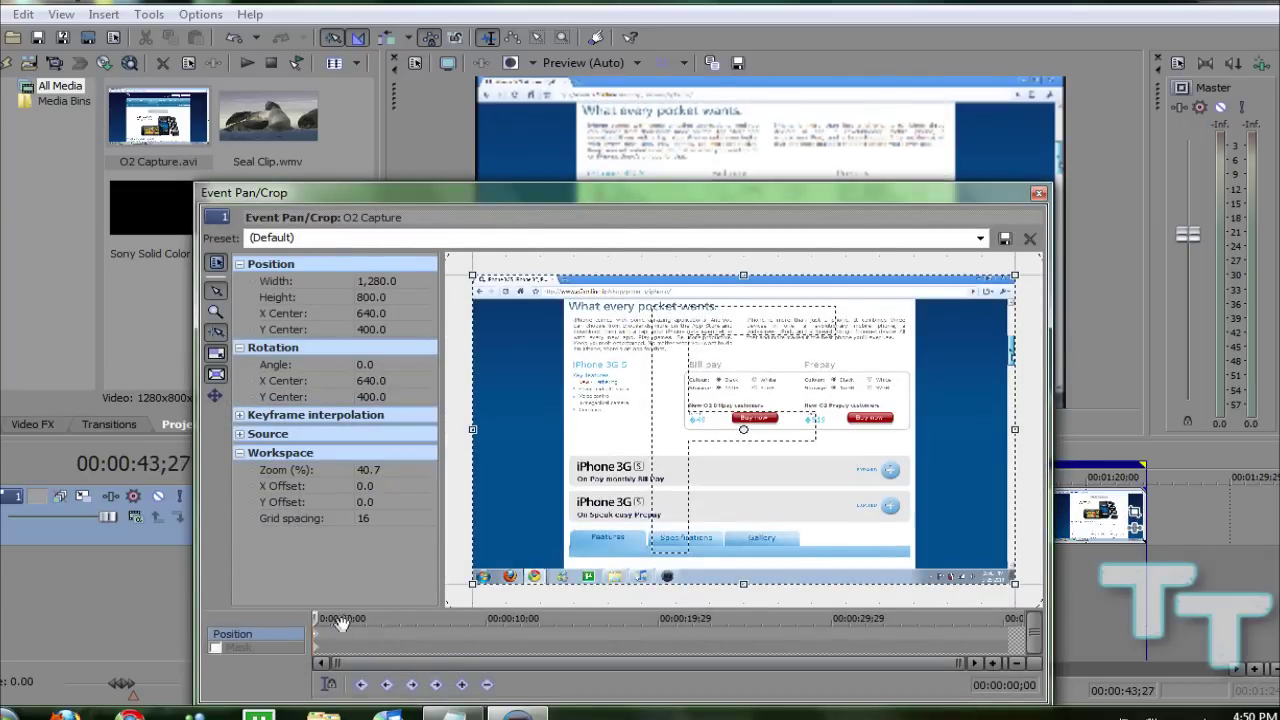
drag(346, 620, 361, 617)
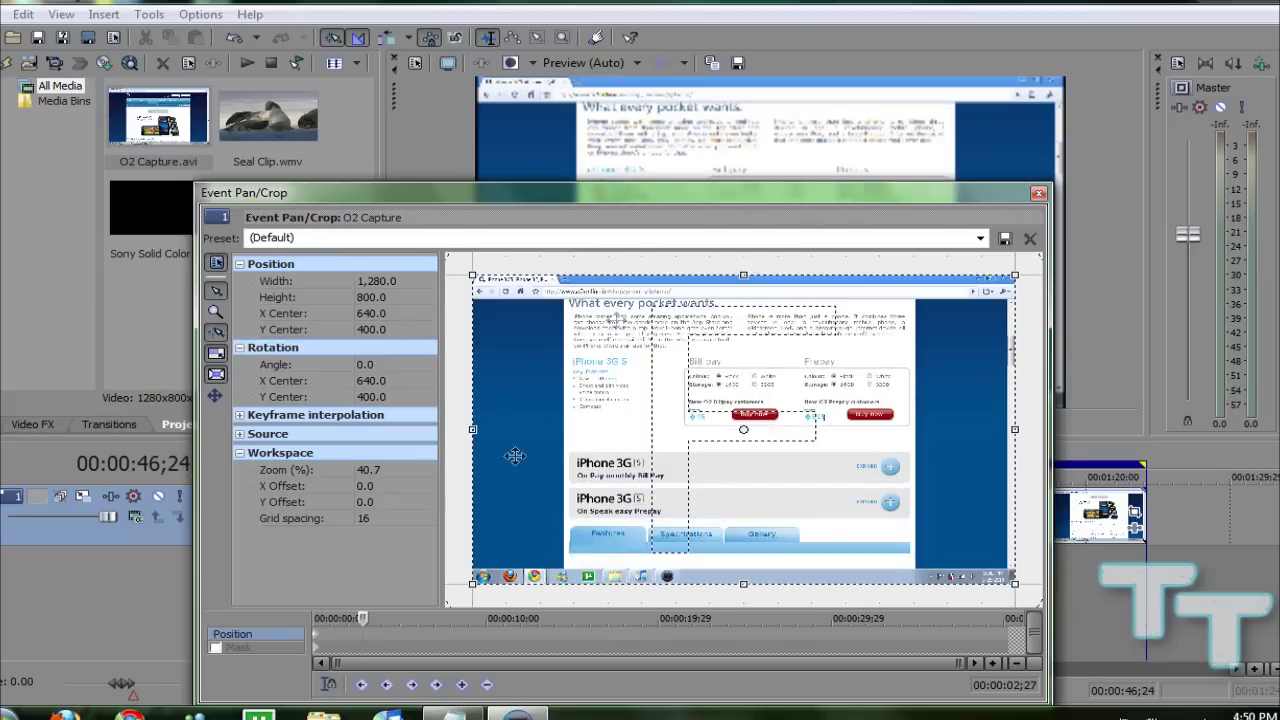
drag(477, 279, 538, 314)
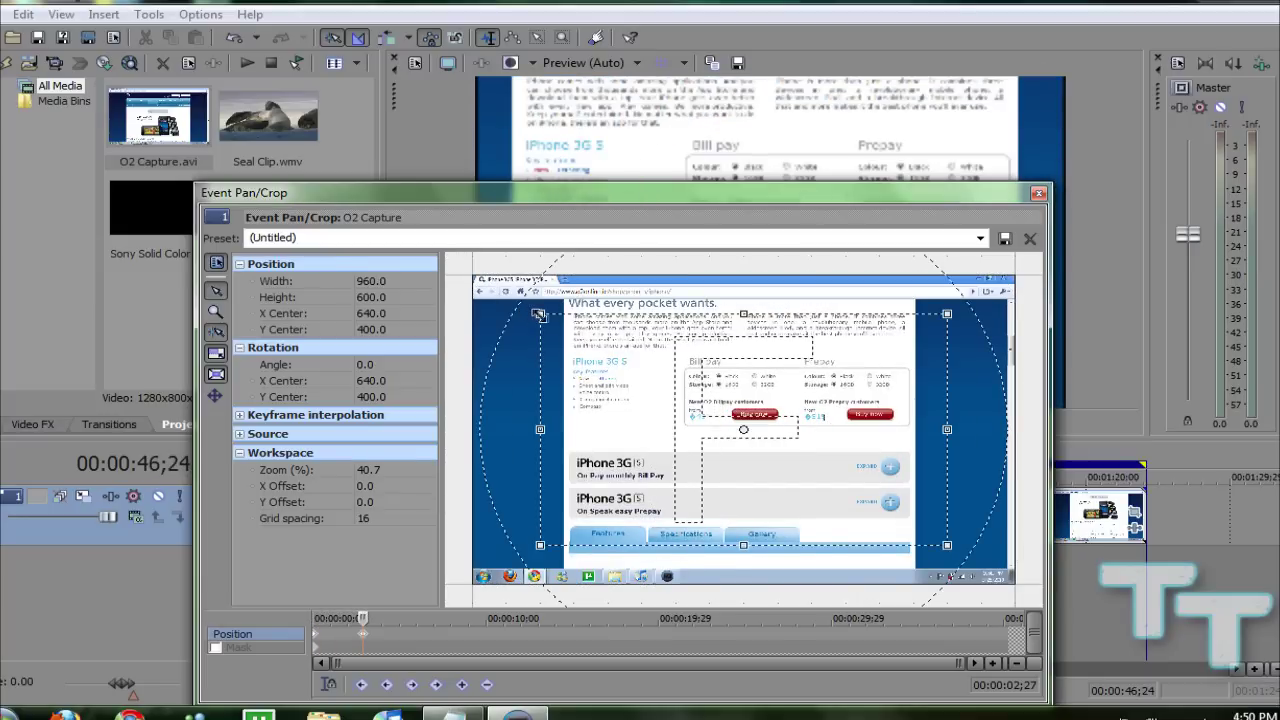
click(1037, 195)
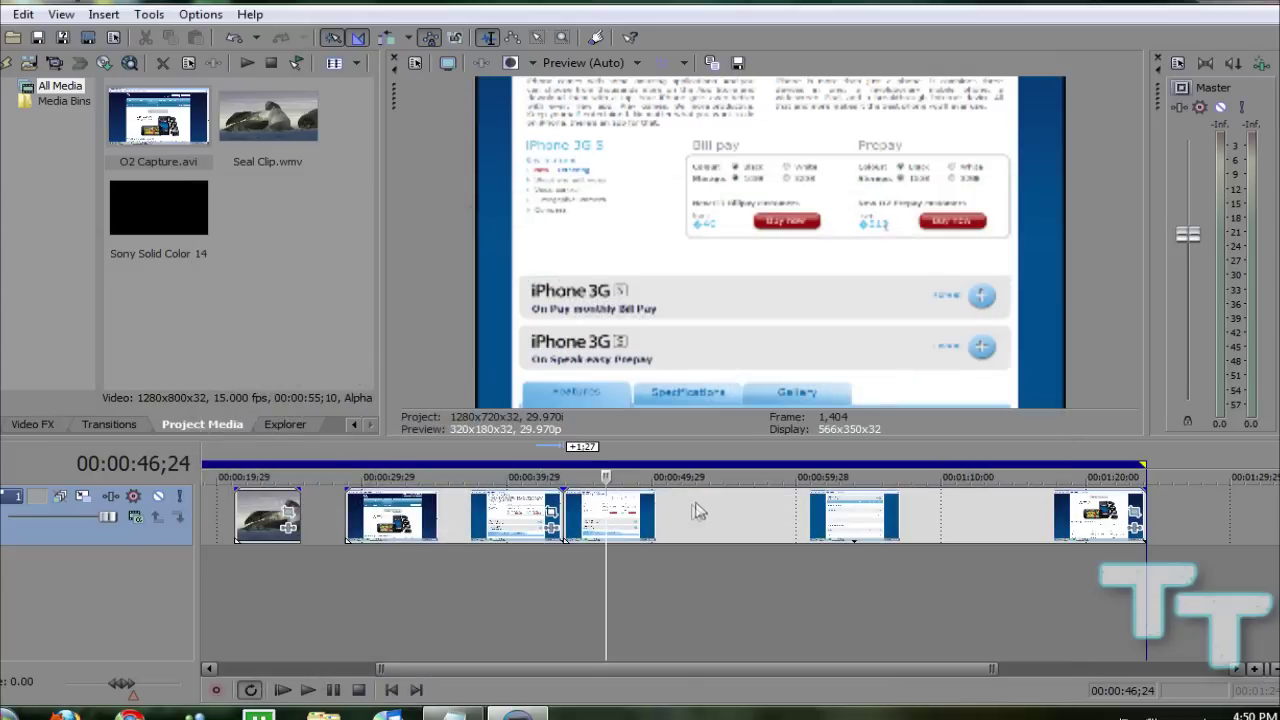
click(552, 583)
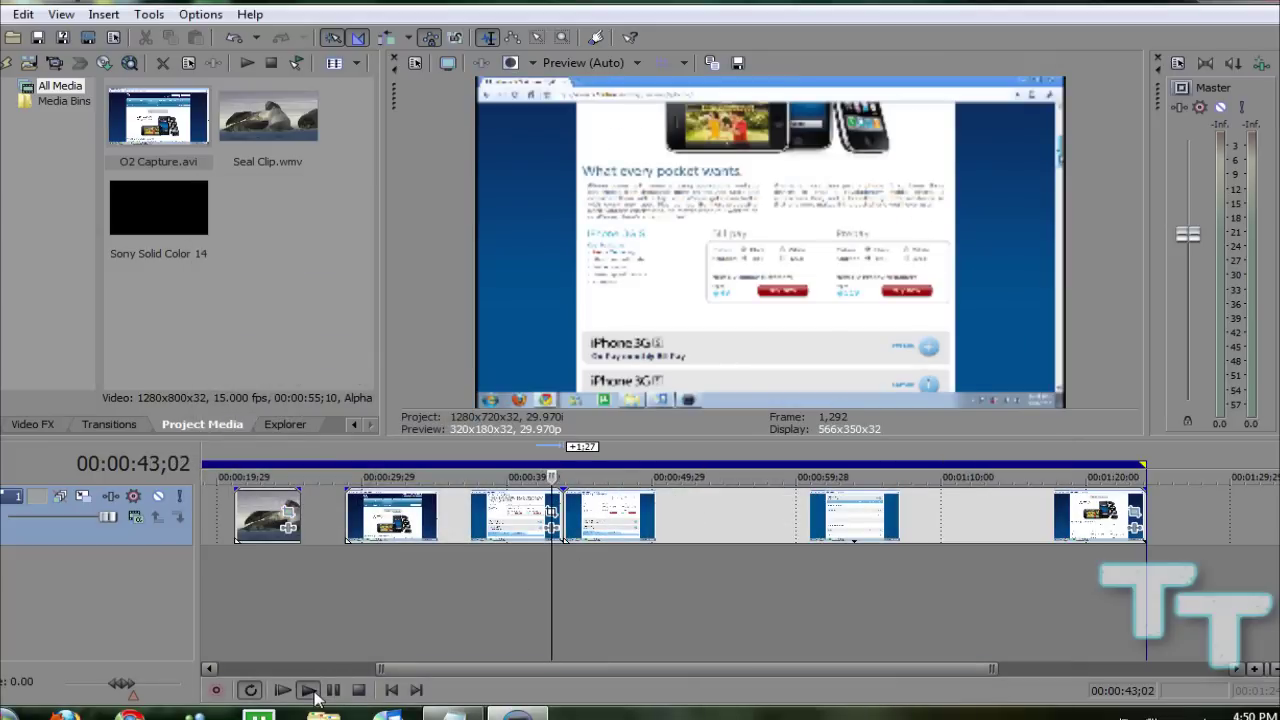
click(312, 693)
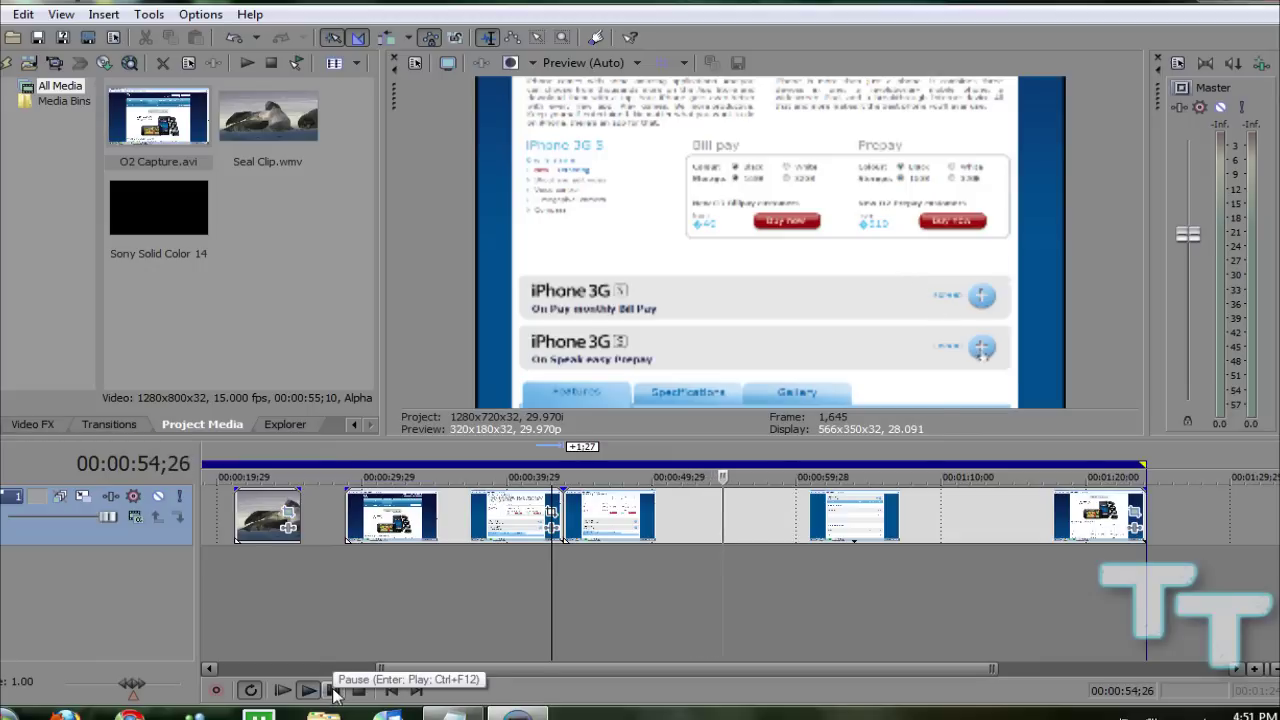
click(333, 691)
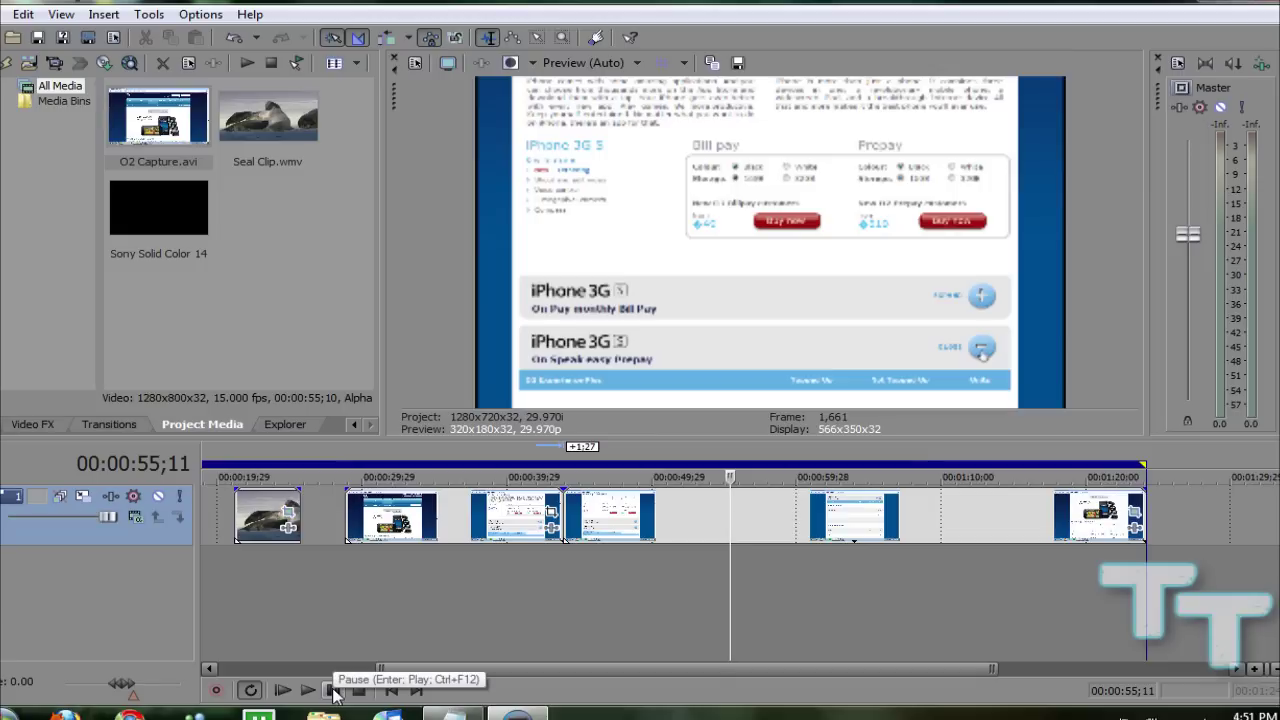